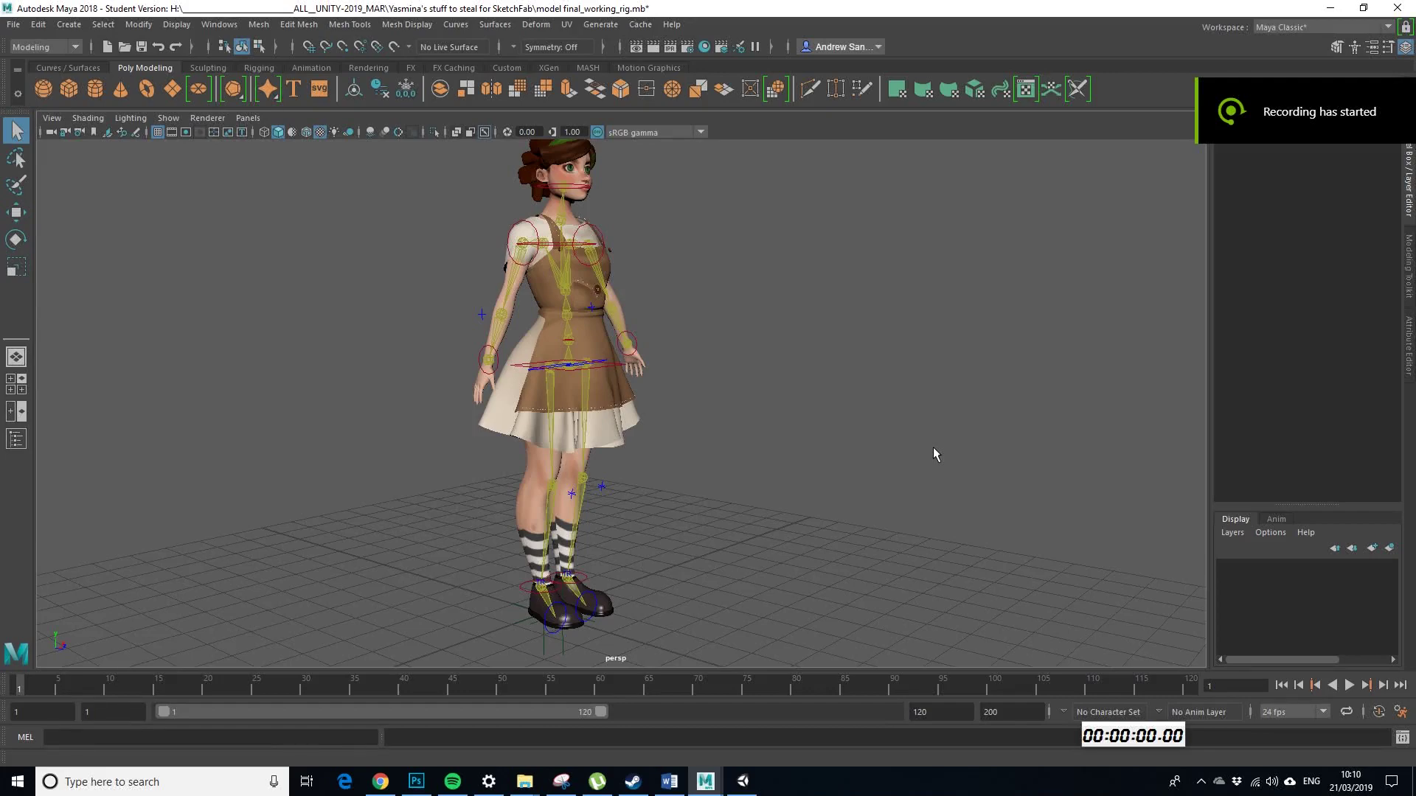
Inspect the rigged character from several angles and select its body mesh
{"action": "left_click_drag", "start_coordinate": [850, 417], "coordinate": [728, 463], "text": "alt"}
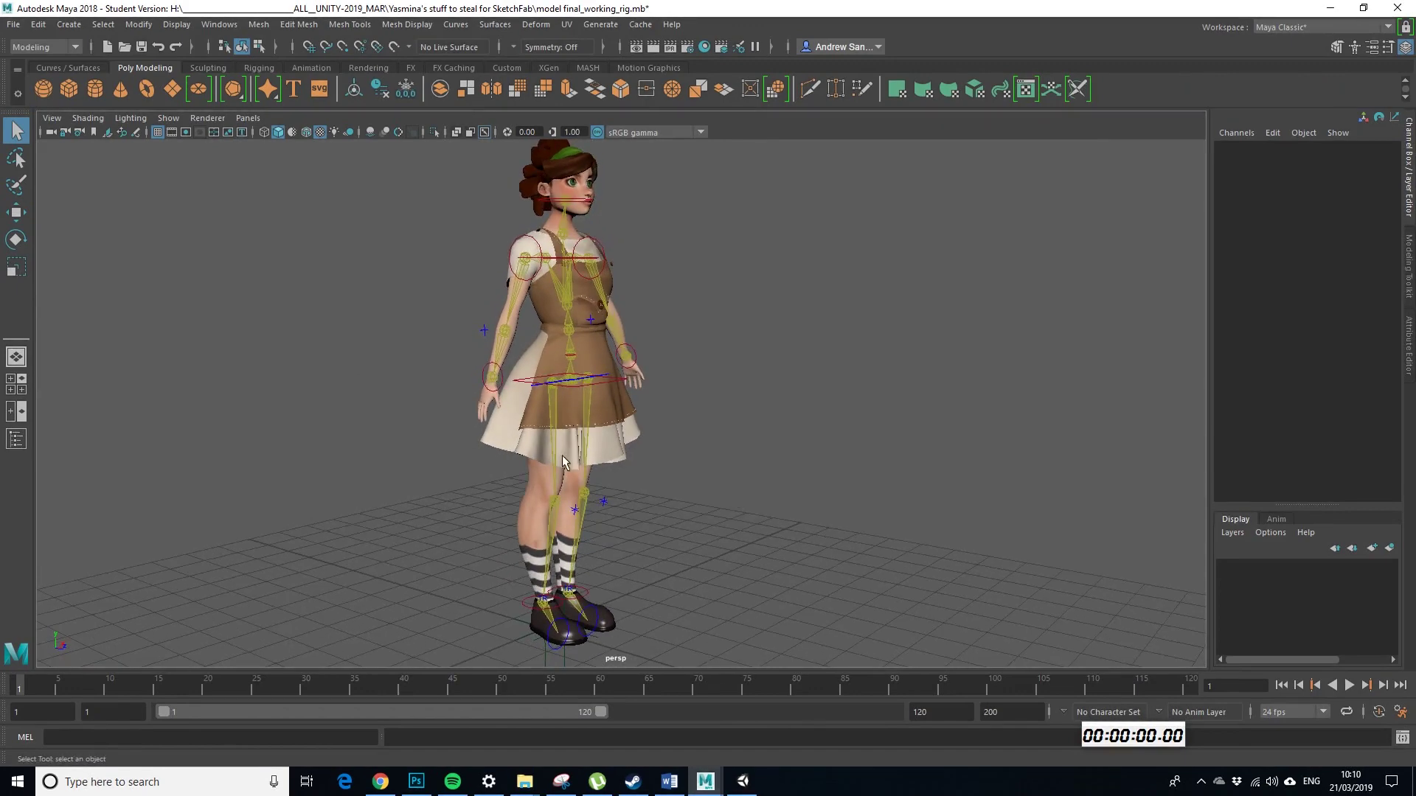
{"action": "left_click_drag", "start_coordinate": [669, 440], "coordinate": [667, 480], "text": "alt"}
{"action": "left_click_drag", "start_coordinate": [618, 257], "coordinate": [608, 498], "text": "alt"}
{"action": "left_click", "coordinate": [536, 435]}
{"action": "left_click_drag", "start_coordinate": [535, 436], "coordinate": [661, 426], "text": "alt"}
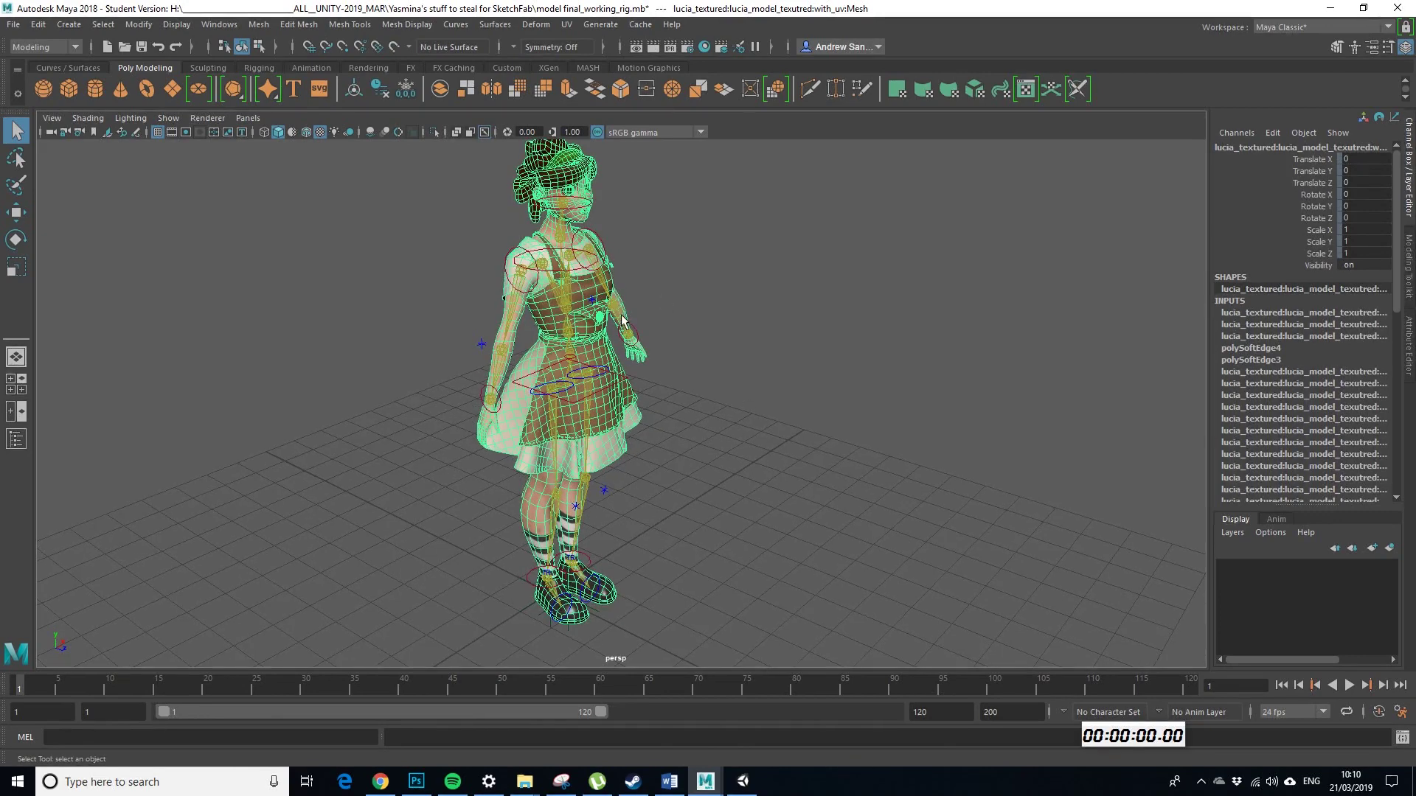
{"action": "mouse_move", "coordinate": [683, 504]}
{"action": "left_mouse_down", "text": "alt"}
{"action": "mouse_move", "coordinate": [673, 474]}
{"action": "mouse_move", "coordinate": [682, 490]}
{"action": "left_mouse_up", "text": "alt"}
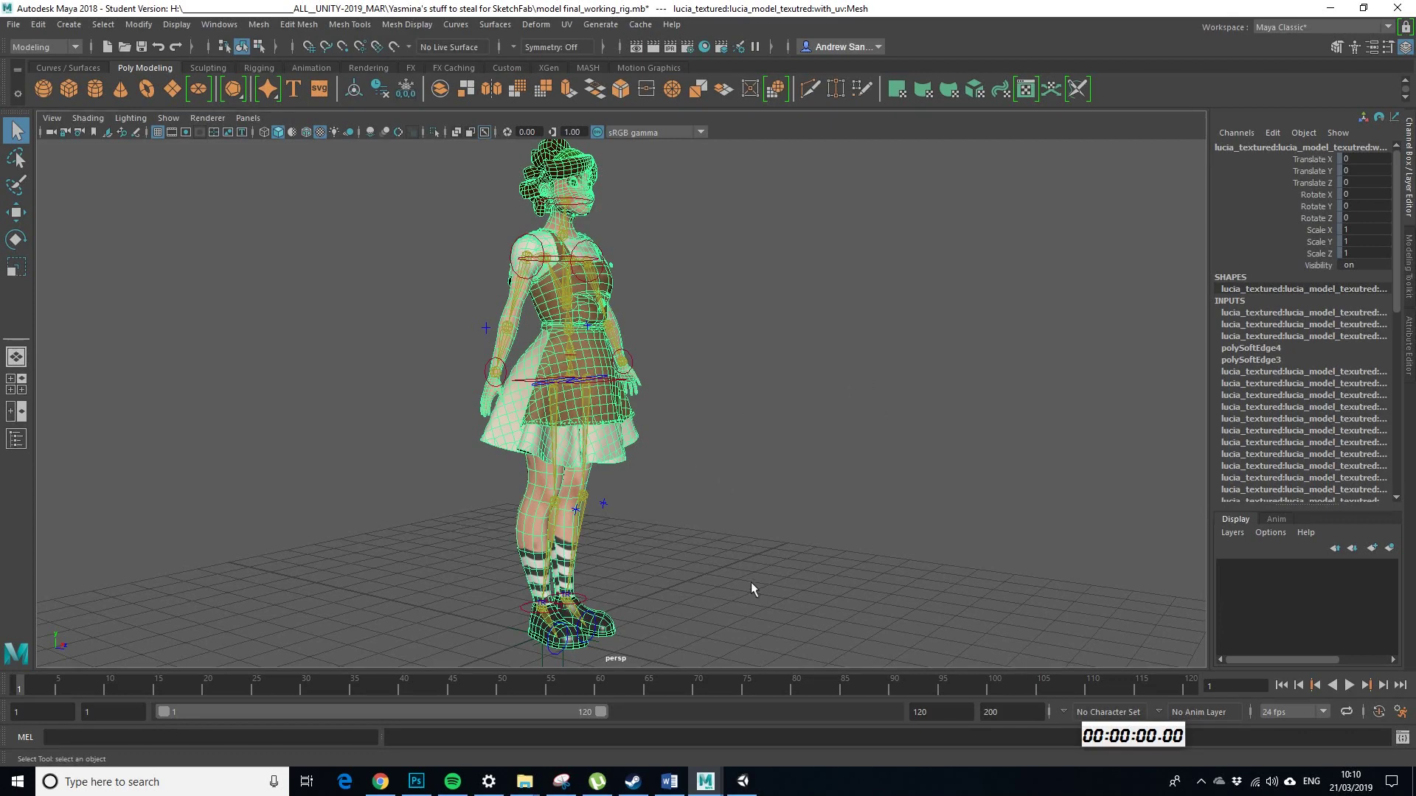
Export the entire scene as an OBJ file named andytest2 in the parent folder of ANDY_TEST_1
{"action": "left_click", "coordinate": [15, 26]}
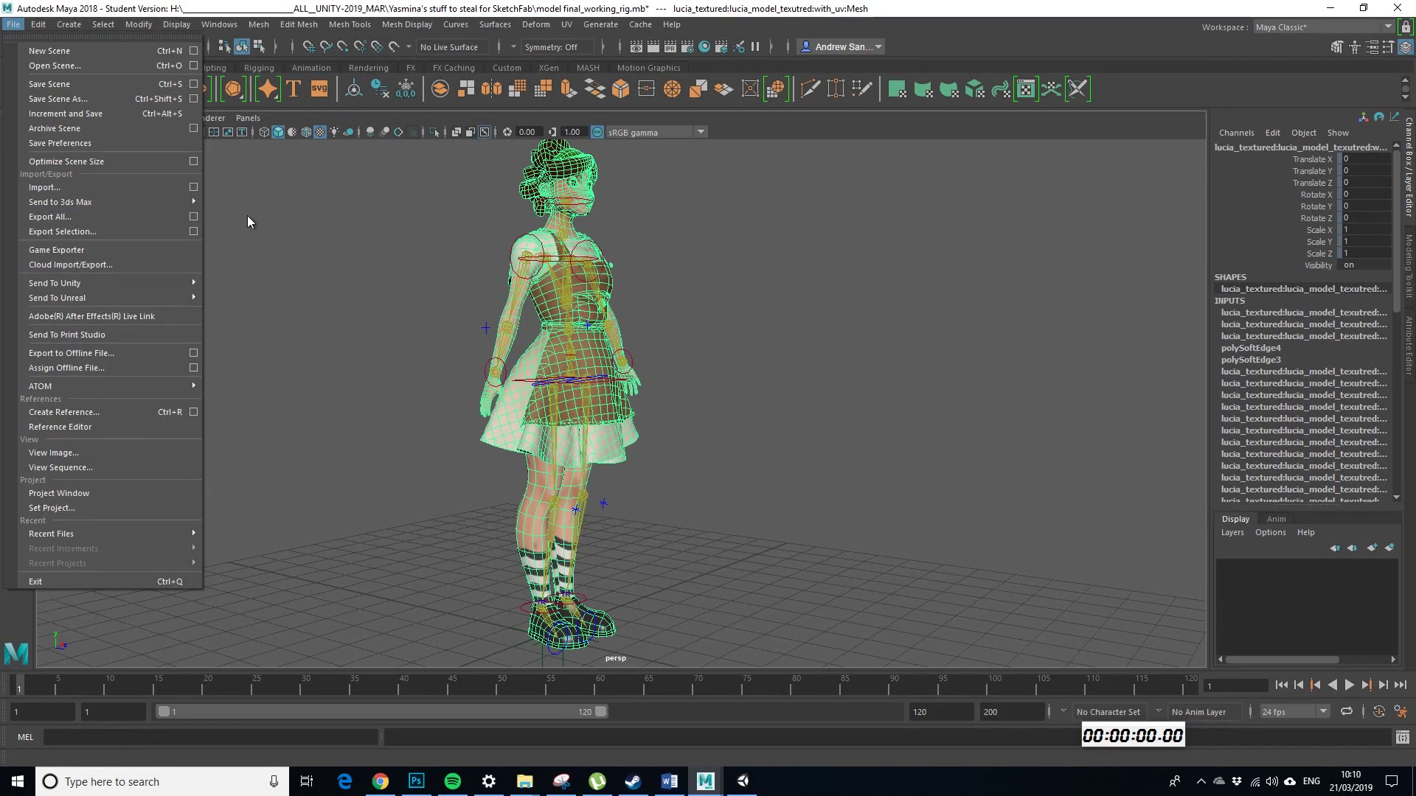
{"action": "left_click", "coordinate": [104, 216]}
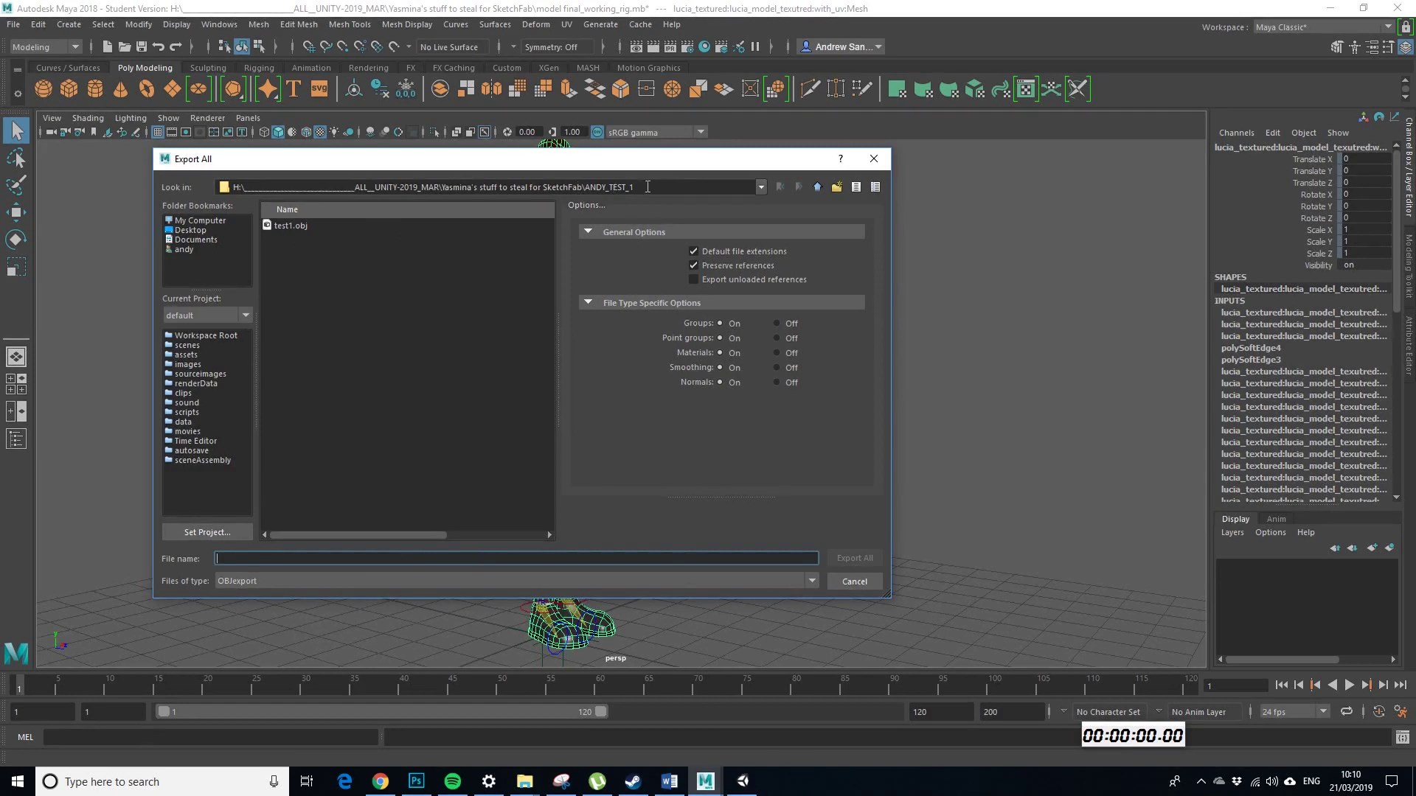
{"action": "left_click", "coordinate": [818, 187]}
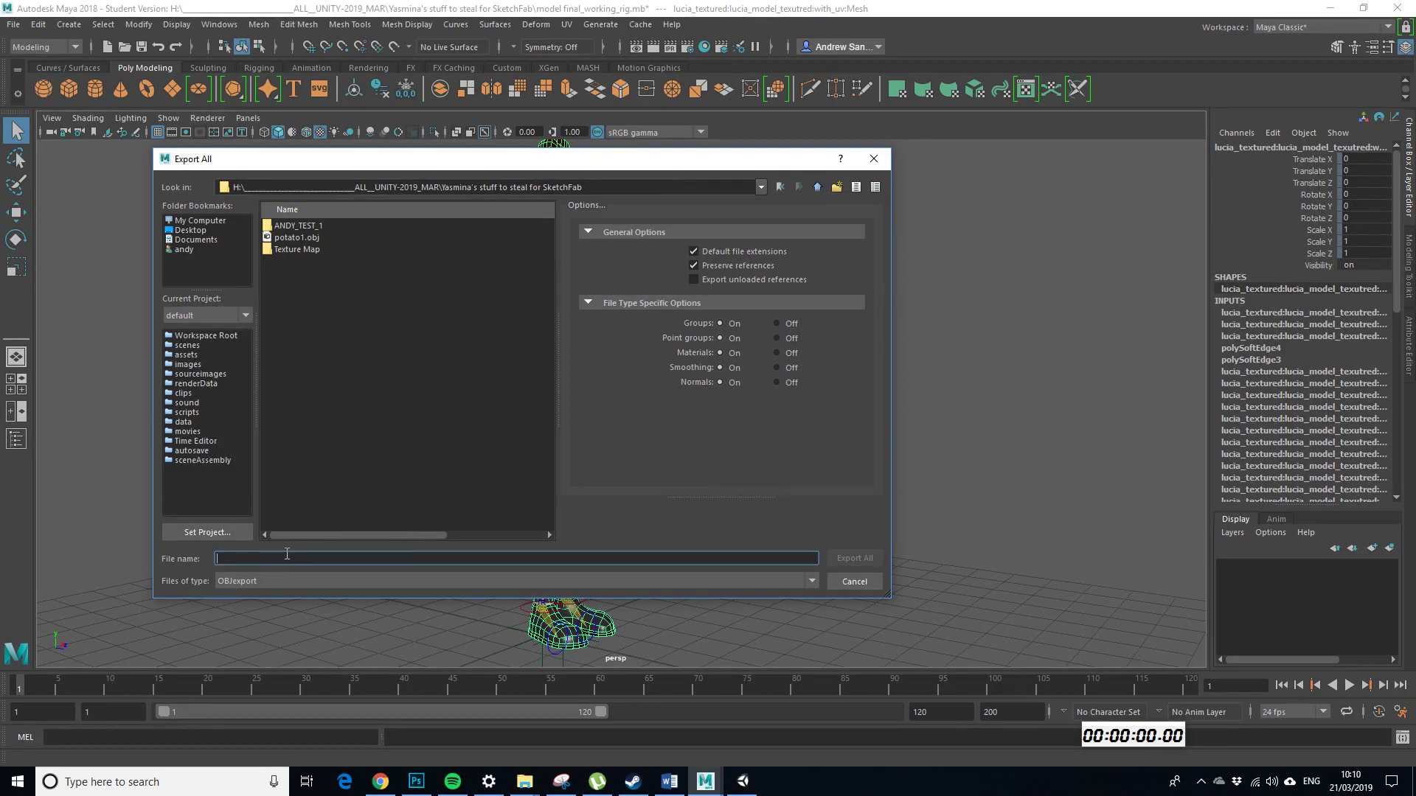
{"action": "left_click", "coordinate": [288, 559]}
{"action": "type", "text": "andytest2"}
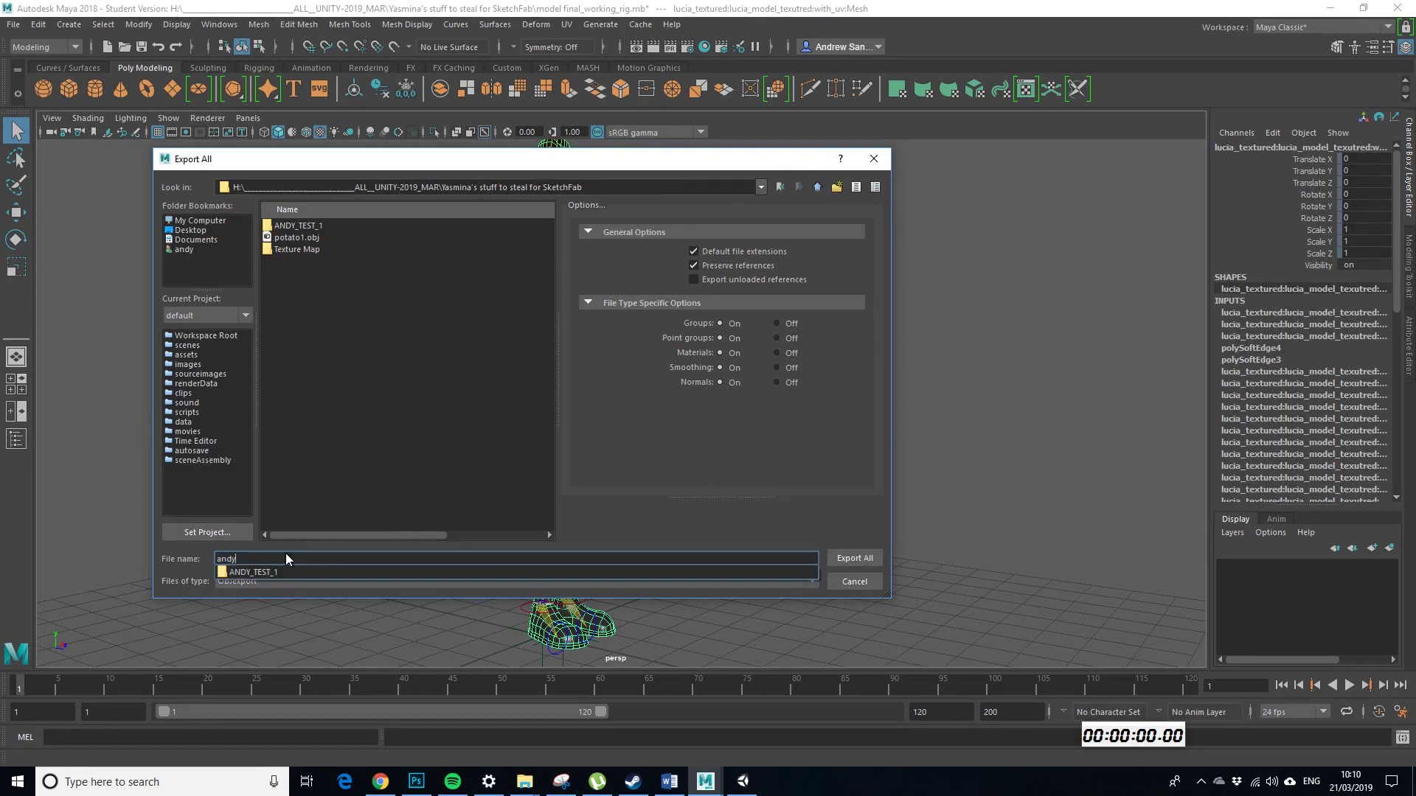
{"action": "left_click", "coordinate": [855, 558]}
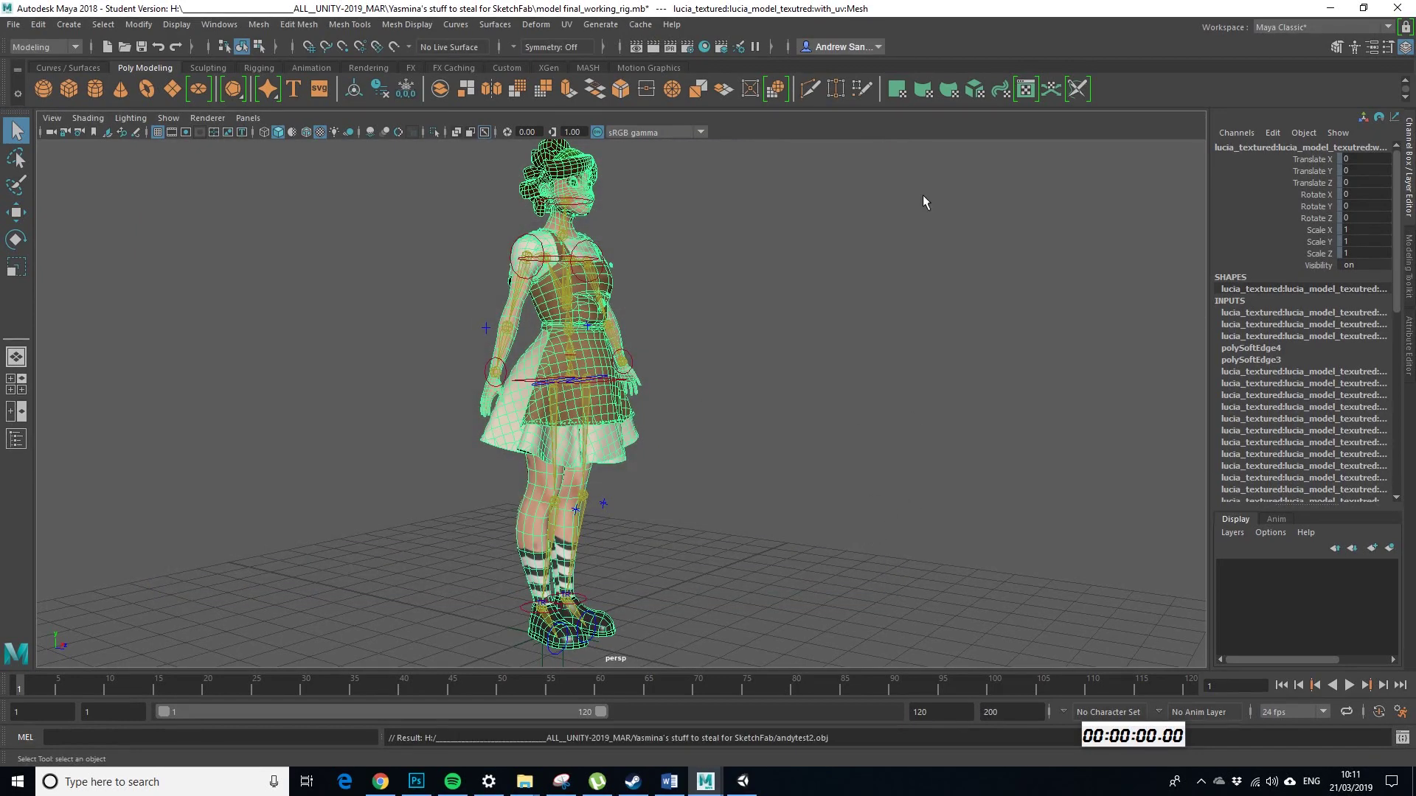
Switch to File Explorer and look through the PSD, MTL and OBJ files in the ANDY_TEST_1 folder
{"action": "key", "text": "alt+Tab"}
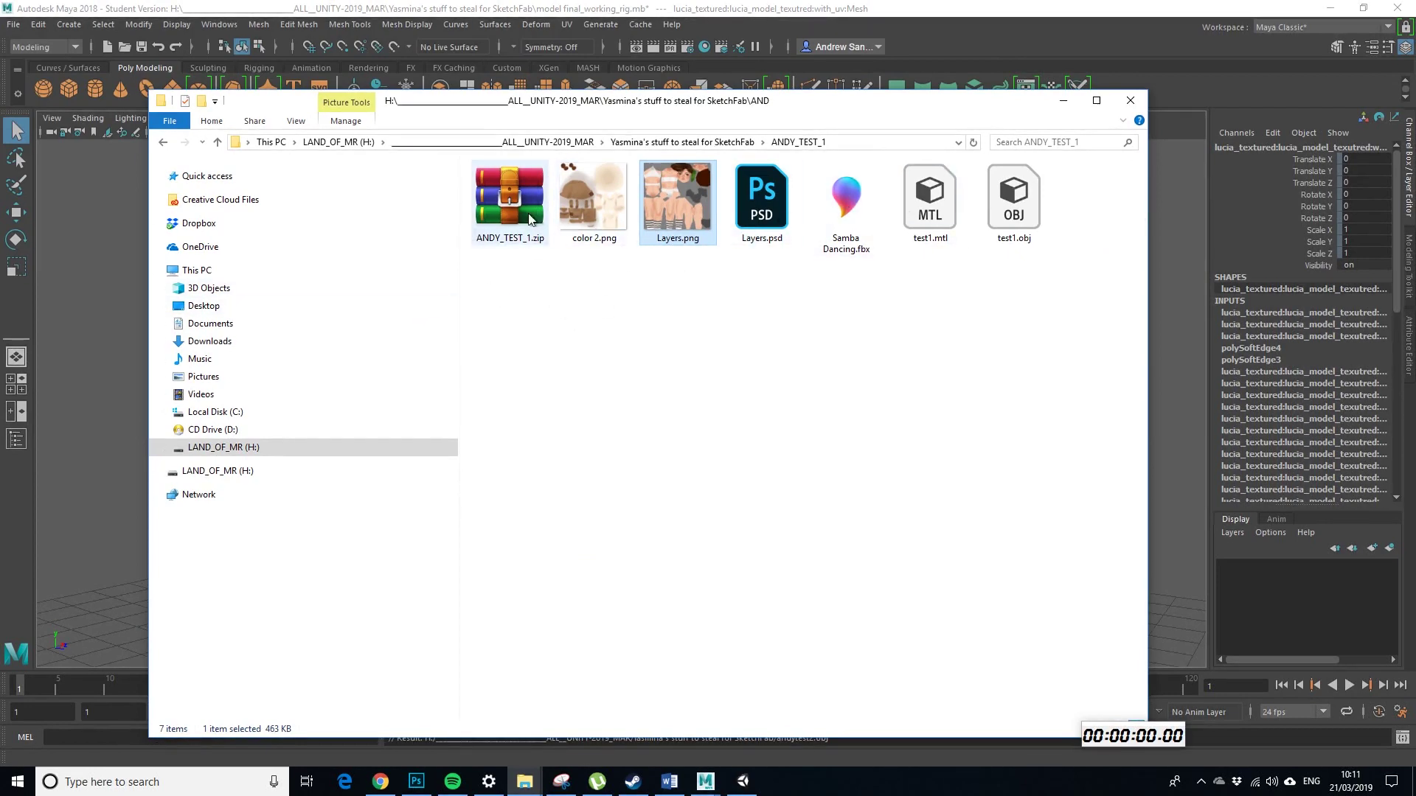
{"action": "left_click", "coordinate": [783, 238]}
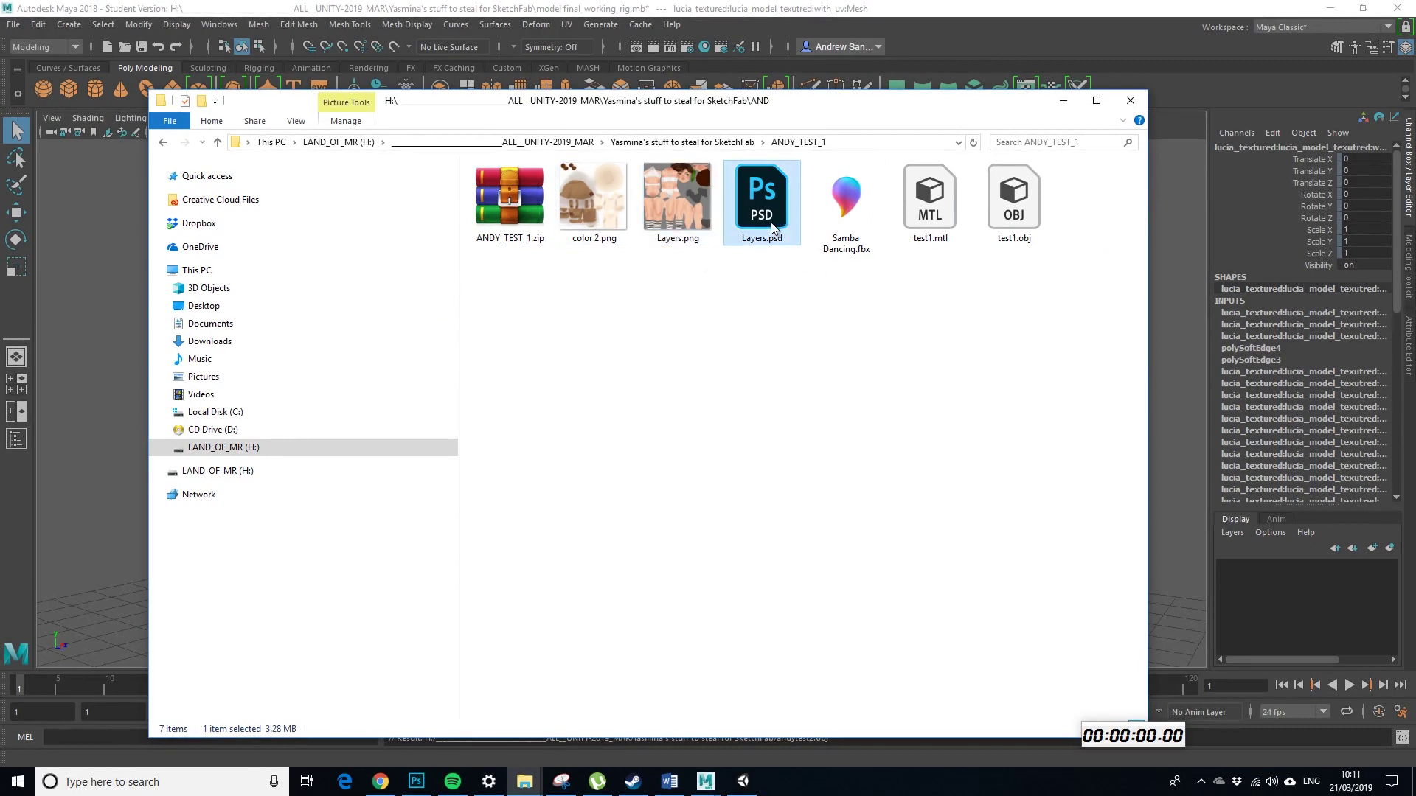
{"action": "left_click", "coordinate": [931, 207]}
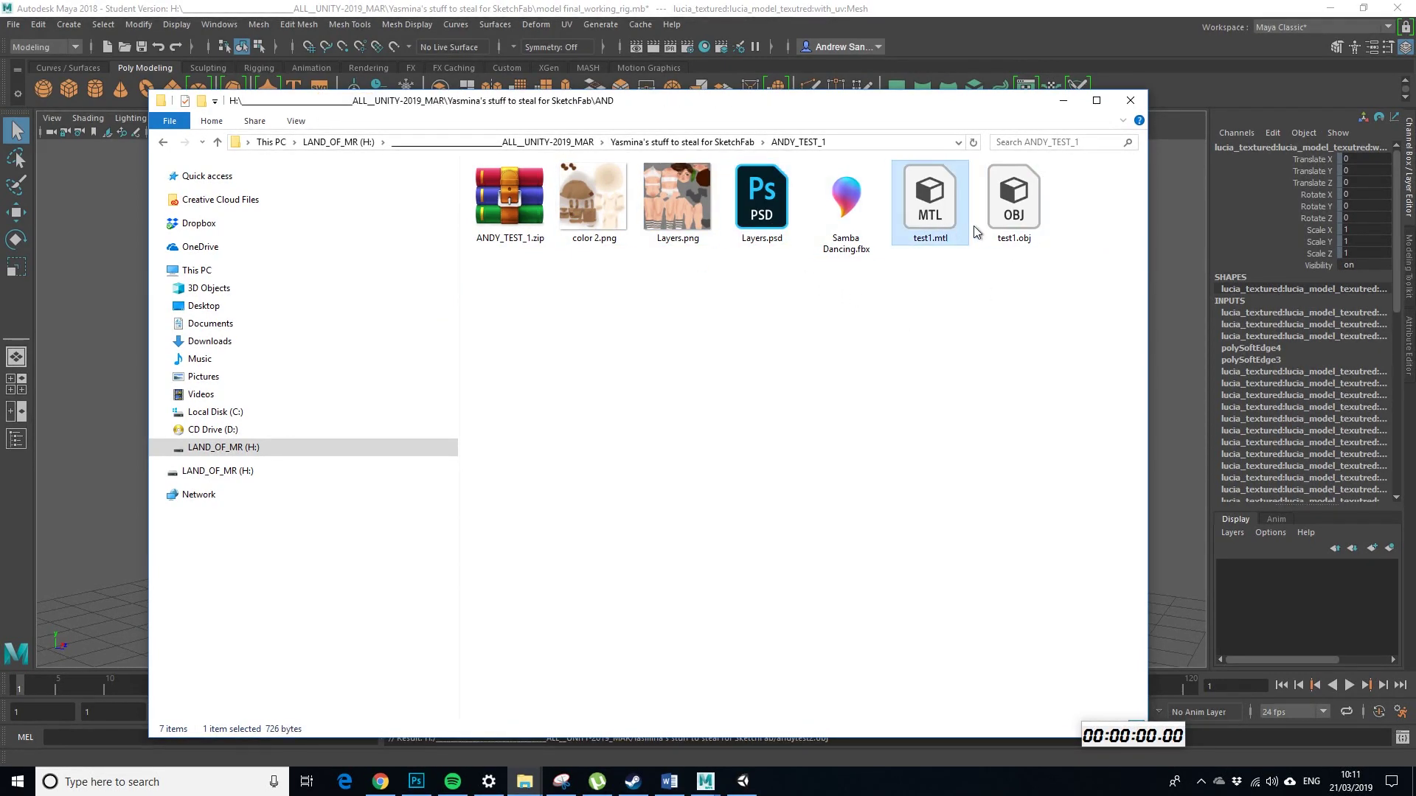
{"action": "left_click", "coordinate": [1047, 215]}
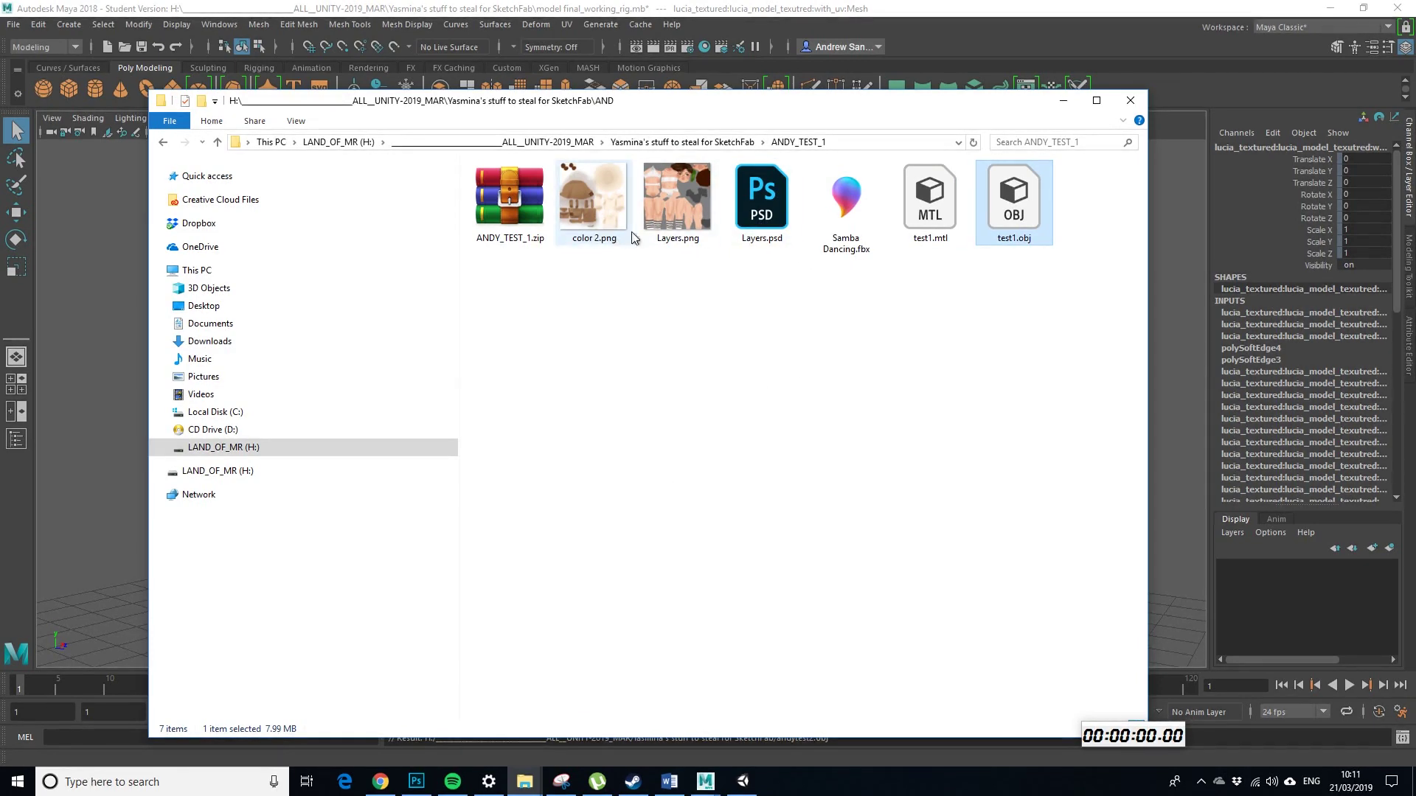
Select color 2.png, Layers.psd, test1.mtl and test1.obj together in the ANDY_TEST_1 folder
{"action": "left_click", "coordinate": [694, 219]}
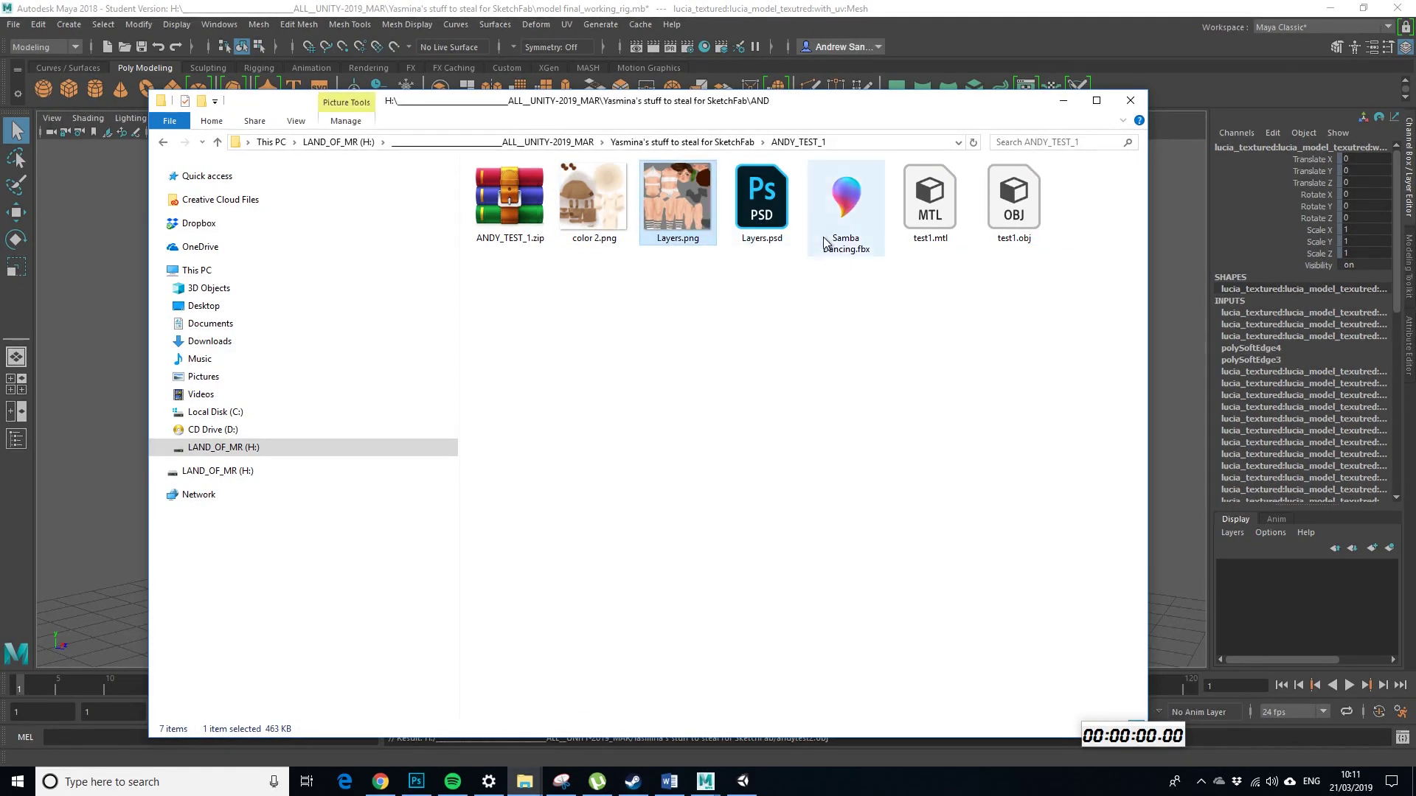
{"action": "left_click", "coordinate": [762, 198], "text": "ctrl"}
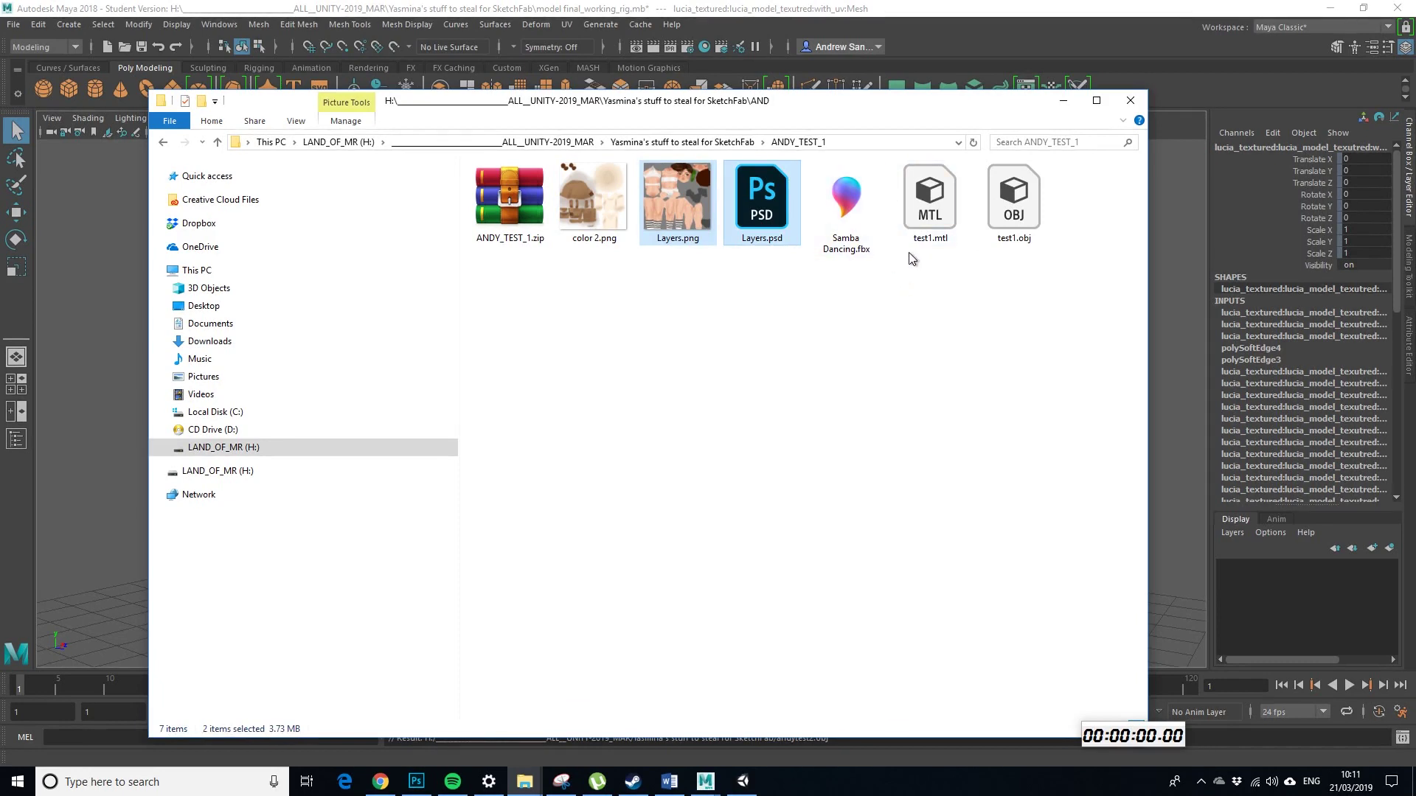
{"action": "left_click", "coordinate": [599, 220], "text": "ctrl"}
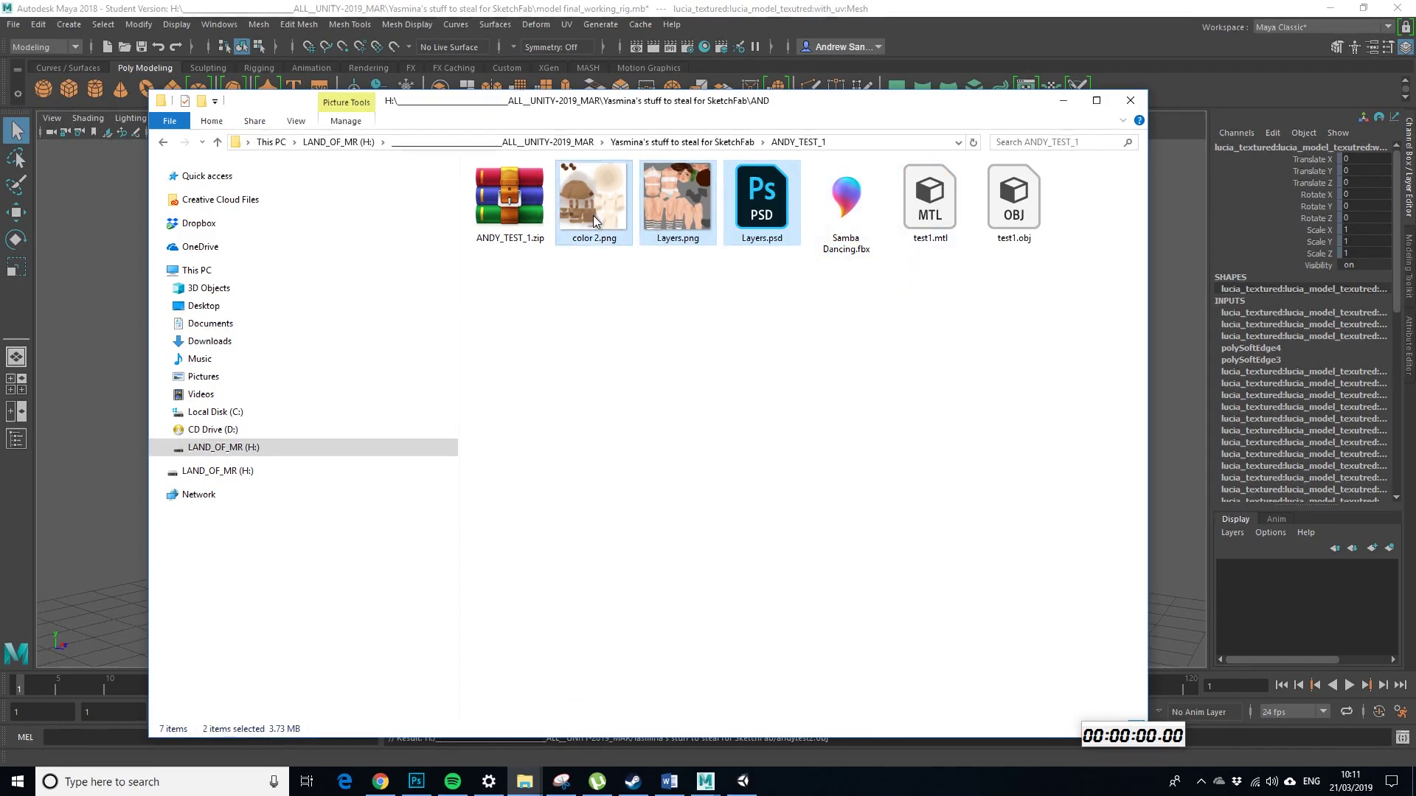
{"action": "left_click", "coordinate": [679, 220], "text": "ctrl"}
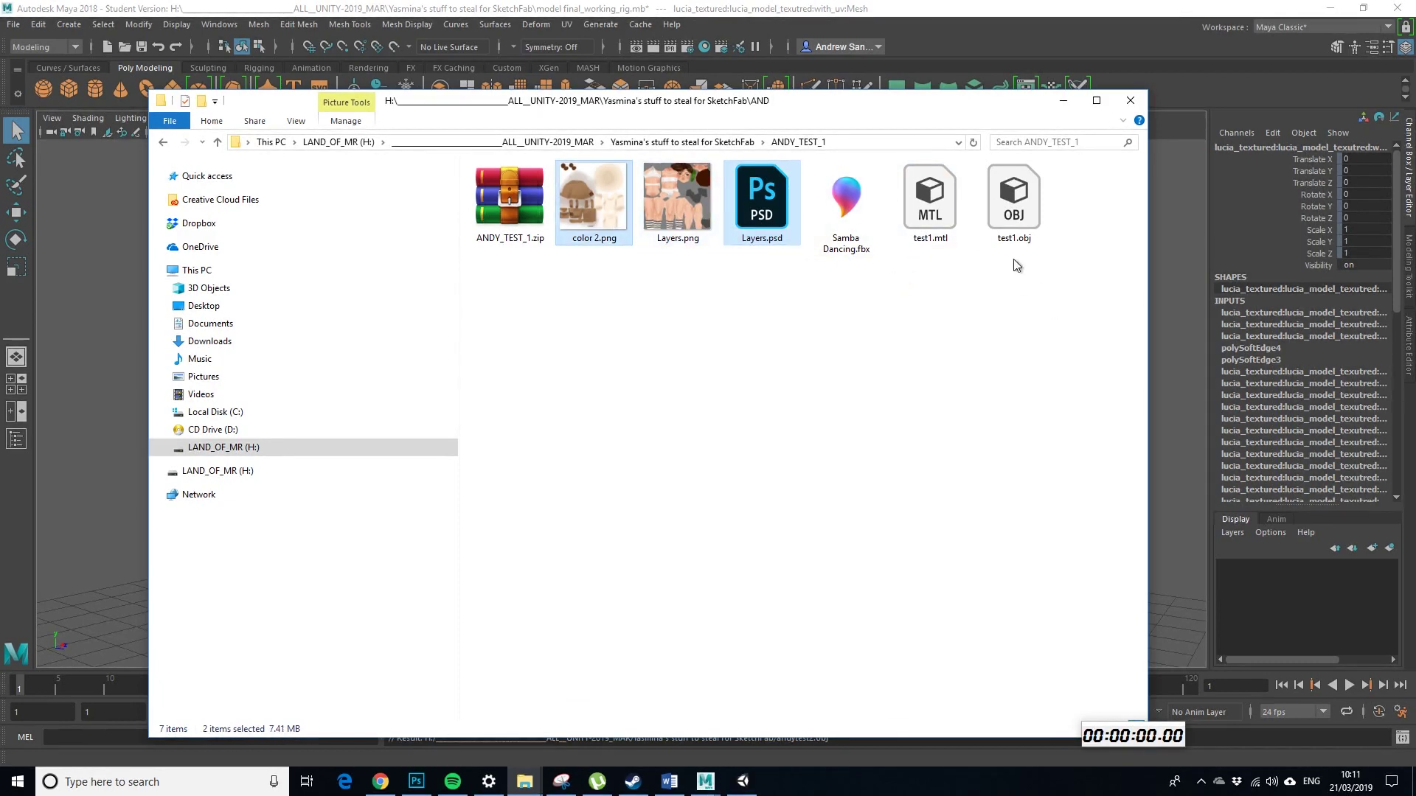
{"action": "left_click", "coordinate": [930, 198], "text": "ctrl"}
{"action": "left_click", "coordinate": [1013, 198], "text": "ctrl"}
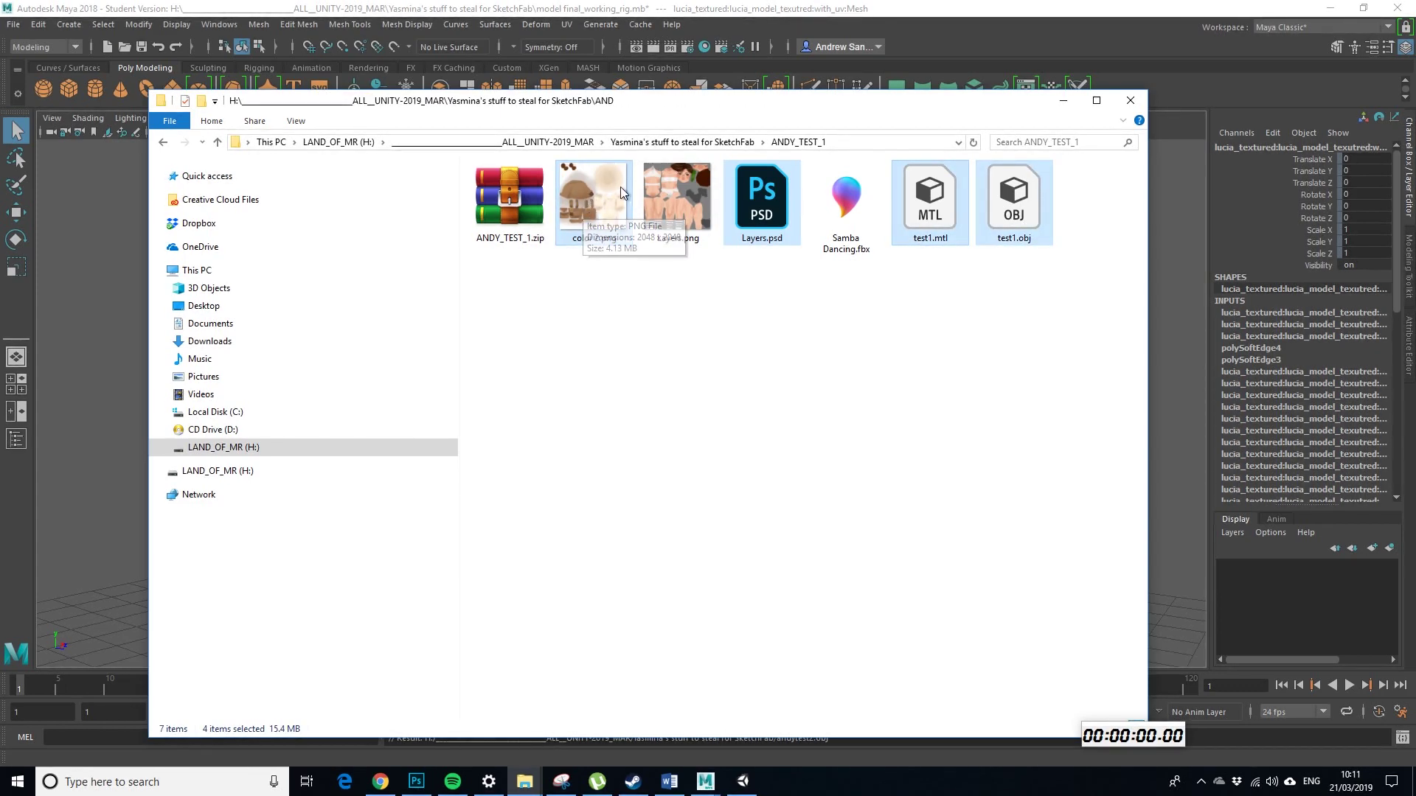
{"action": "left_click_drag", "start_coordinate": [673, 106], "coordinate": [667, 108]}
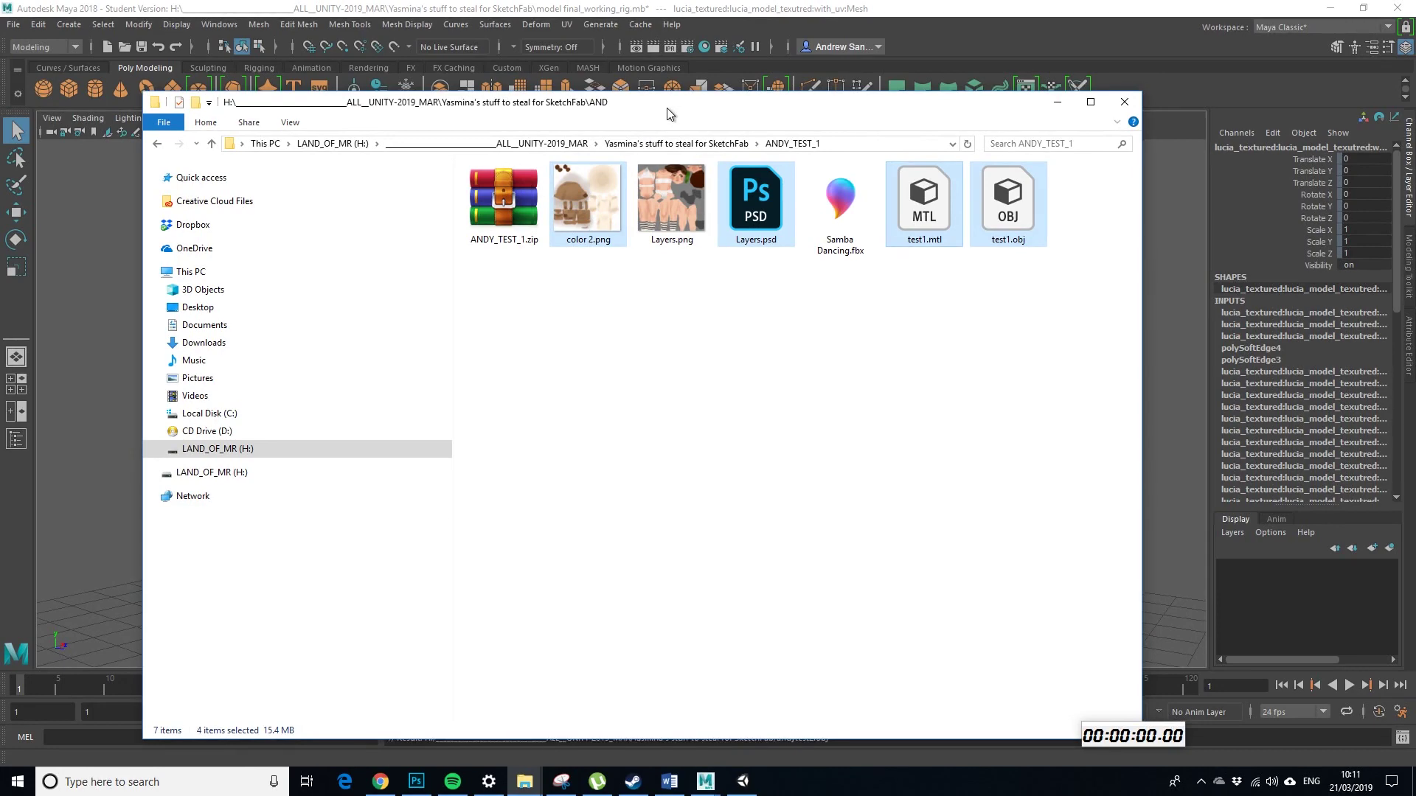
{"action": "left_click", "coordinate": [1057, 102]}
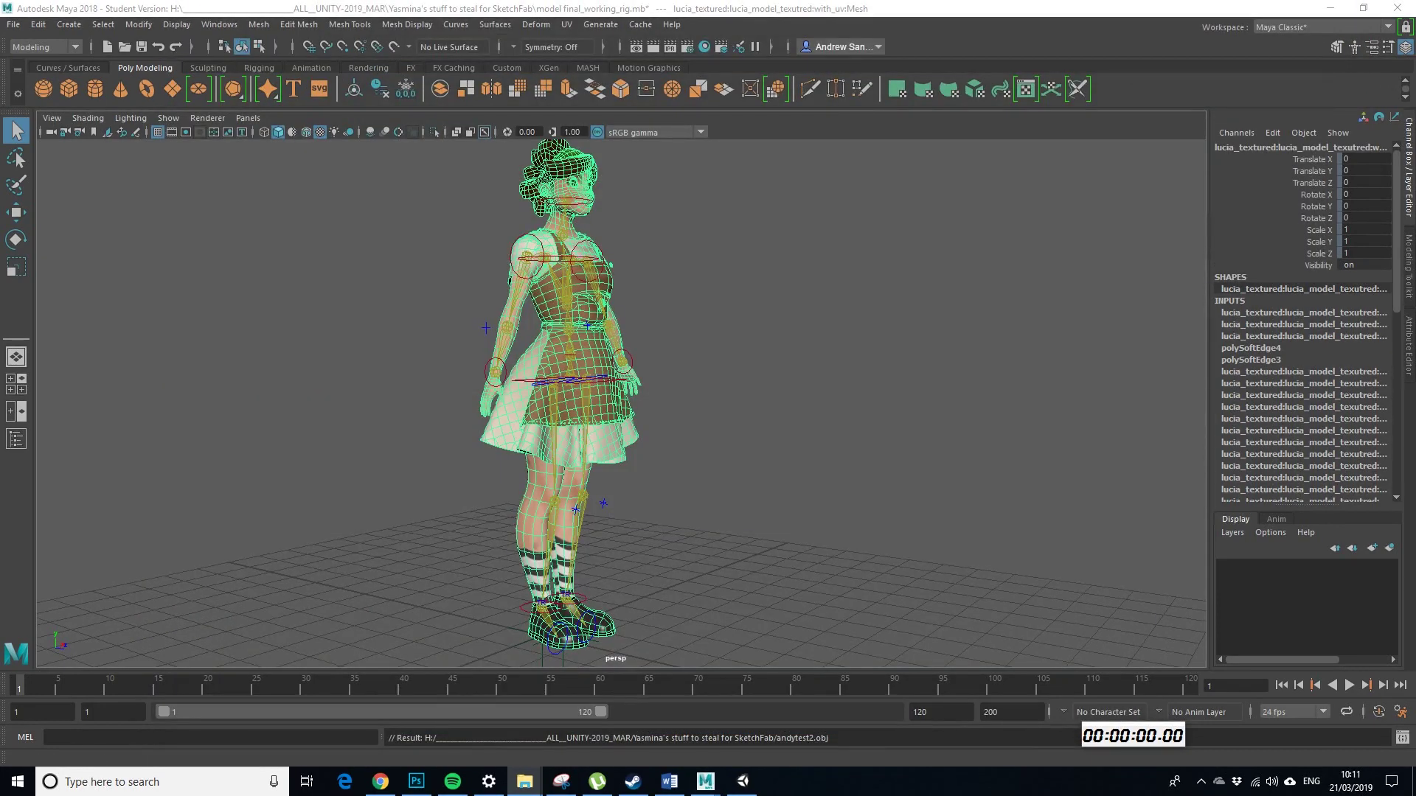
{"action": "key", "text": "alt+Tab"}
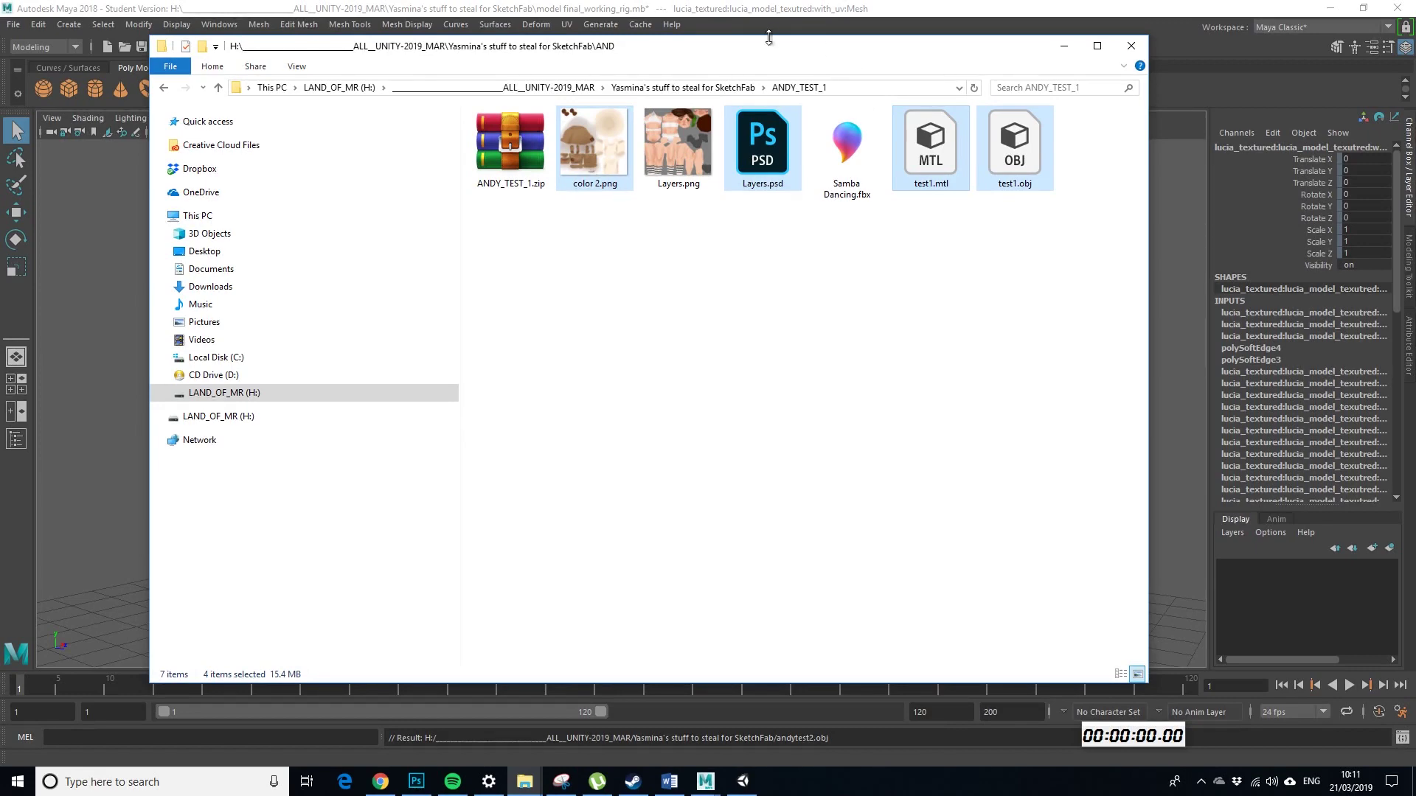
{"action": "key", "text": "alt+Tab"}
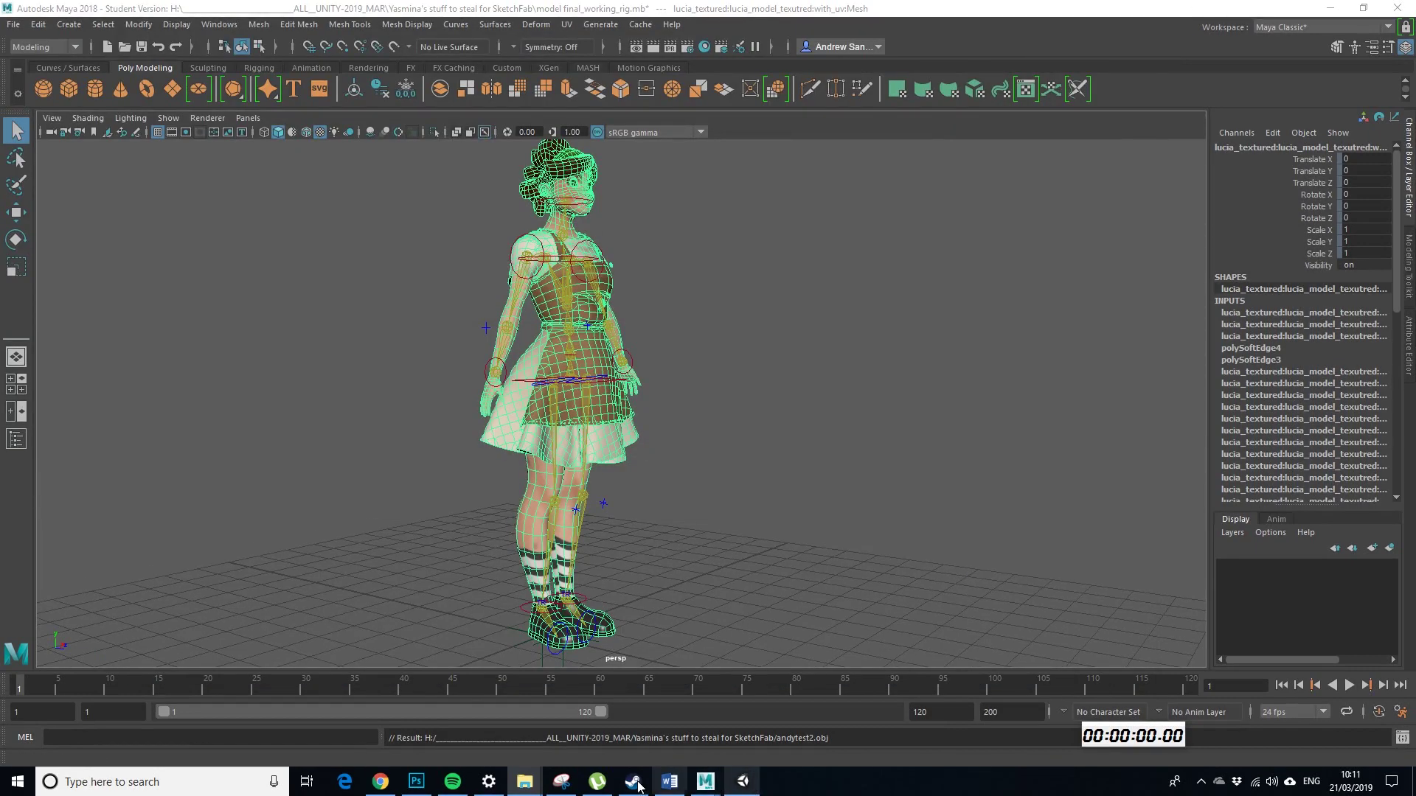
Switch to Photoshop, open the Layers.psd texture from the ANDY_TEST_1 folder and flatten its layers into one image
{"action": "left_click", "coordinate": [417, 782]}
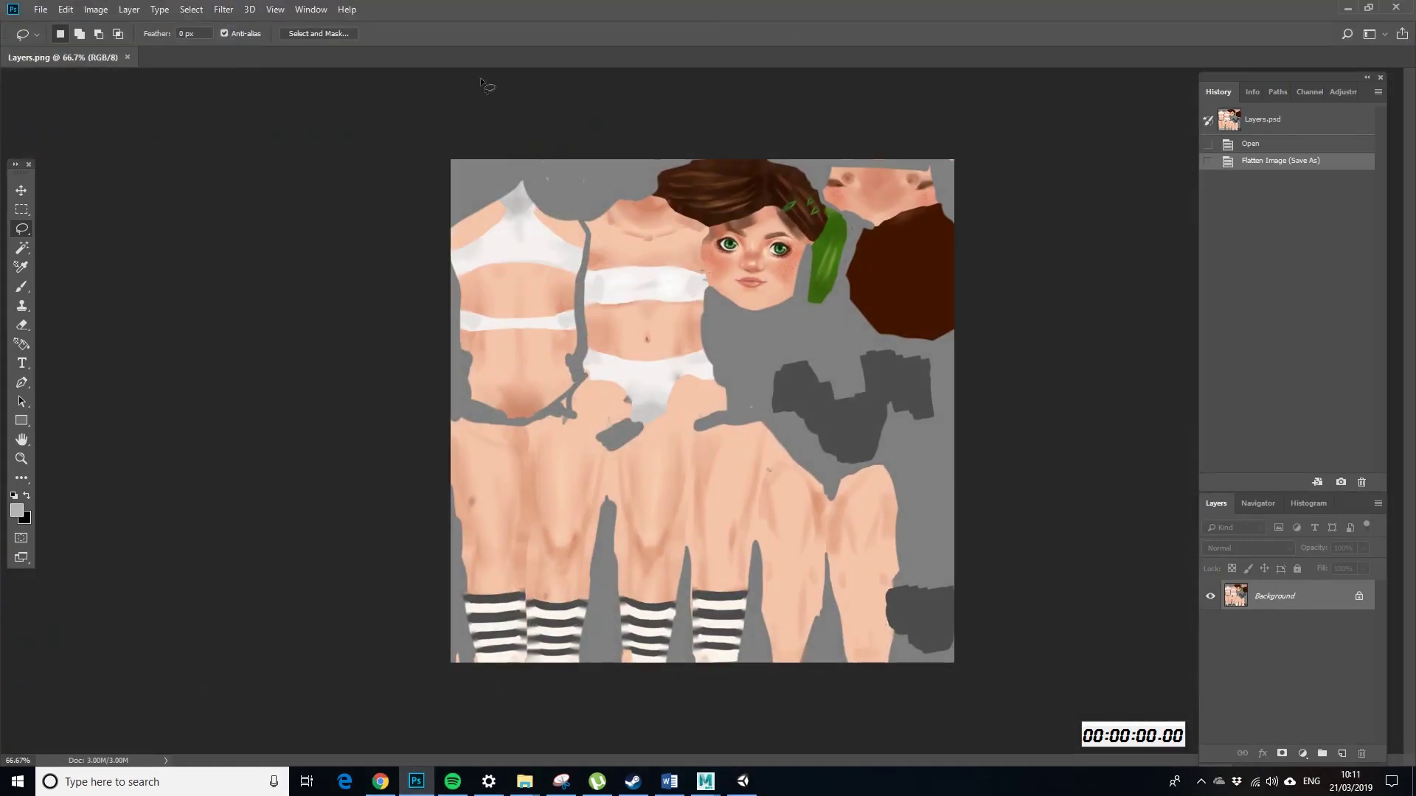
{"action": "left_click", "coordinate": [40, 9]}
{"action": "left_click", "coordinate": [57, 39]}
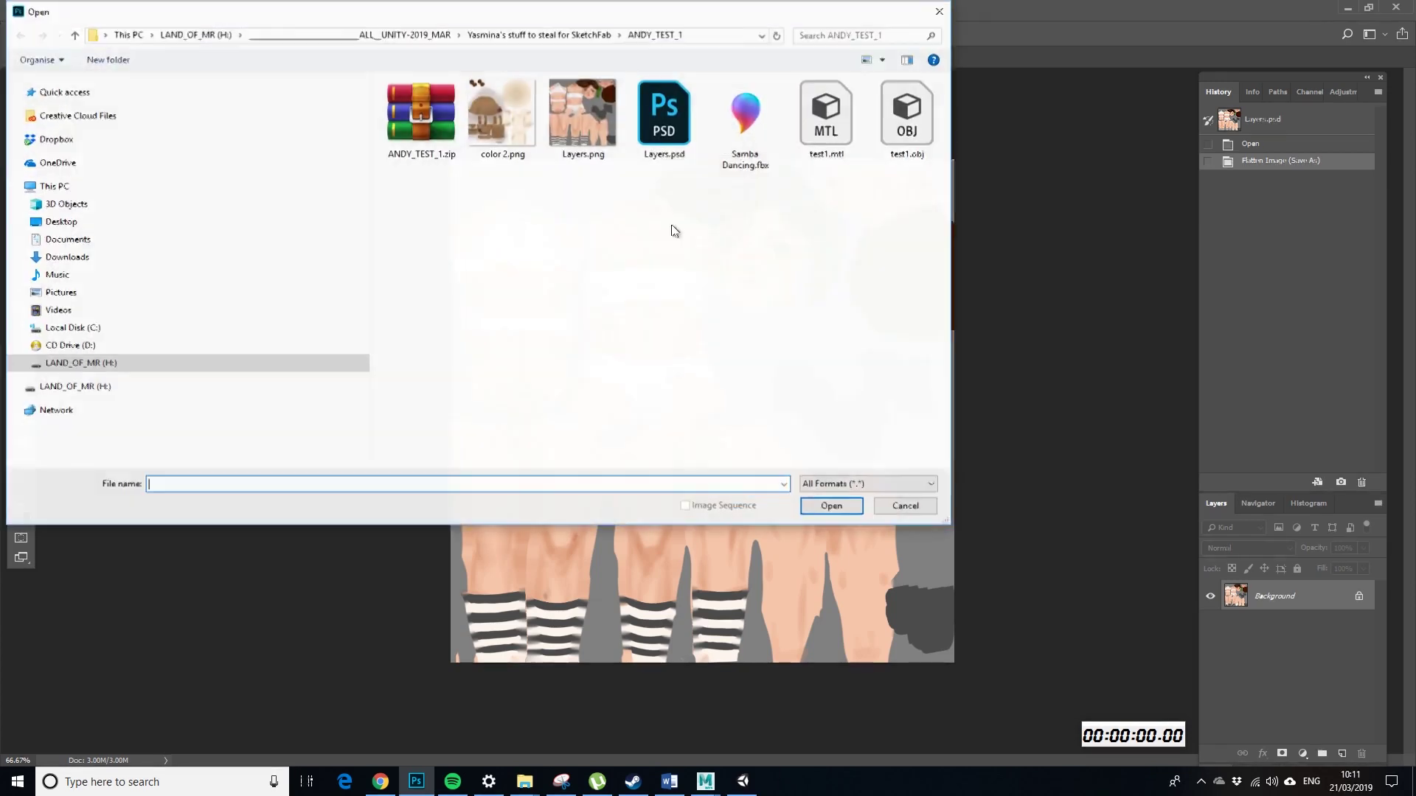
{"action": "double_click", "coordinate": [665, 115]}
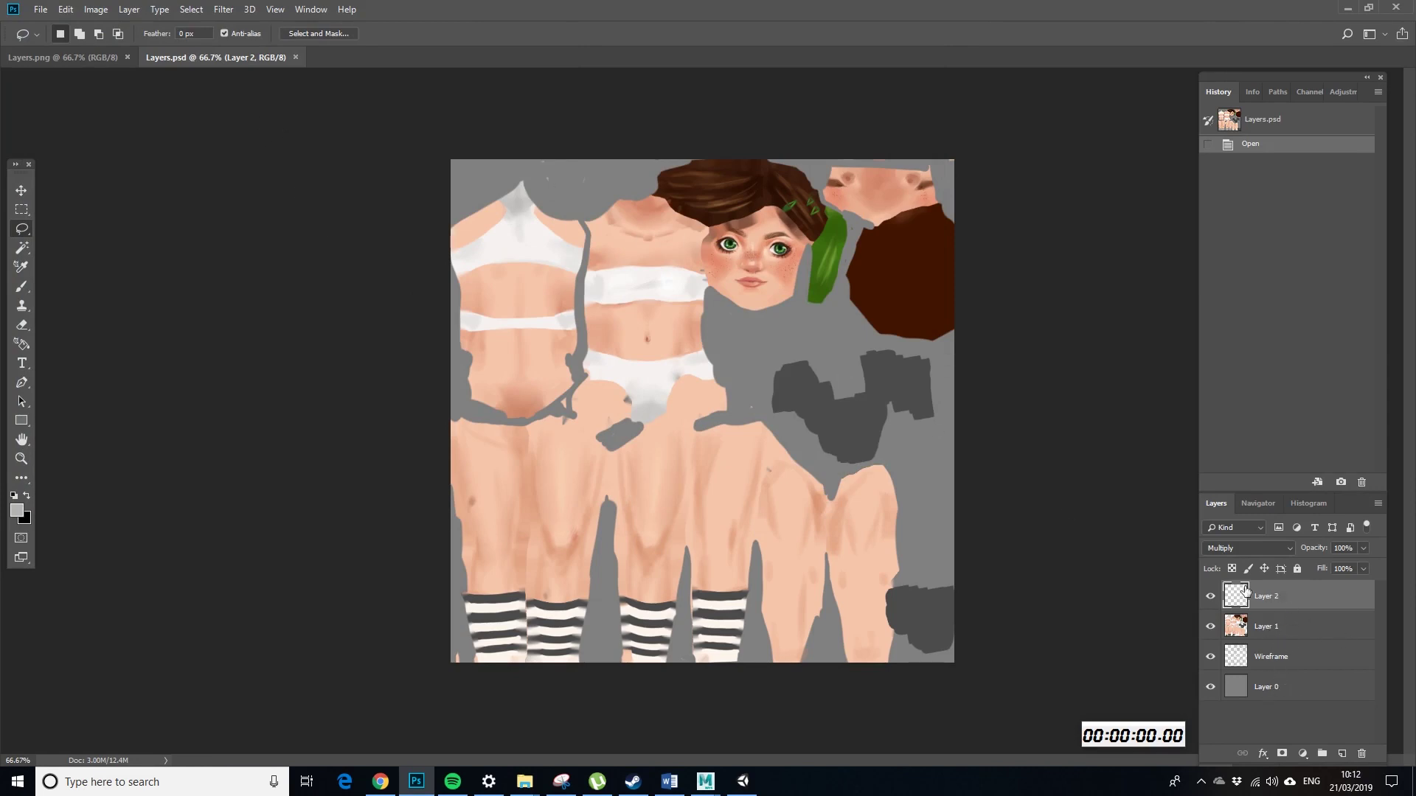
{"action": "left_click", "coordinate": [133, 17]}
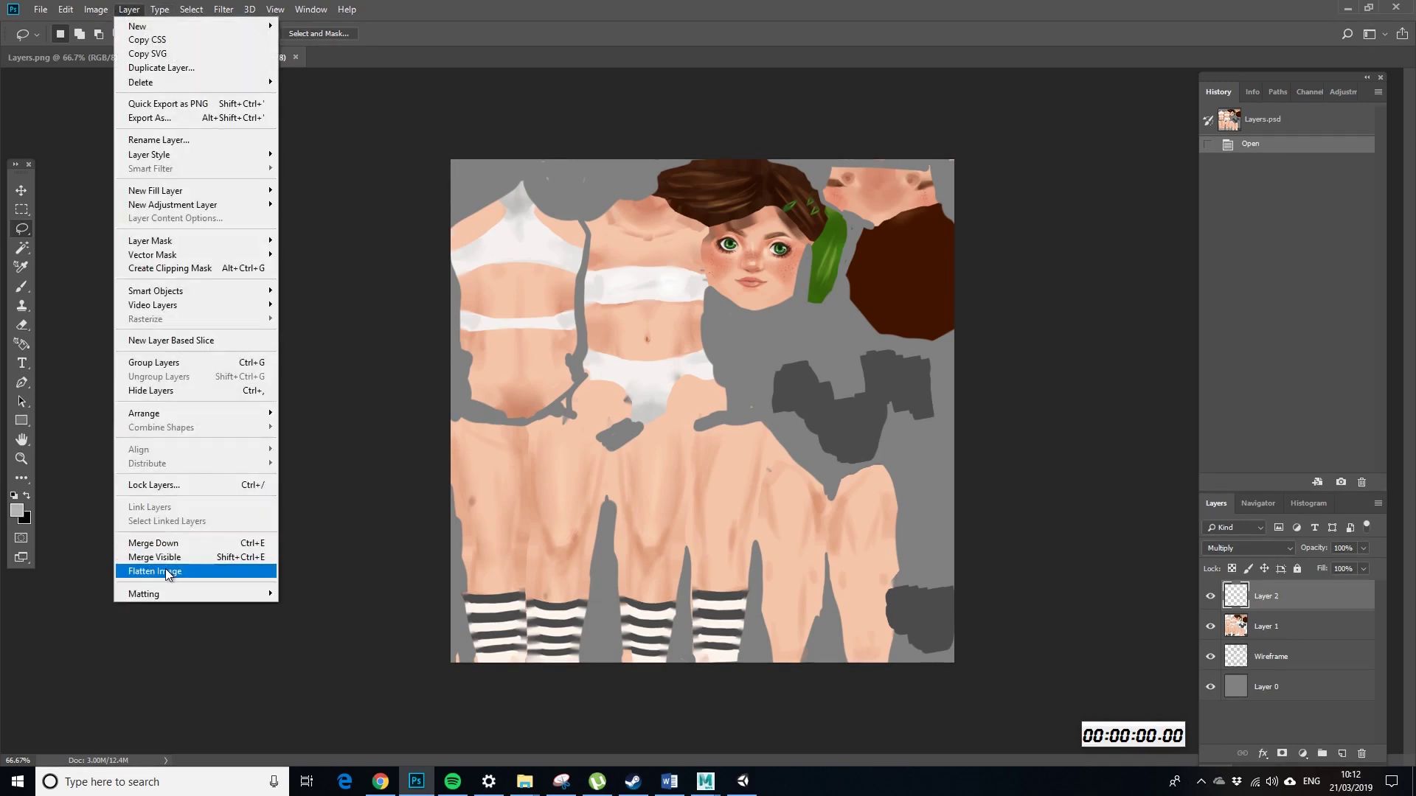
{"action": "left_click", "coordinate": [169, 572]}
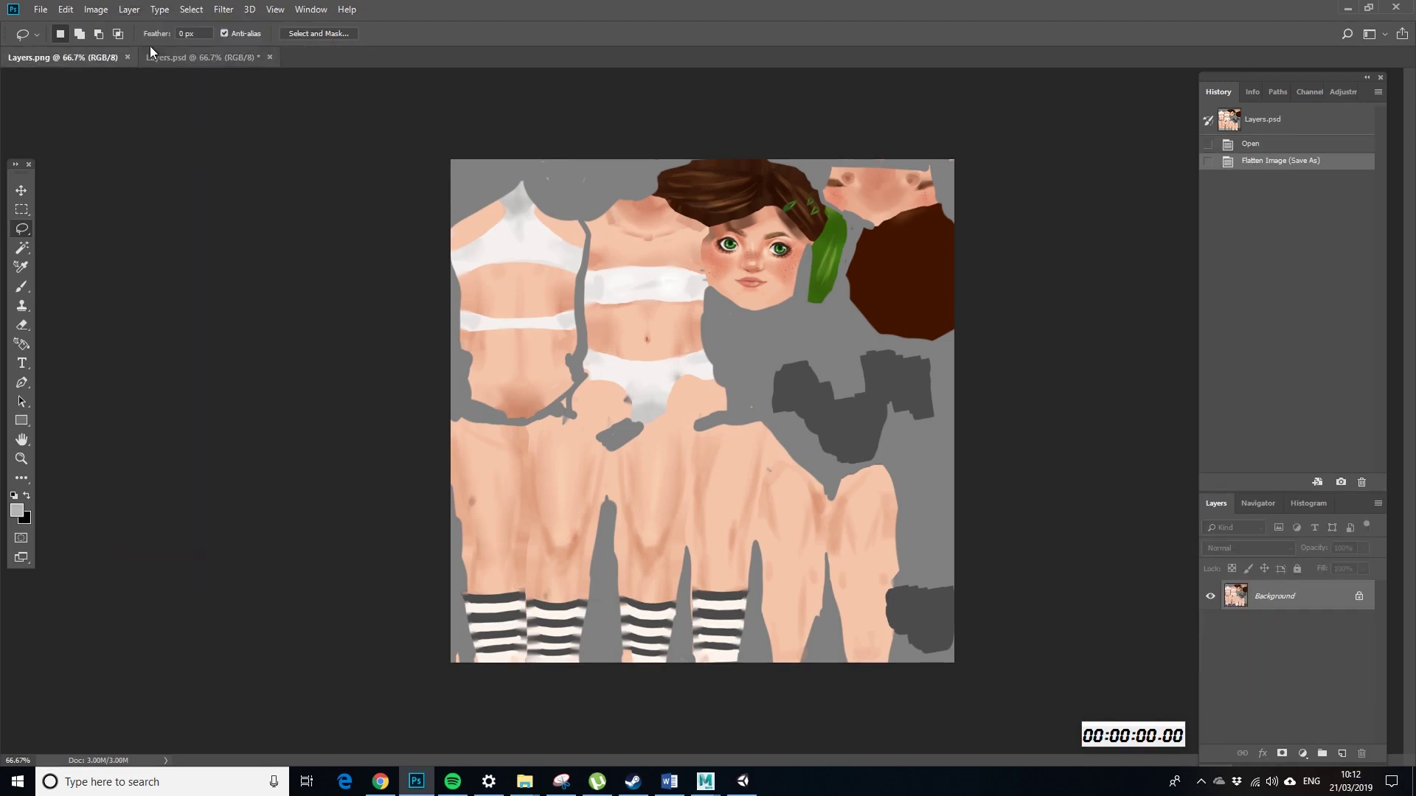
{"action": "left_click", "coordinate": [41, 9]}
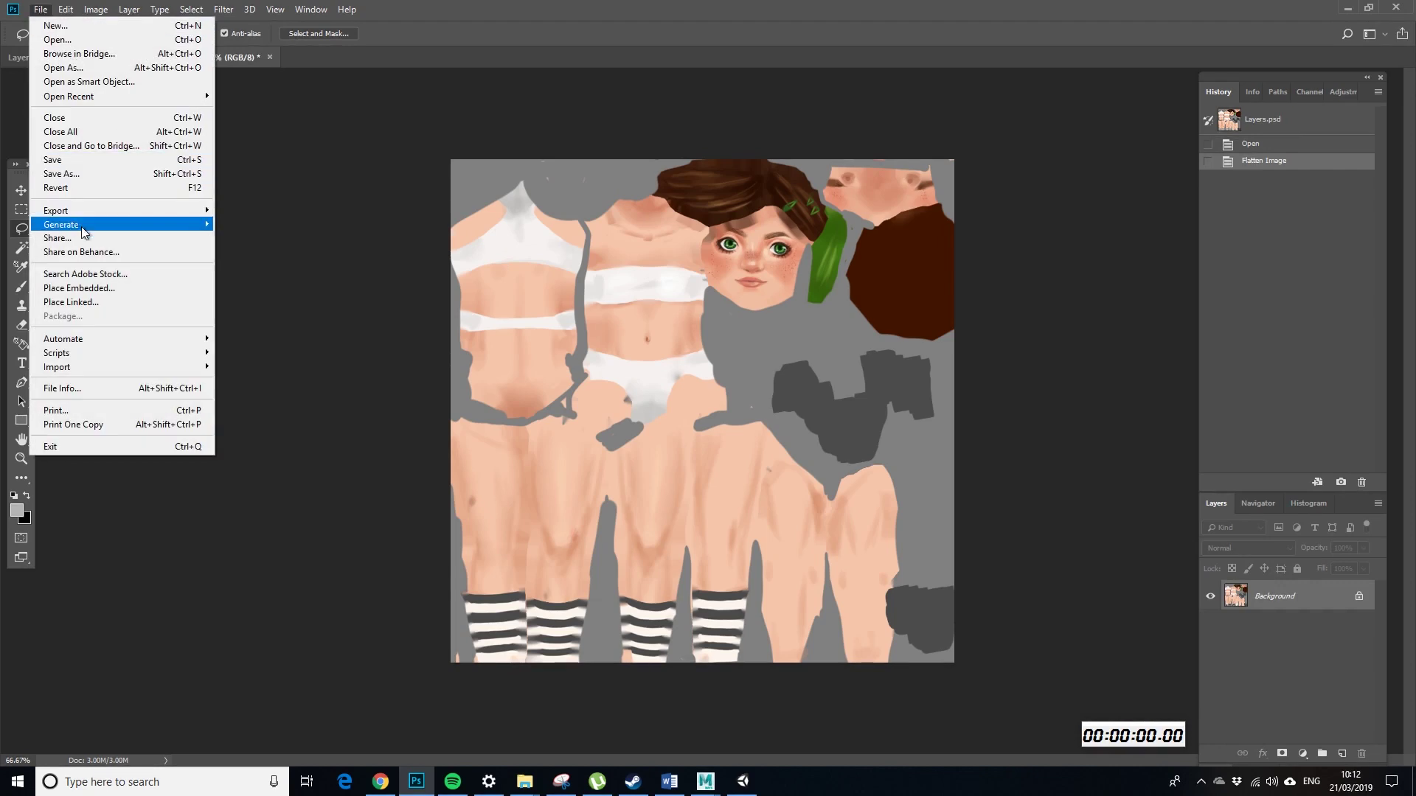
{"action": "left_click", "coordinate": [88, 176]}
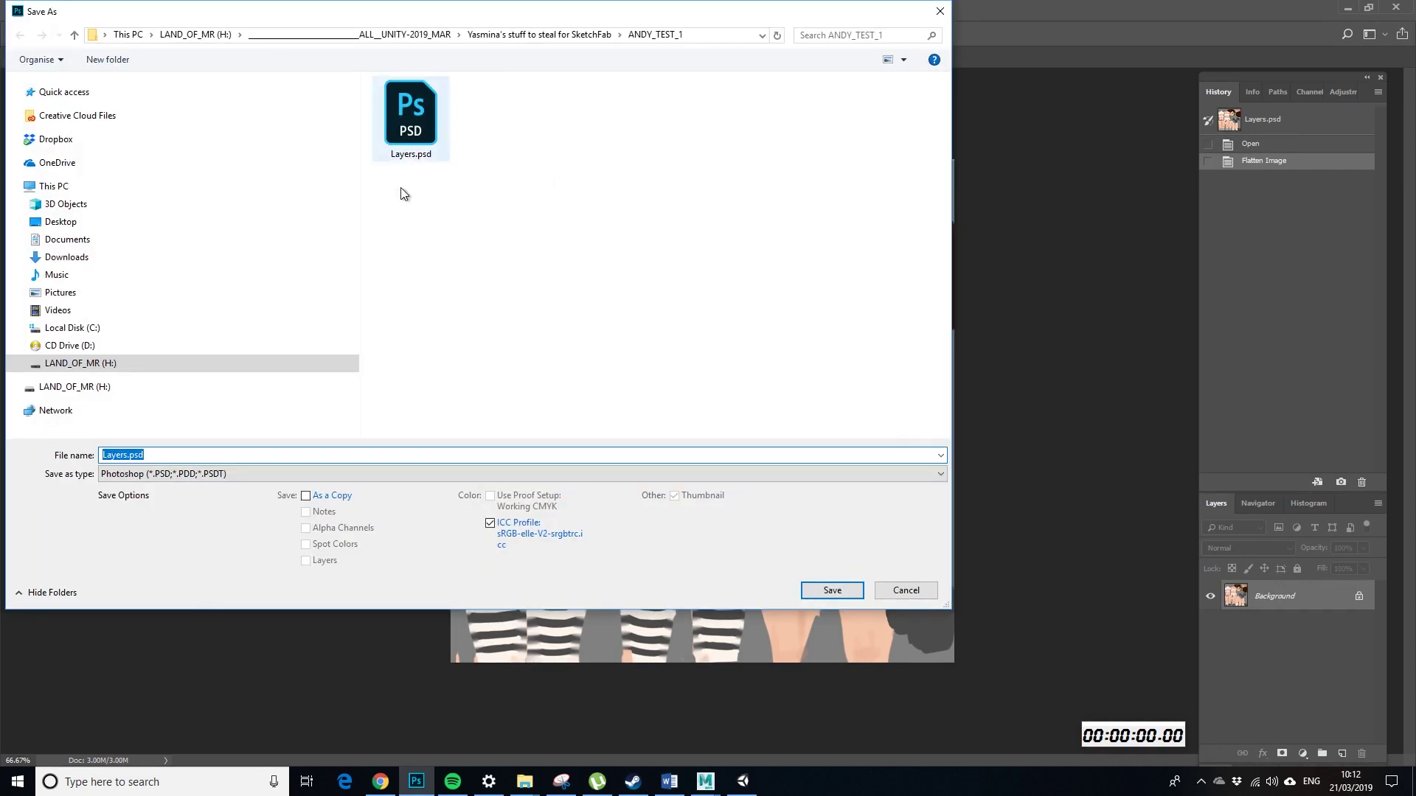
{"action": "left_click", "coordinate": [939, 476]}
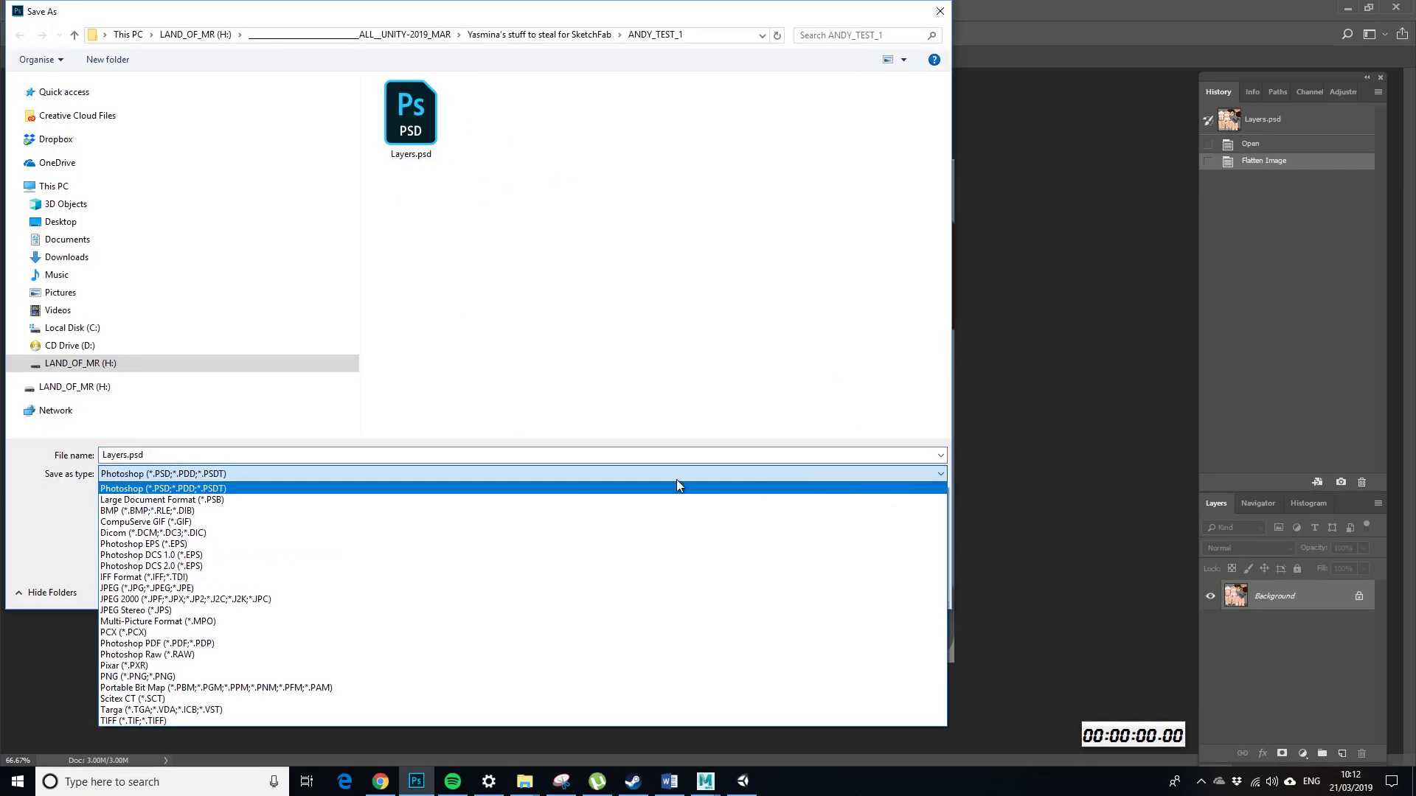
{"action": "left_click", "coordinate": [219, 677]}
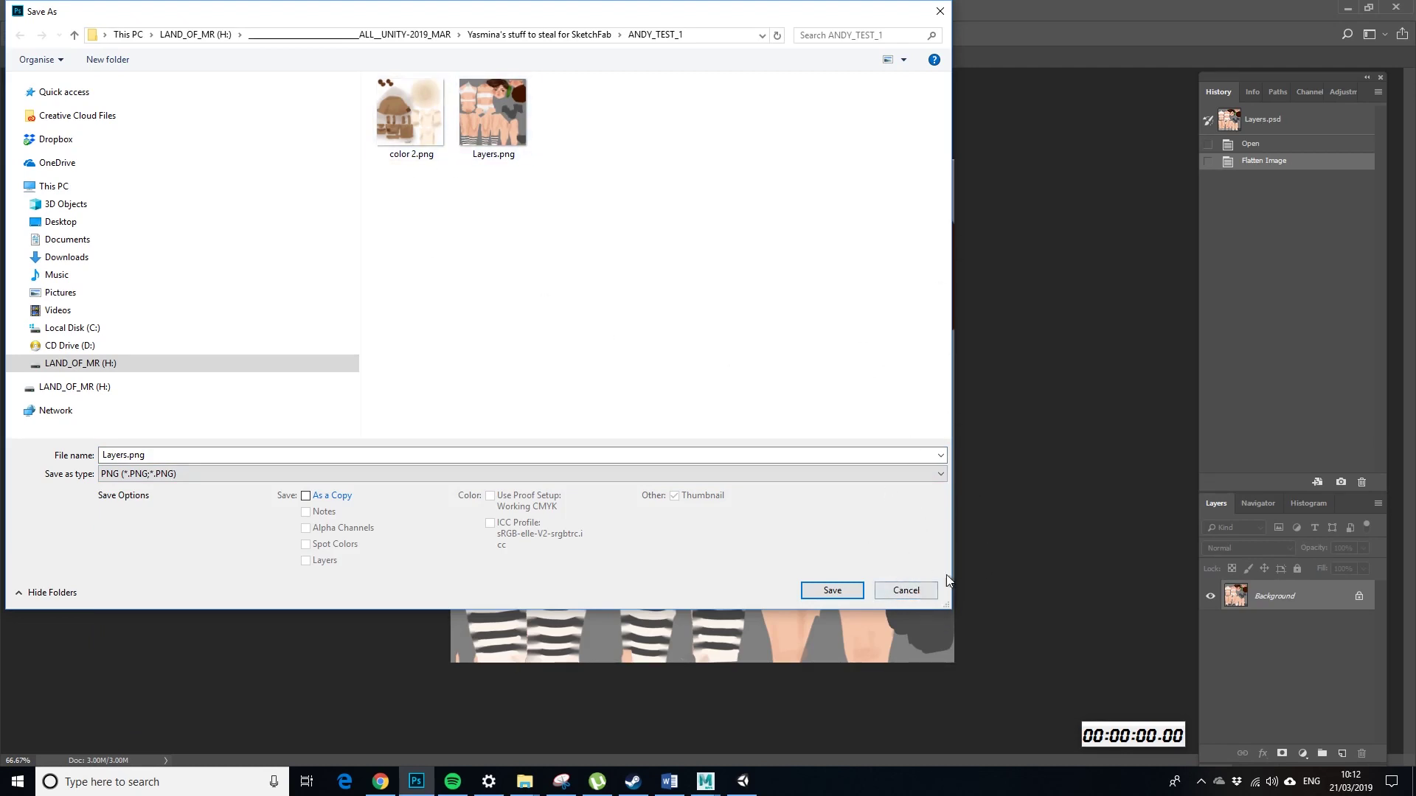
{"action": "left_click", "coordinate": [906, 592]}
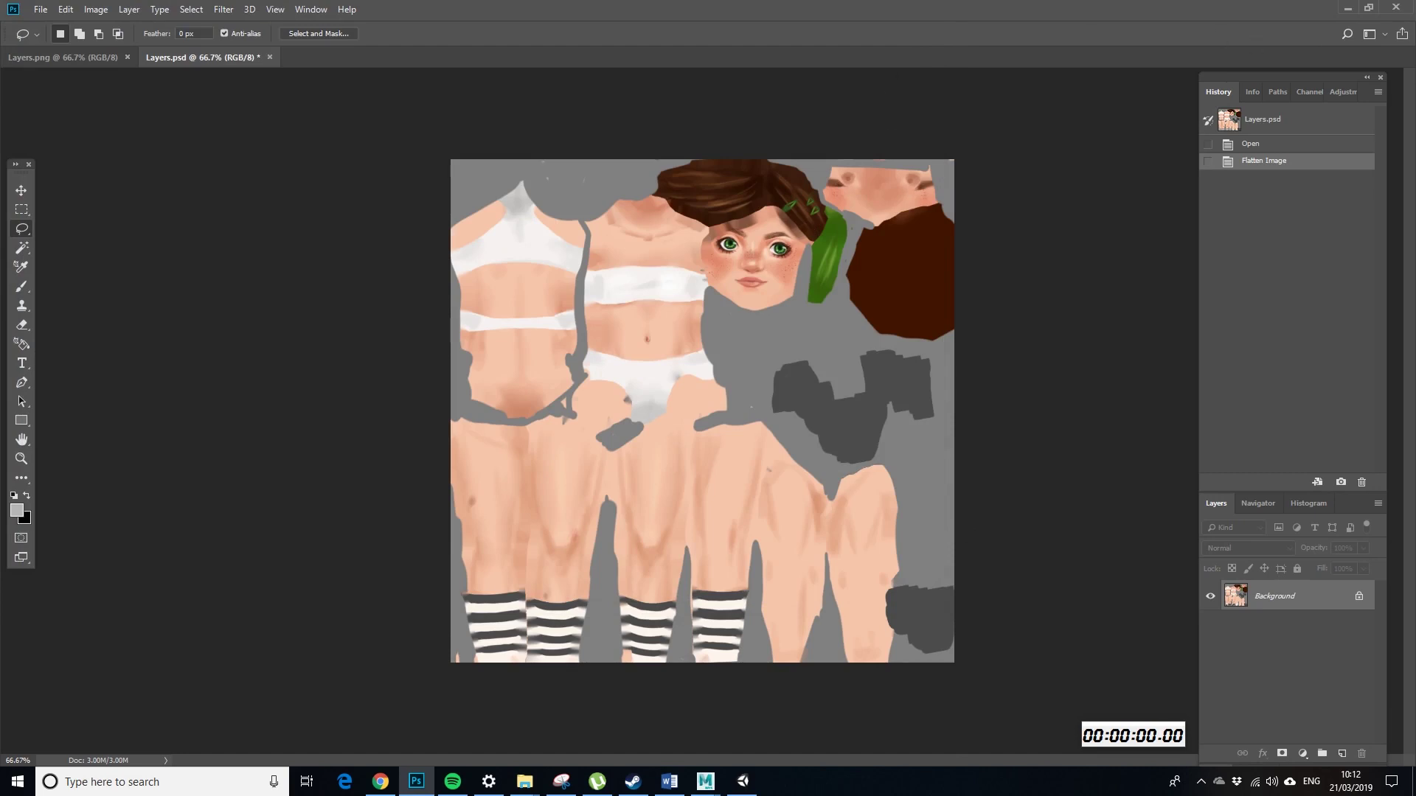
Switch back to the ANDY_TEST_1 folder in File Explorer and select the color 2.png and Layers.png textures
{"action": "left_click", "coordinate": [1347, 7]}
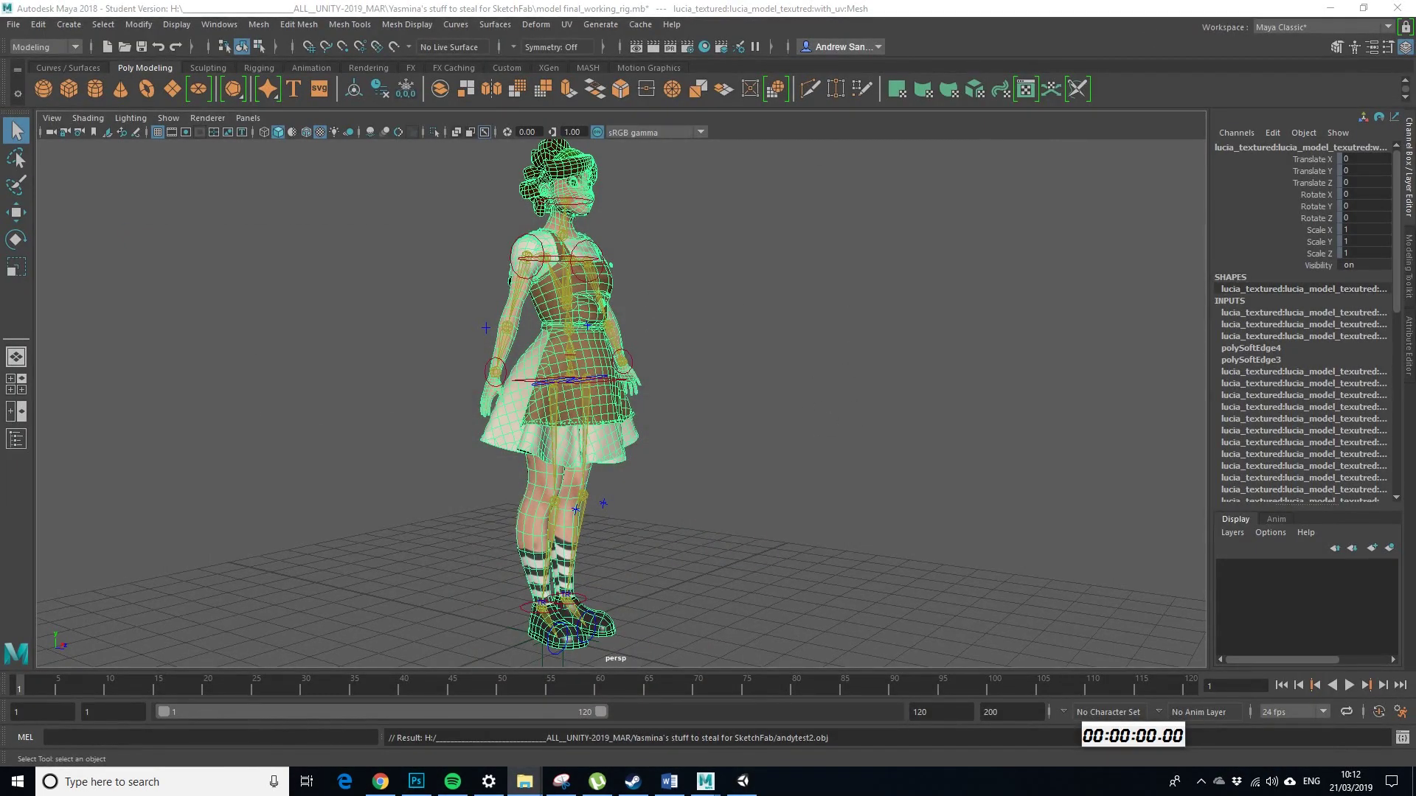
{"action": "key", "text": "alt+Tab"}
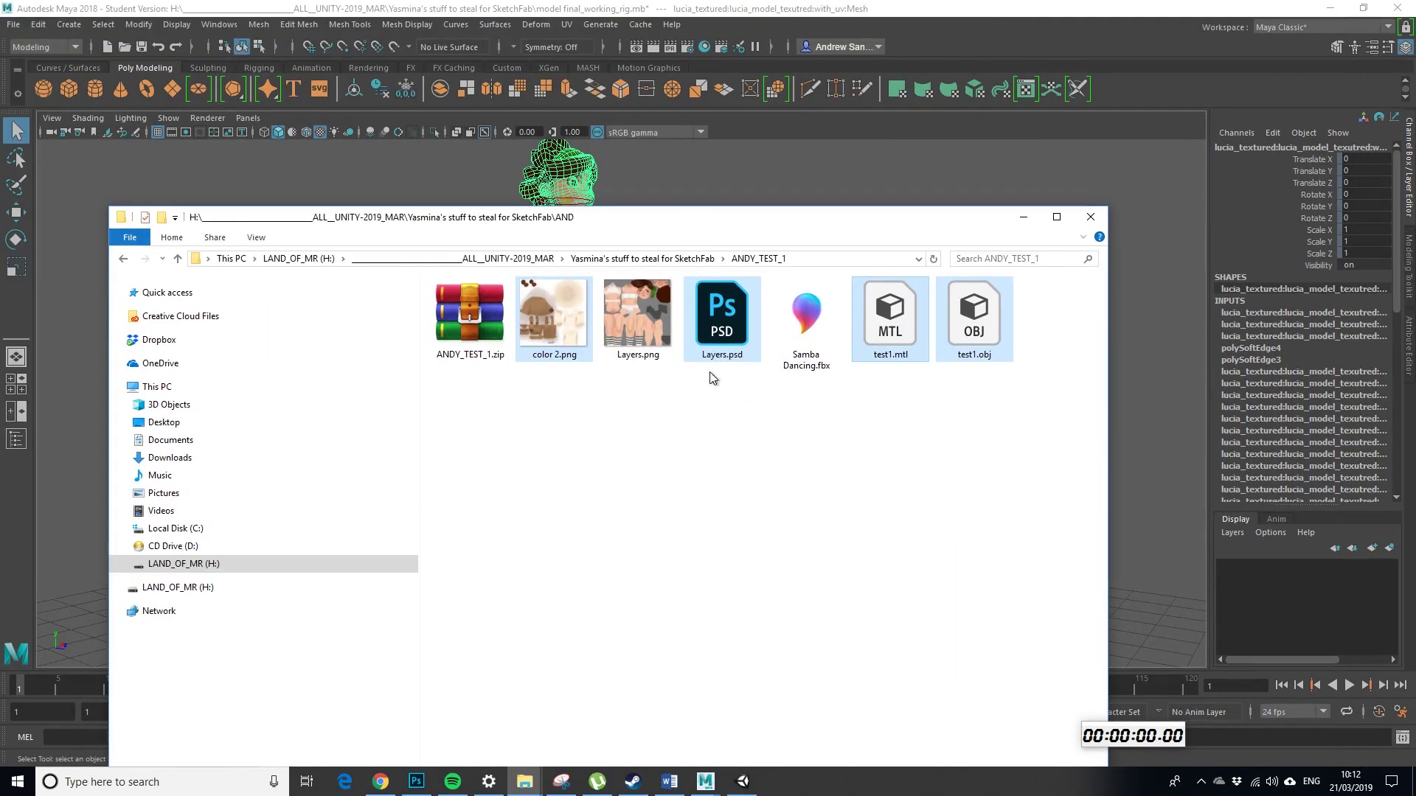
{"action": "left_click", "coordinate": [713, 364]}
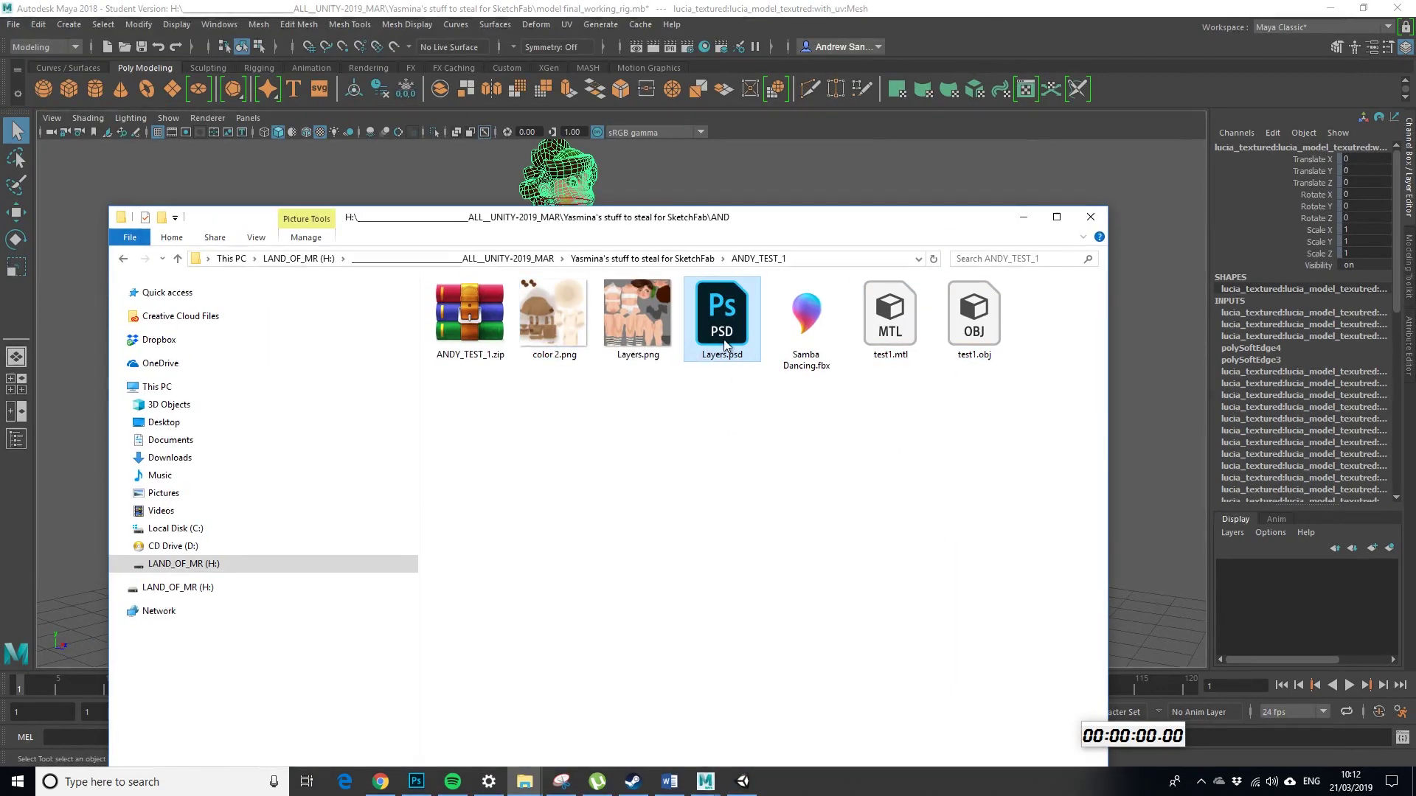
{"action": "left_click", "coordinate": [658, 334]}
{"action": "key", "text": "shift+Left"}
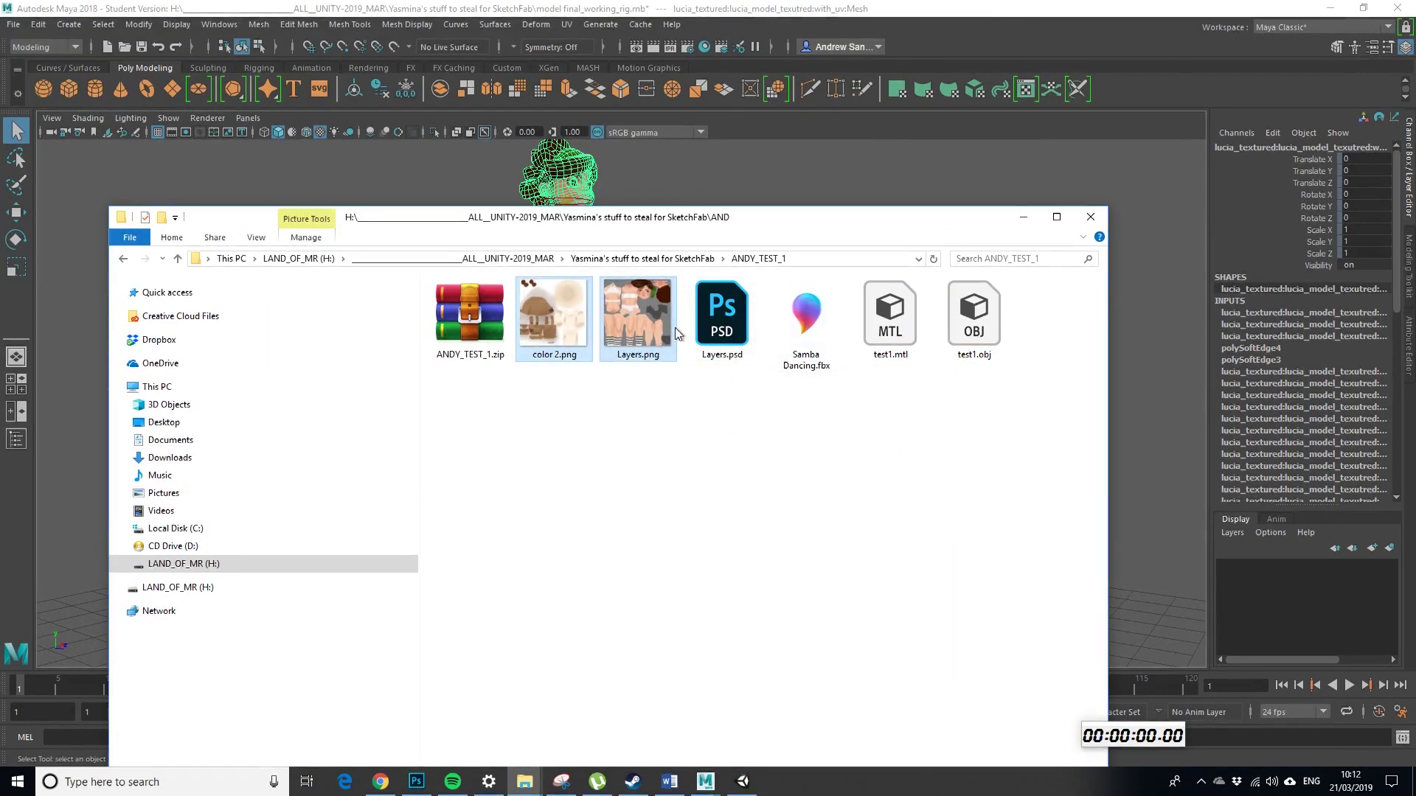
{"action": "left_click", "coordinate": [892, 320], "text": "ctrl"}
{"action": "left_click", "coordinate": [972, 317], "text": "ctrl"}
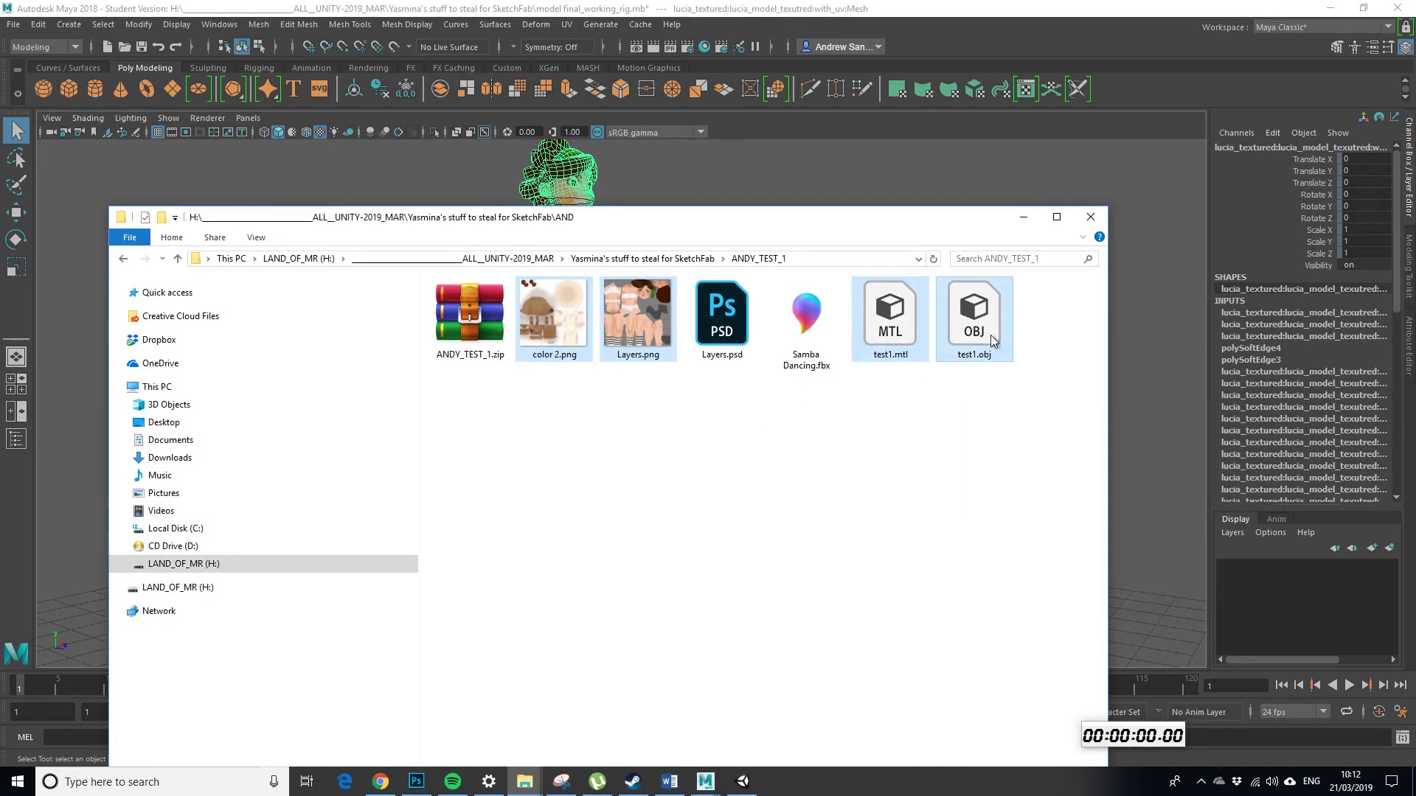
{"action": "right_click", "coordinate": [965, 316]}
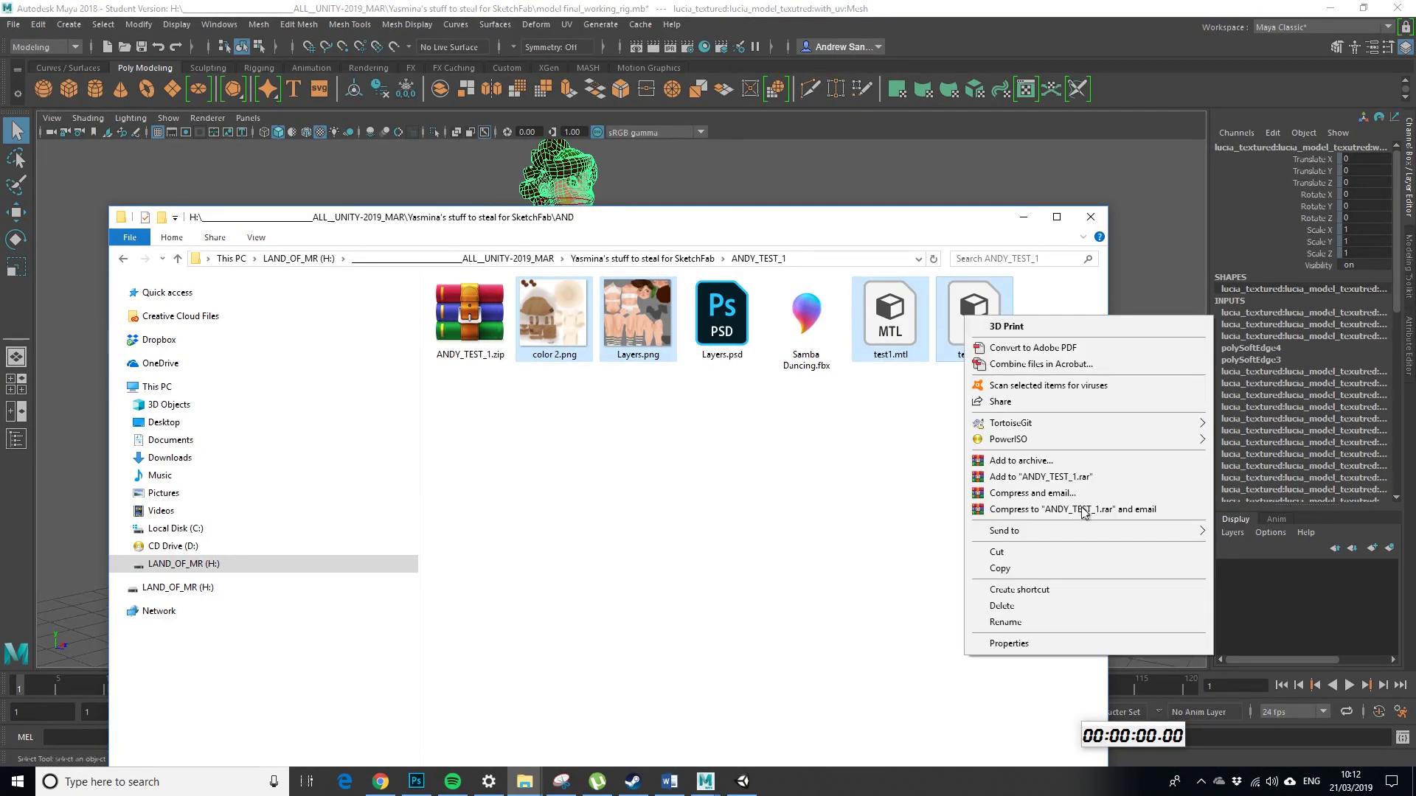
{"action": "left_click", "coordinate": [1032, 461]}
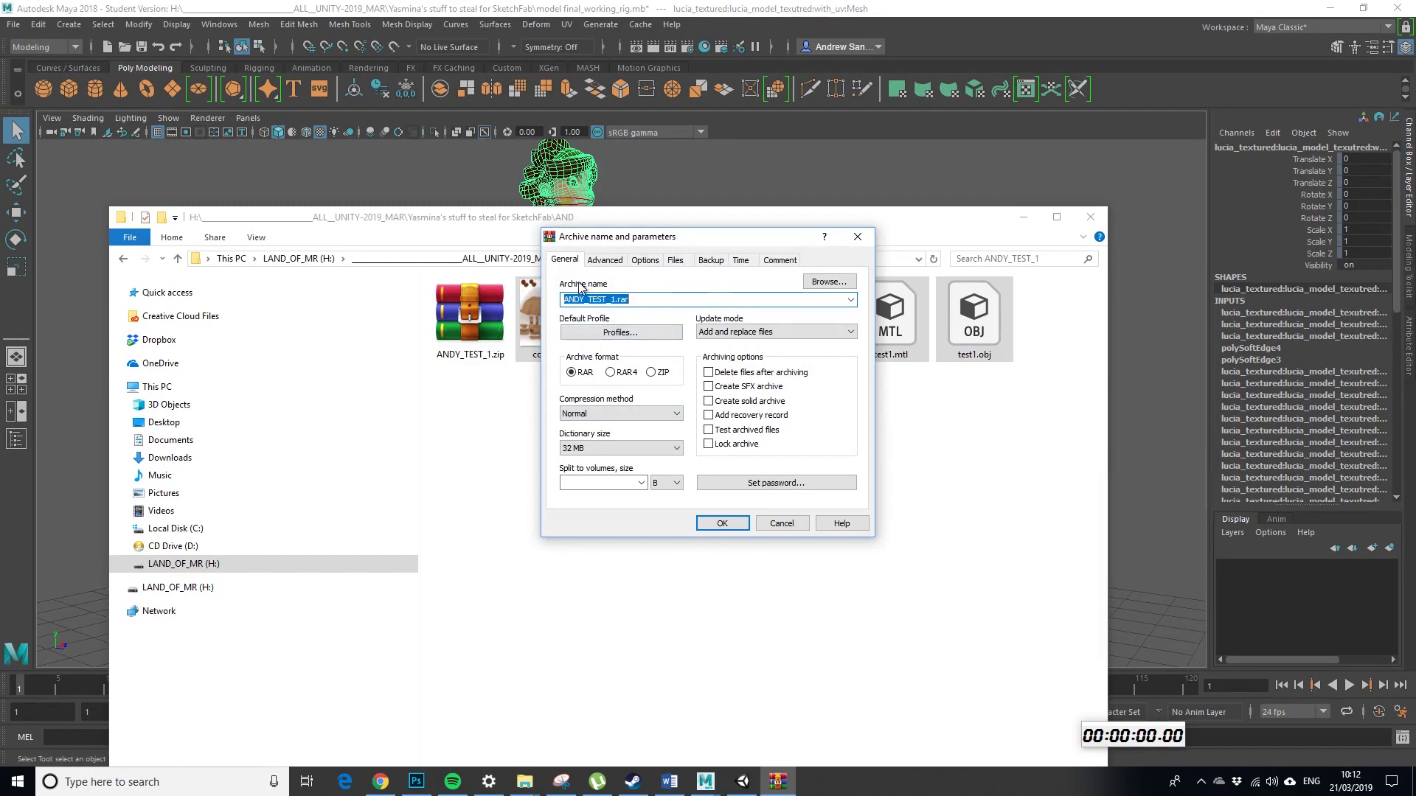
{"action": "left_click_drag", "start_coordinate": [662, 244], "coordinate": [767, 253]}
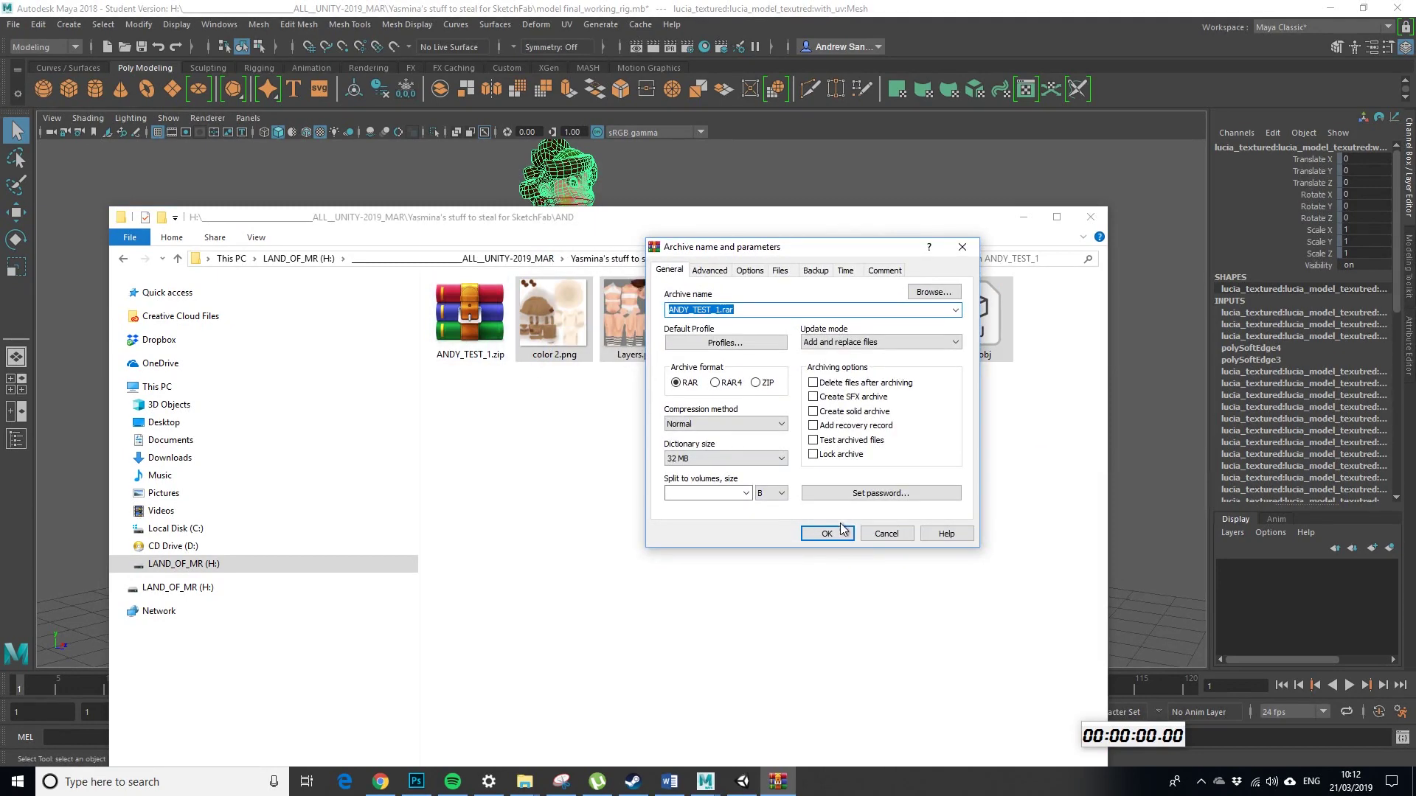
{"action": "left_click", "coordinate": [887, 534]}
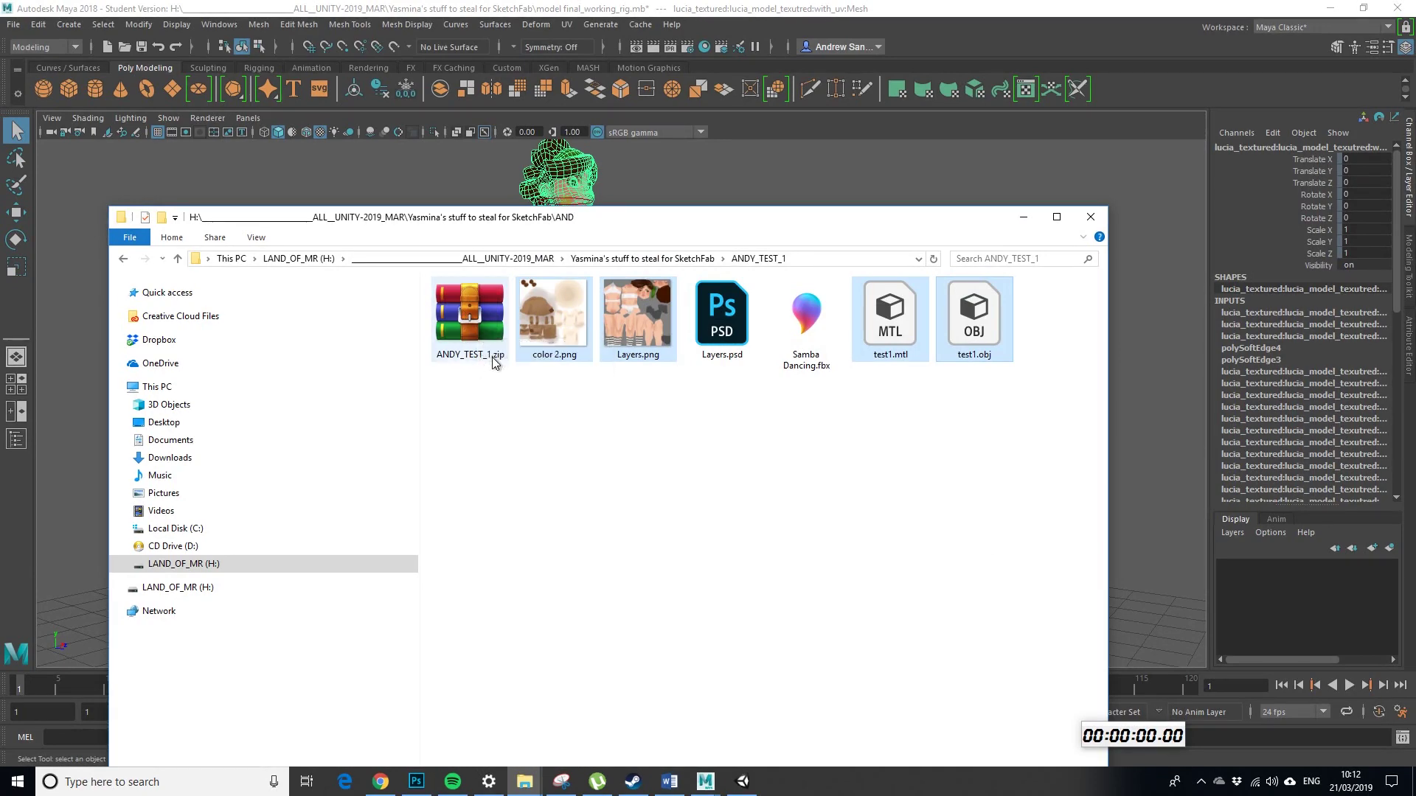
Switch to Mixamo in Chrome, upload ANDY_TEST_1.zip as a new character and accept its front-facing orientation
{"action": "left_click_drag", "start_coordinate": [665, 220], "coordinate": [492, 140]}
{"action": "left_click", "coordinate": [525, 781]}
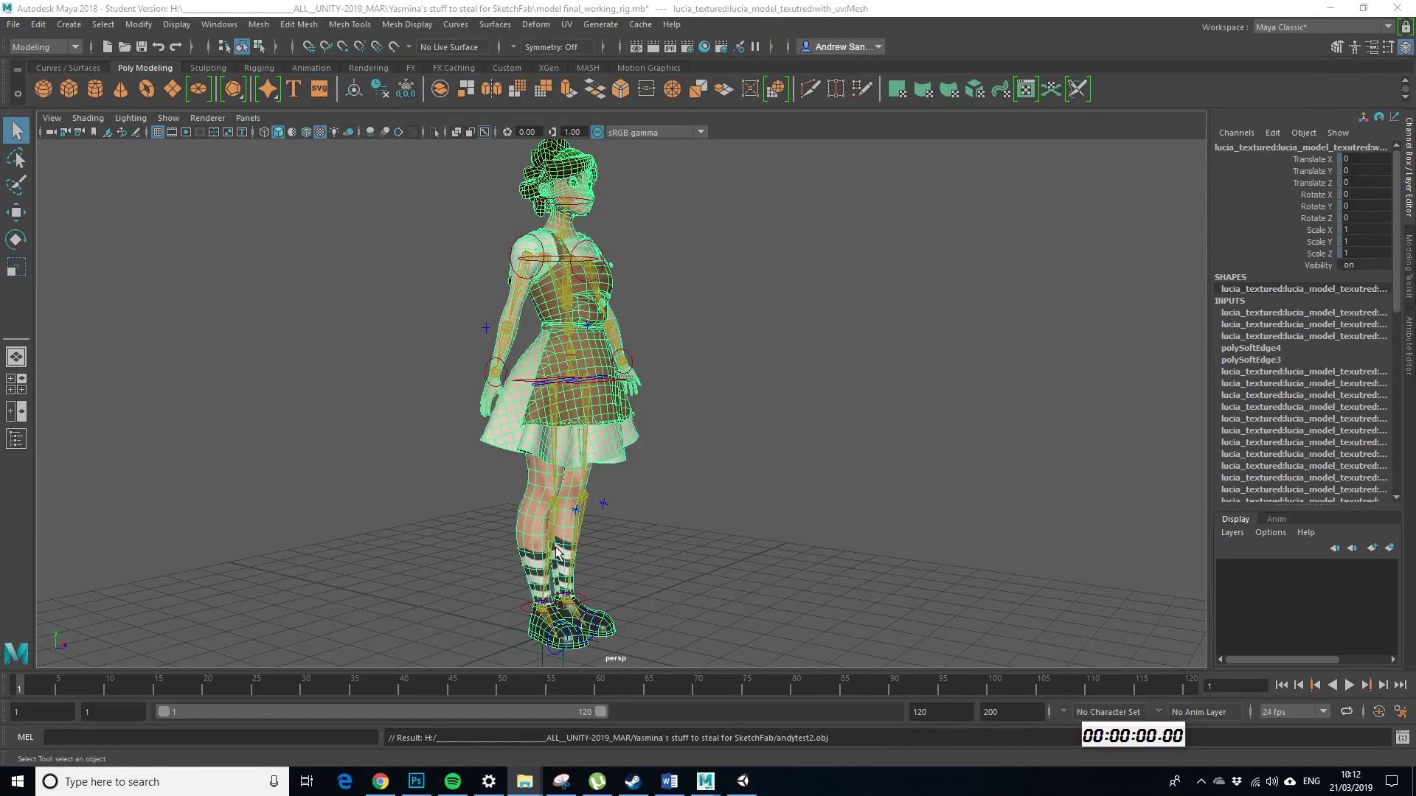
{"action": "left_click", "coordinate": [382, 783]}
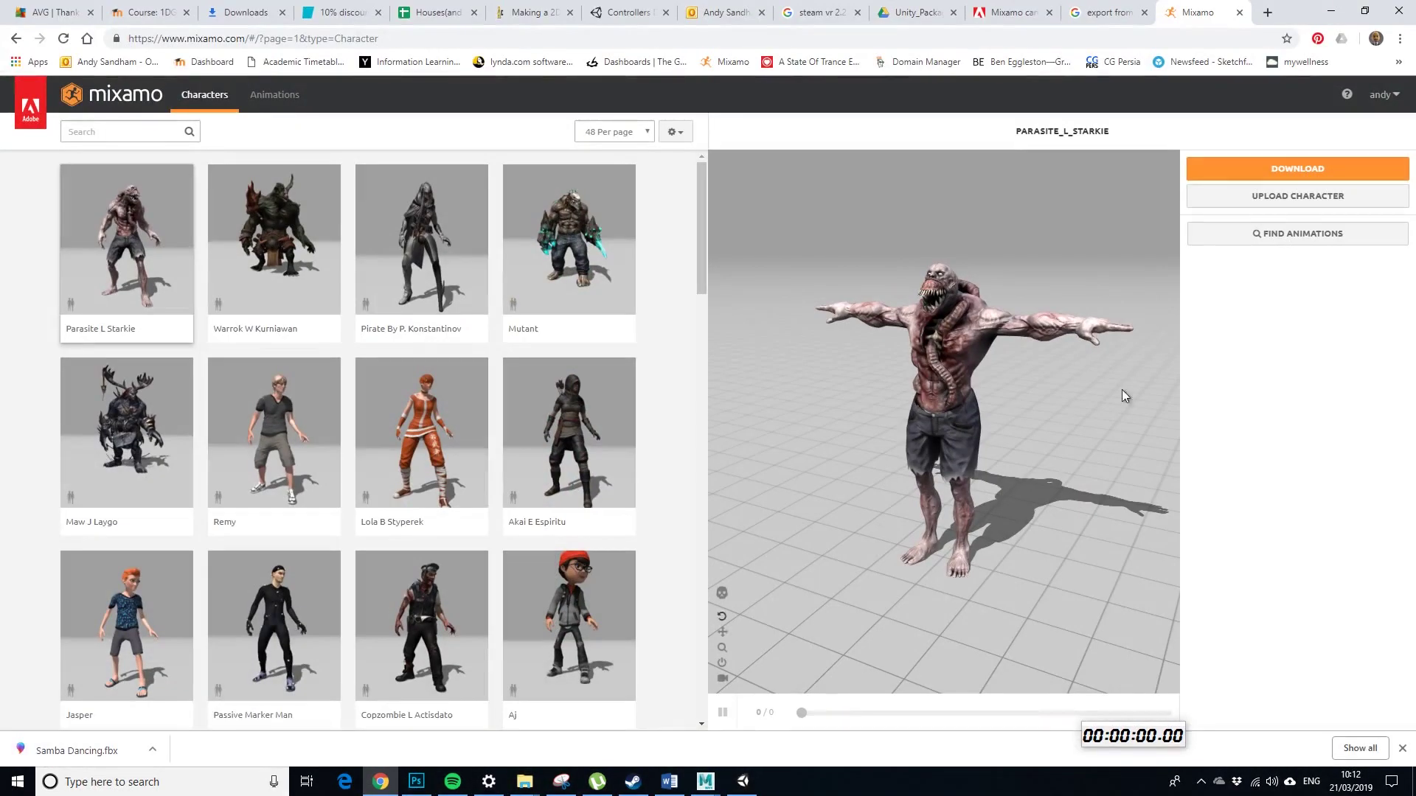
{"action": "left_click", "coordinate": [1290, 196]}
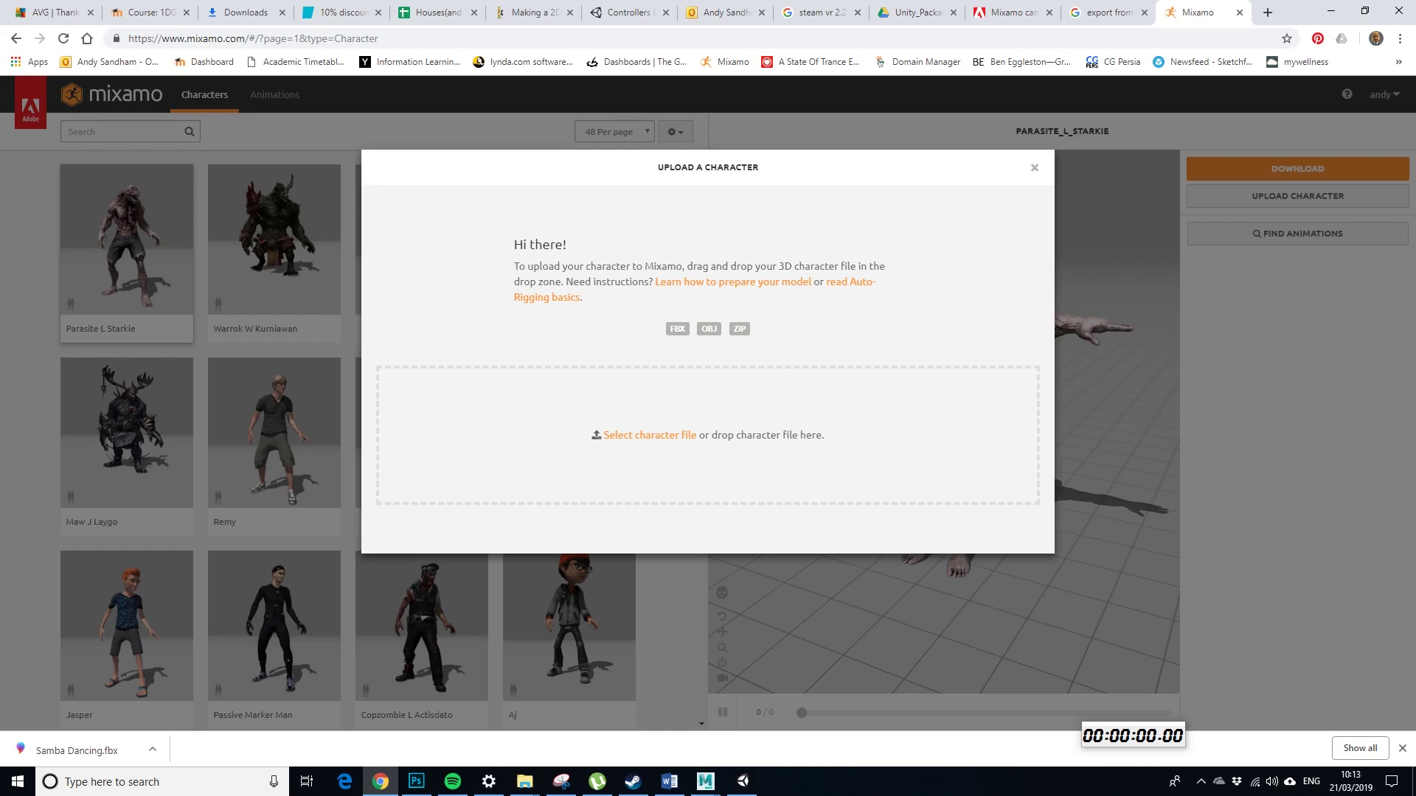
{"action": "left_click_drag", "start_coordinate": [221, 11], "coordinate": [734, 373]}
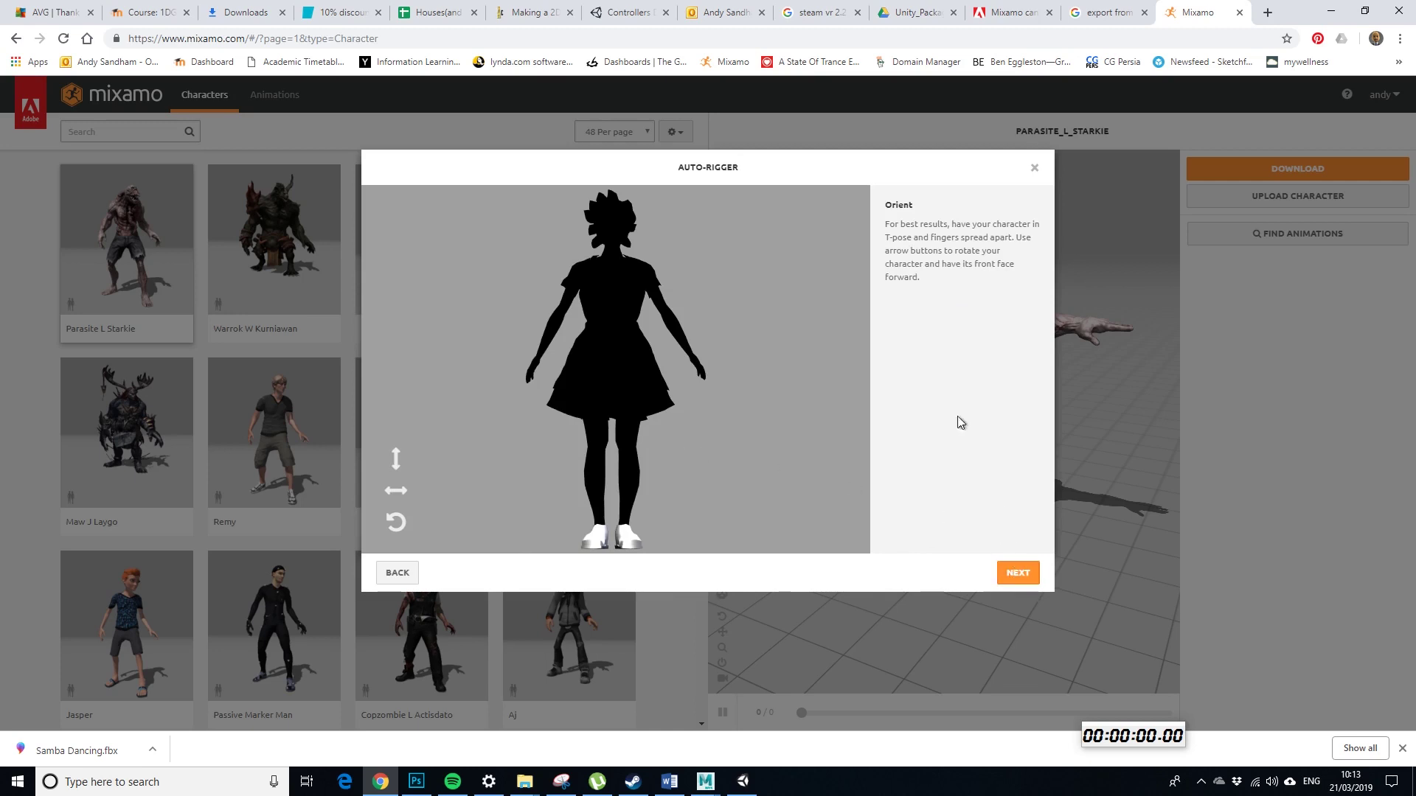
{"action": "left_click", "coordinate": [1016, 575]}
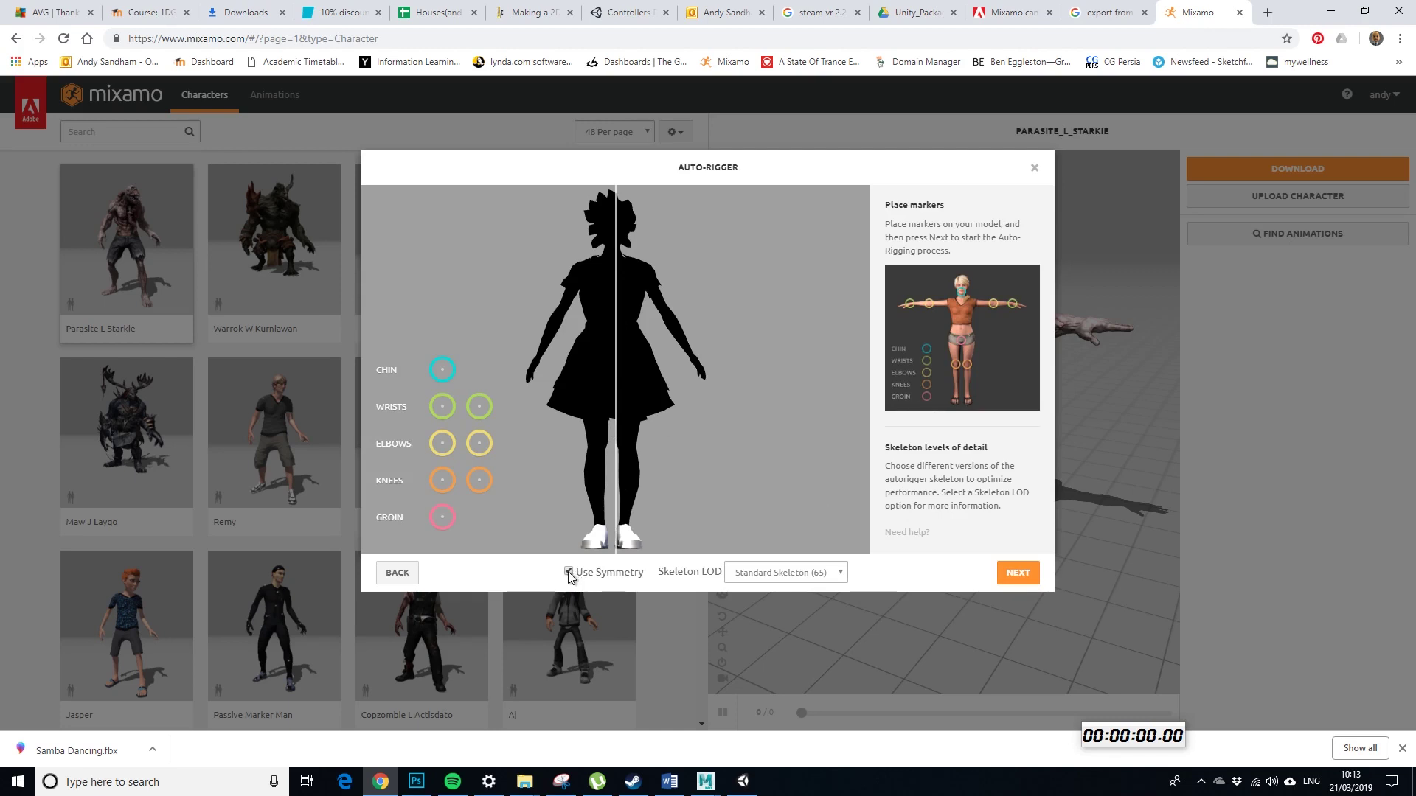
Turn off symmetry and place the chin, wrist, elbow, knee and groin markers on the character's silhouette
{"action": "mouse_move", "coordinate": [441, 370]}
{"action": "left_mouse_down"}
{"action": "mouse_move", "coordinate": [587, 249]}
{"action": "mouse_move", "coordinate": [617, 252]}
{"action": "left_mouse_up"}
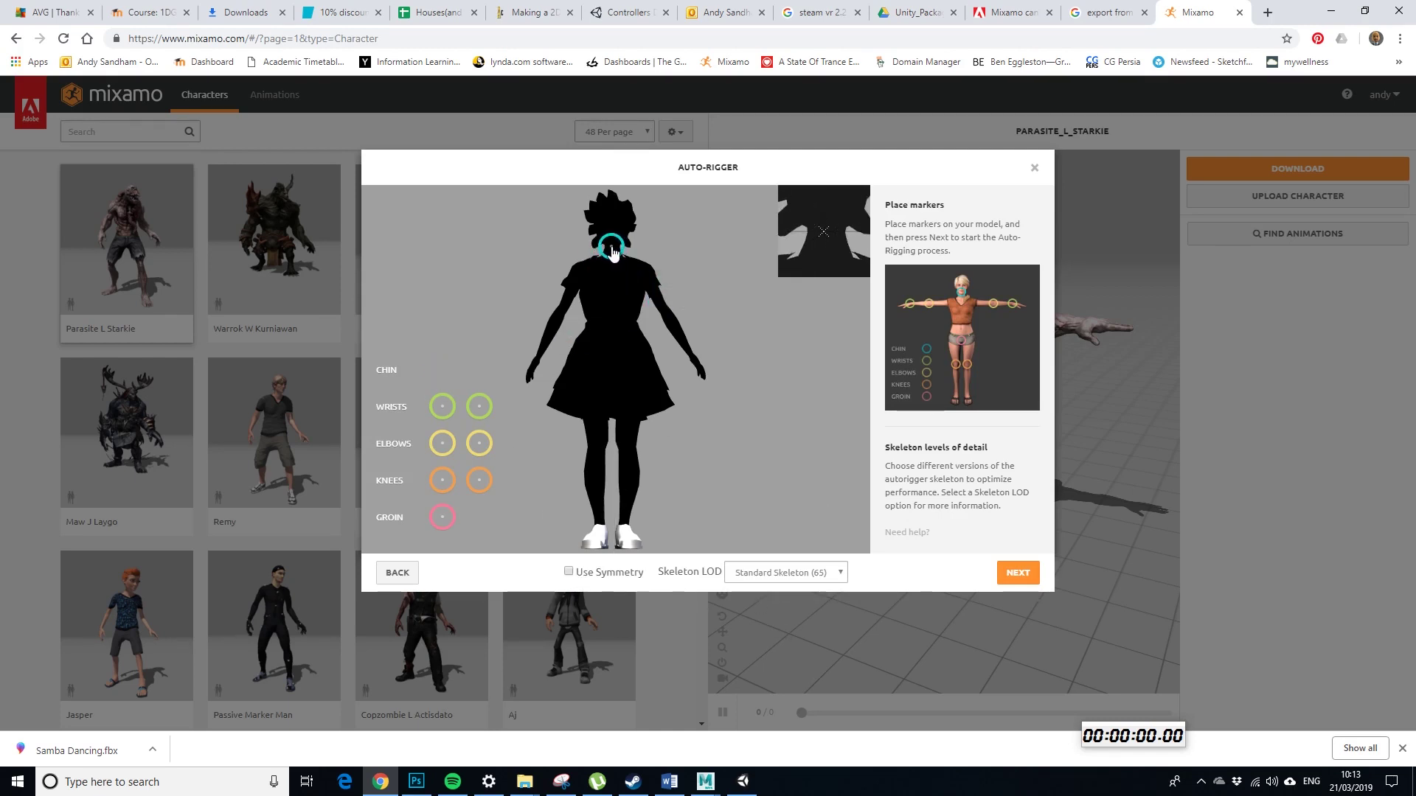
{"action": "left_click_drag", "start_coordinate": [612, 252], "coordinate": [611, 251]}
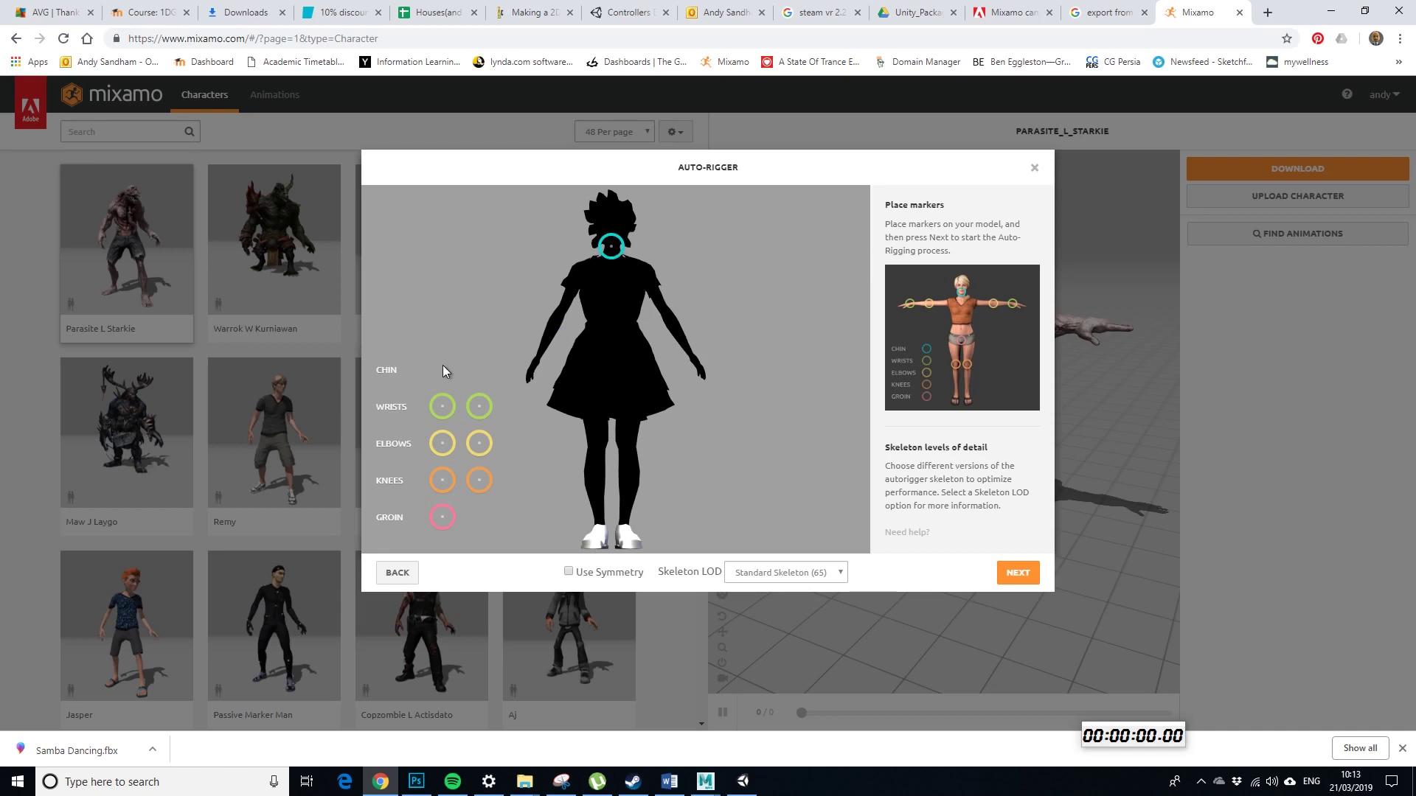
{"action": "mouse_move", "coordinate": [441, 406]}
{"action": "left_mouse_down"}
{"action": "mouse_move", "coordinate": [519, 401]}
{"action": "mouse_move", "coordinate": [540, 360]}
{"action": "mouse_move", "coordinate": [646, 387]}
{"action": "mouse_move", "coordinate": [692, 359]}
{"action": "left_mouse_up"}
{"action": "mouse_move", "coordinate": [442, 443]}
{"action": "left_mouse_down"}
{"action": "mouse_move", "coordinate": [555, 361]}
{"action": "mouse_move", "coordinate": [558, 321]}
{"action": "left_mouse_up"}
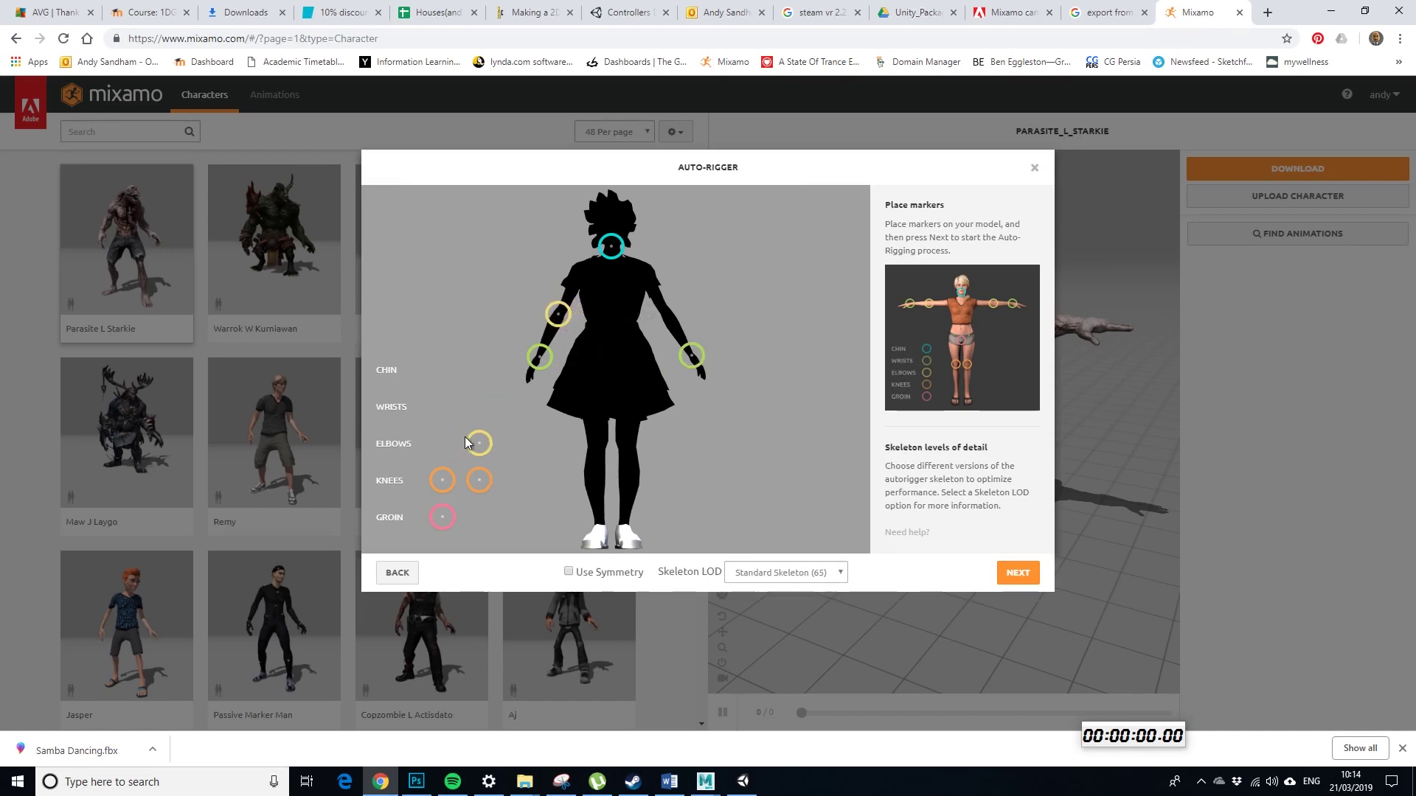
{"action": "mouse_move", "coordinate": [468, 443]}
{"action": "left_mouse_down"}
{"action": "mouse_move", "coordinate": [634, 350]}
{"action": "mouse_move", "coordinate": [664, 317]}
{"action": "left_mouse_up"}
{"action": "mouse_move", "coordinate": [442, 480]}
{"action": "left_mouse_down"}
{"action": "mouse_move", "coordinate": [596, 478]}
{"action": "mouse_move", "coordinate": [596, 458]}
{"action": "mouse_move", "coordinate": [631, 457]}
{"action": "left_mouse_up"}
{"action": "mouse_move", "coordinate": [442, 517]}
{"action": "left_mouse_down"}
{"action": "mouse_move", "coordinate": [521, 490]}
{"action": "mouse_move", "coordinate": [609, 393]}
{"action": "left_mouse_up"}
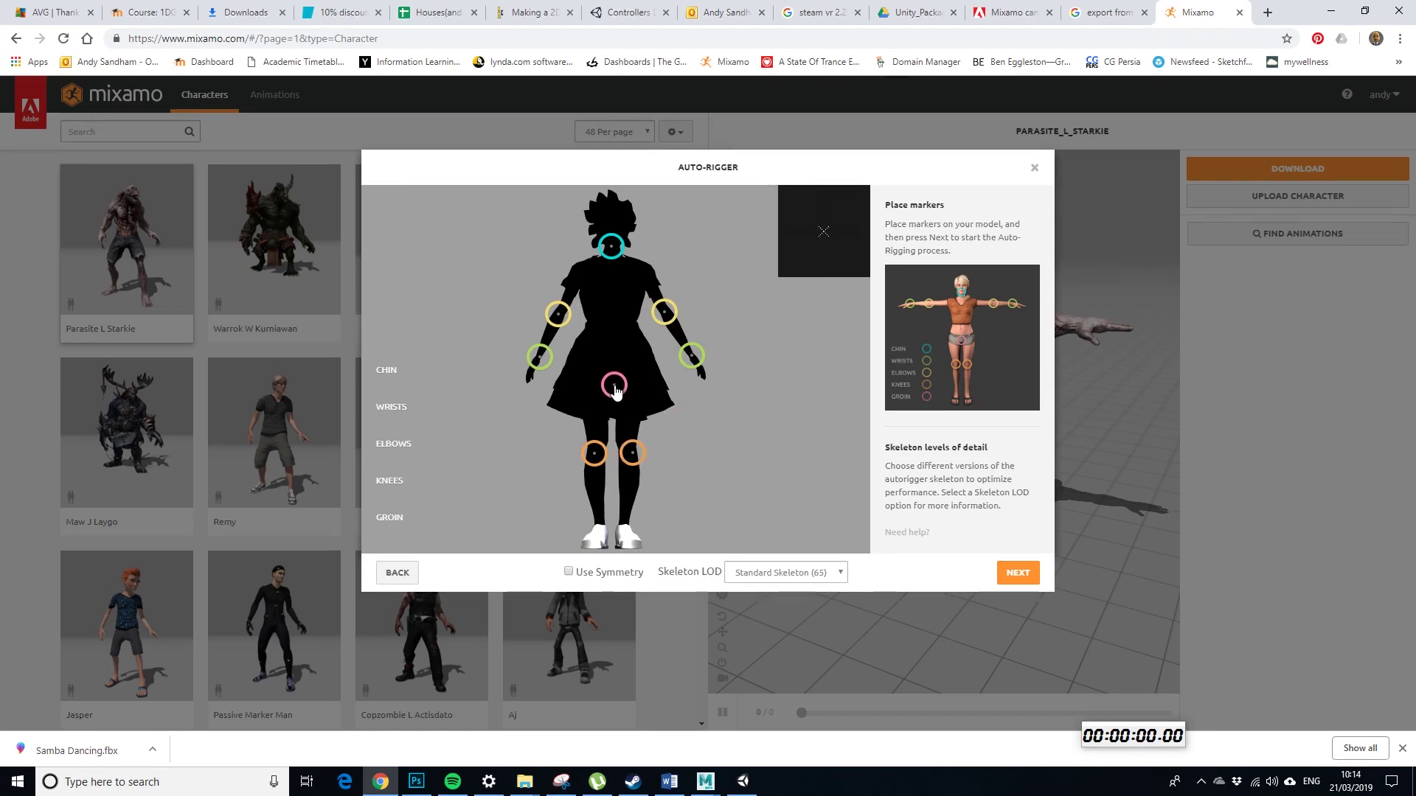
{"action": "left_click_drag", "start_coordinate": [609, 392], "coordinate": [612, 387]}
Run the auto-rigging with the Standard Skeleton (65) and accept the rigged model as the current character
{"action": "left_click", "coordinate": [1018, 573]}
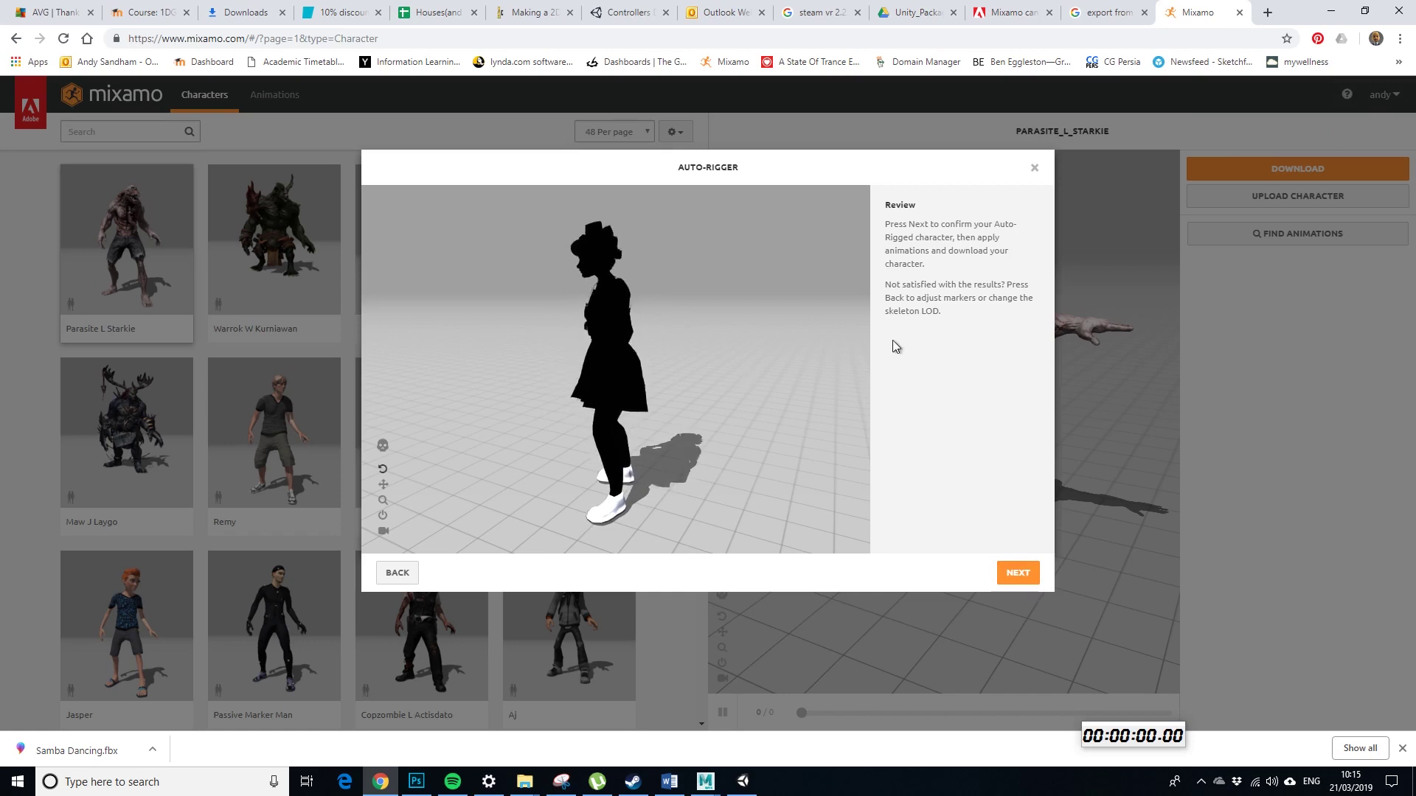
{"action": "left_click", "coordinate": [1021, 575]}
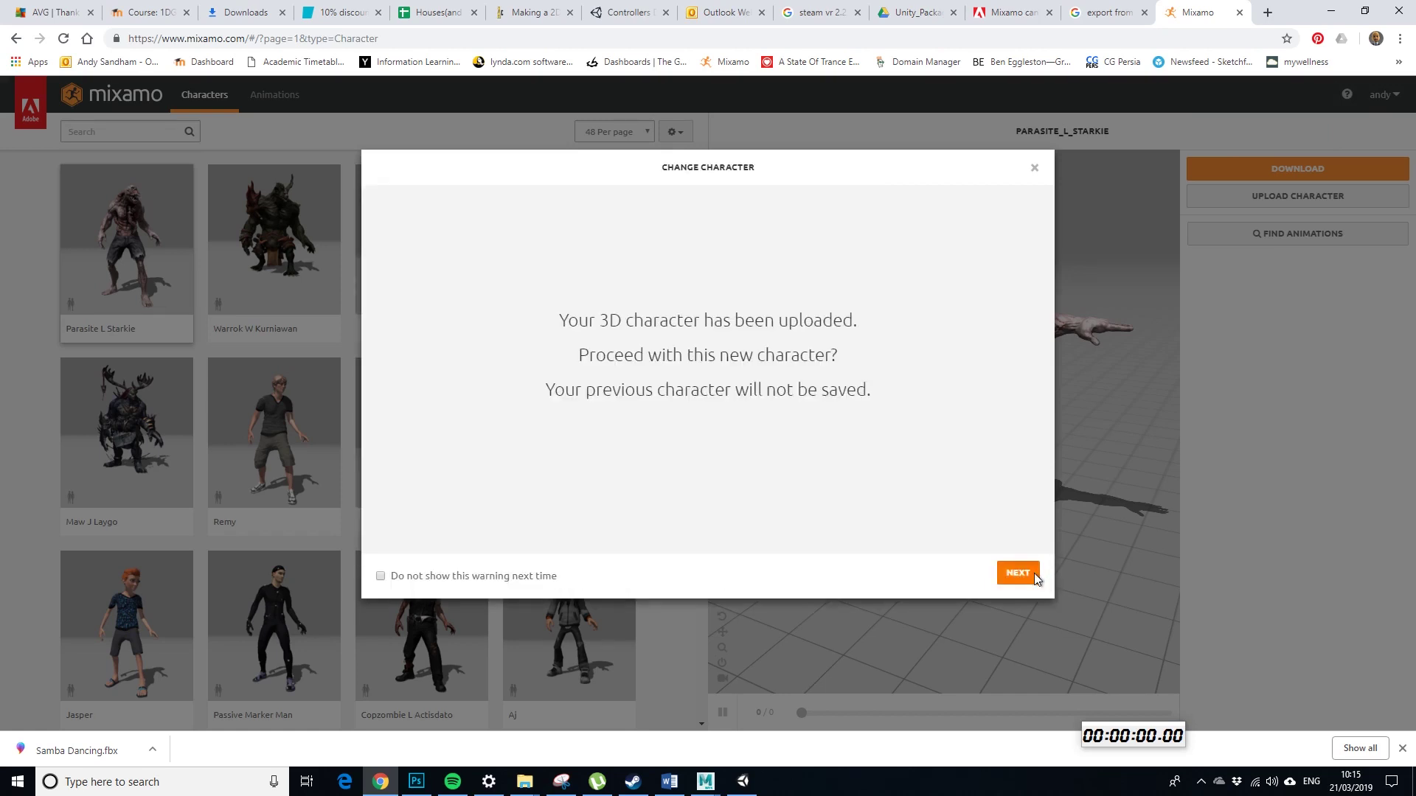
{"action": "left_click", "coordinate": [1035, 577]}
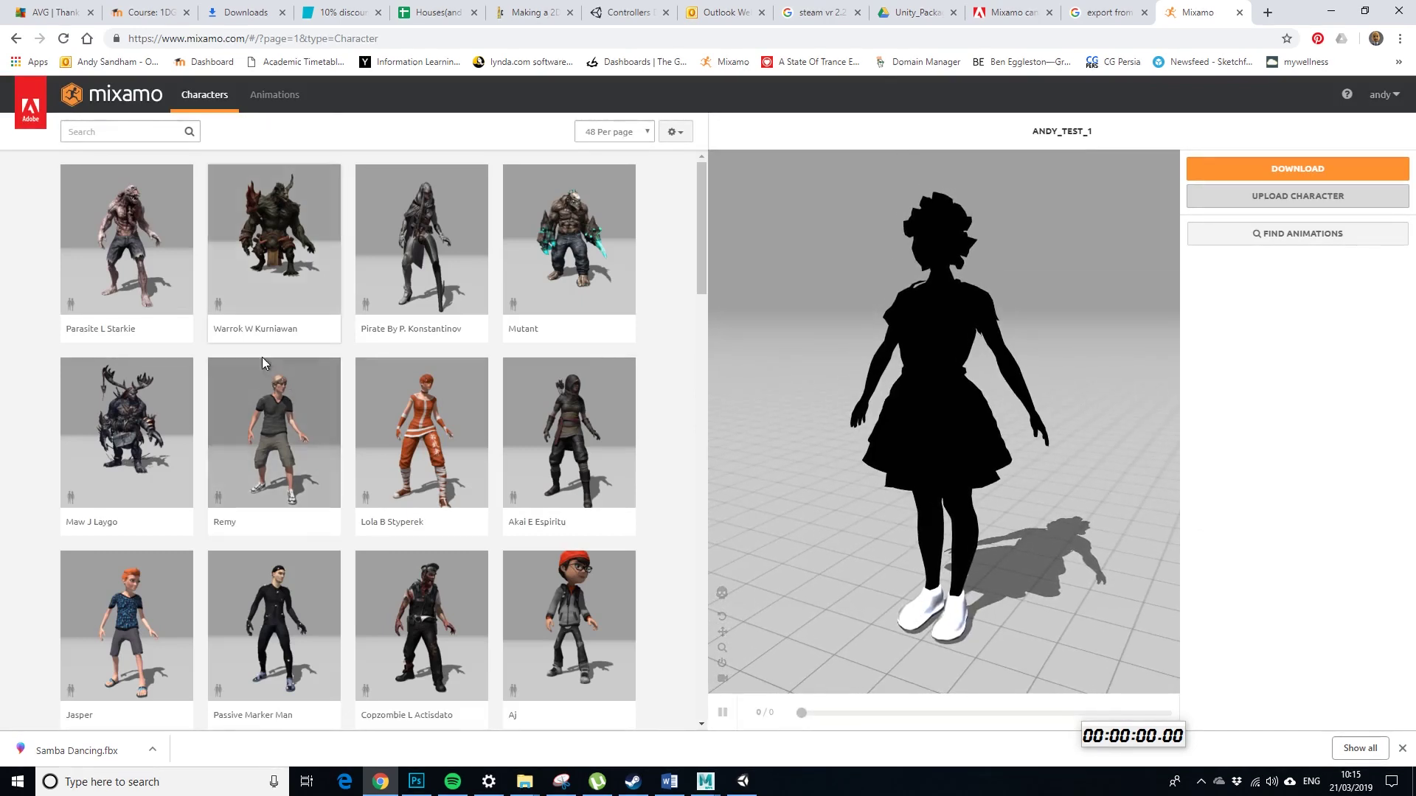
Apply the red-figure Samba Dancing animation to the character and download it as FBX with skin, 30 frames per second and no keyframe reduction
{"action": "left_click", "coordinate": [280, 95]}
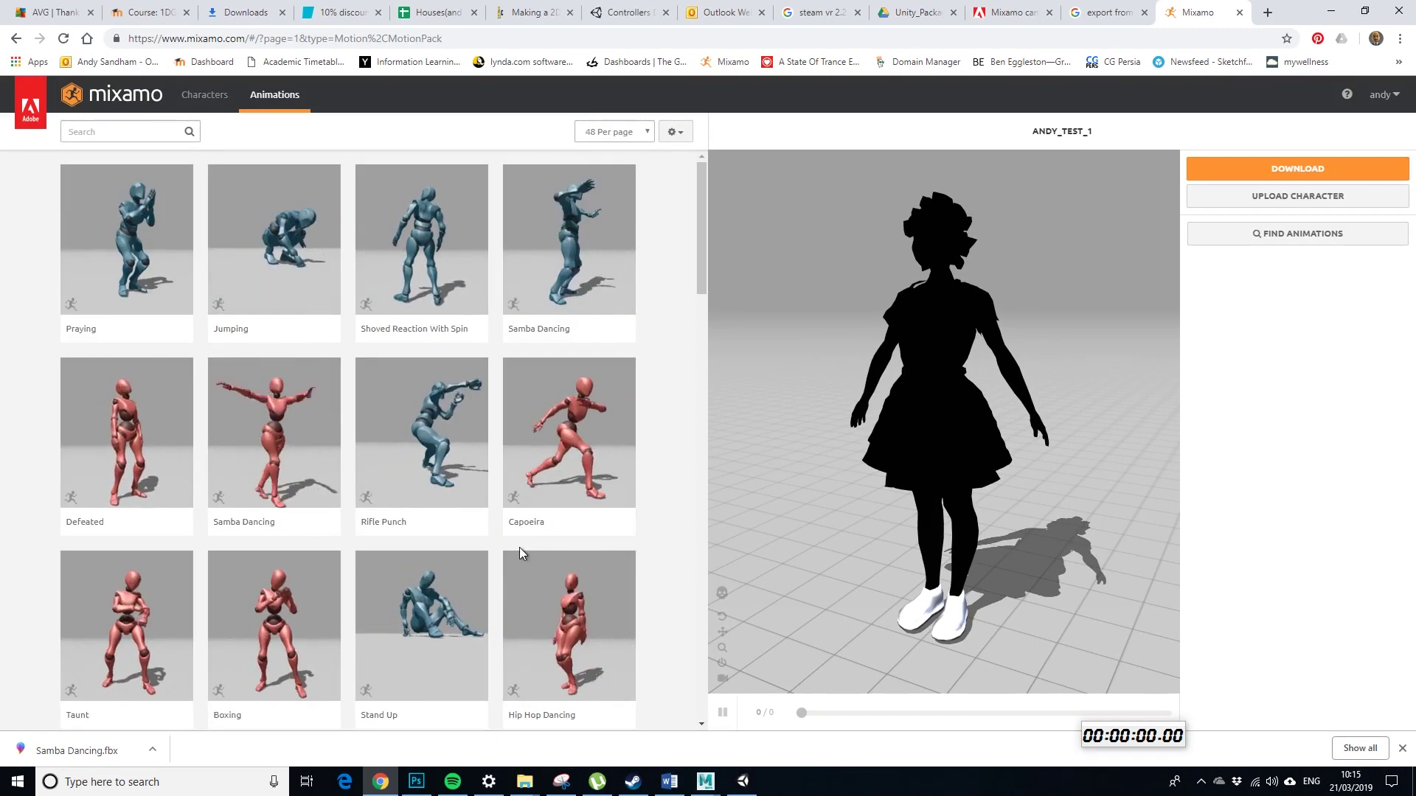
{"action": "scroll", "coordinate": [502, 531], "scroll_direction": "down", "scroll_amount": 1}
{"action": "scroll", "coordinate": [493, 525], "scroll_direction": "up", "scroll_amount": 1}
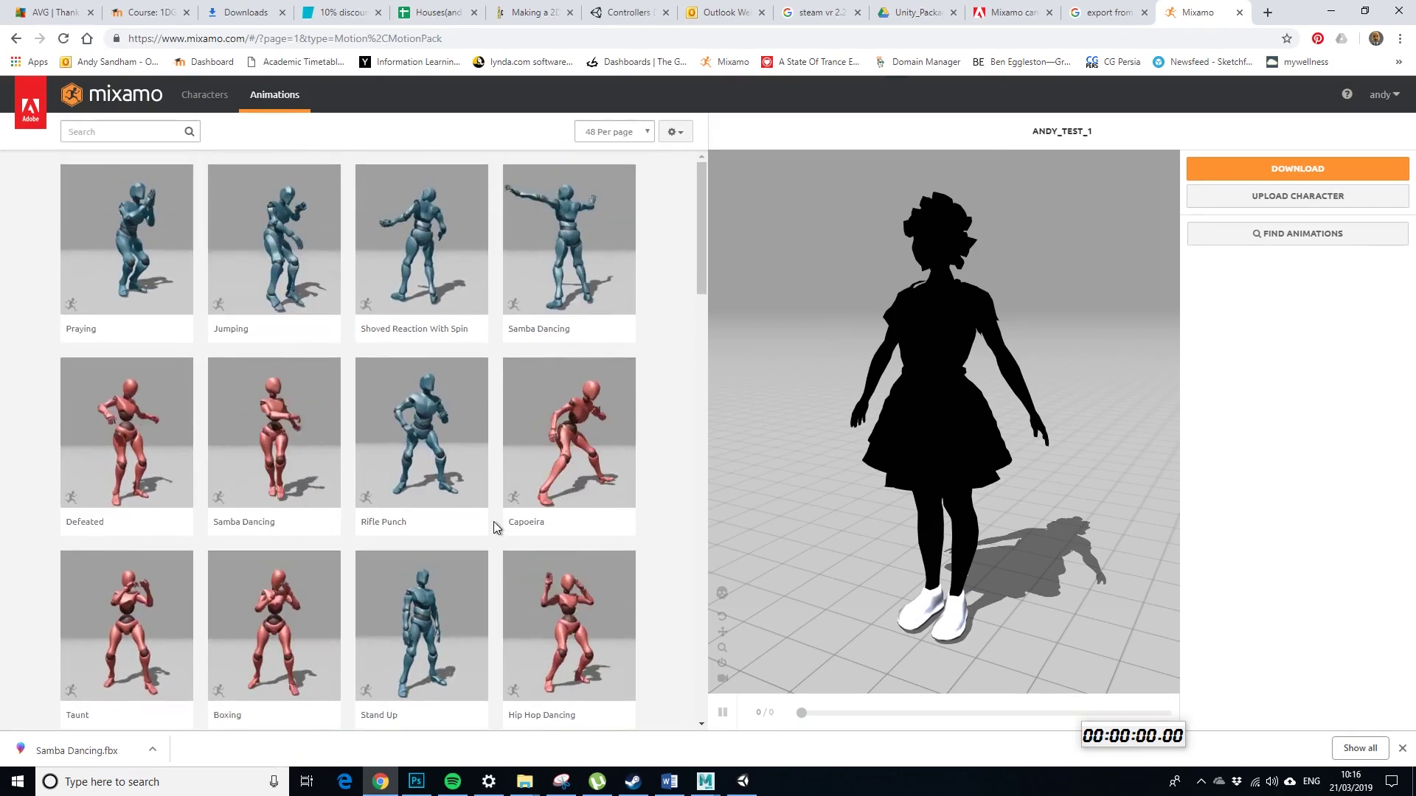
{"action": "left_click", "coordinate": [277, 482]}
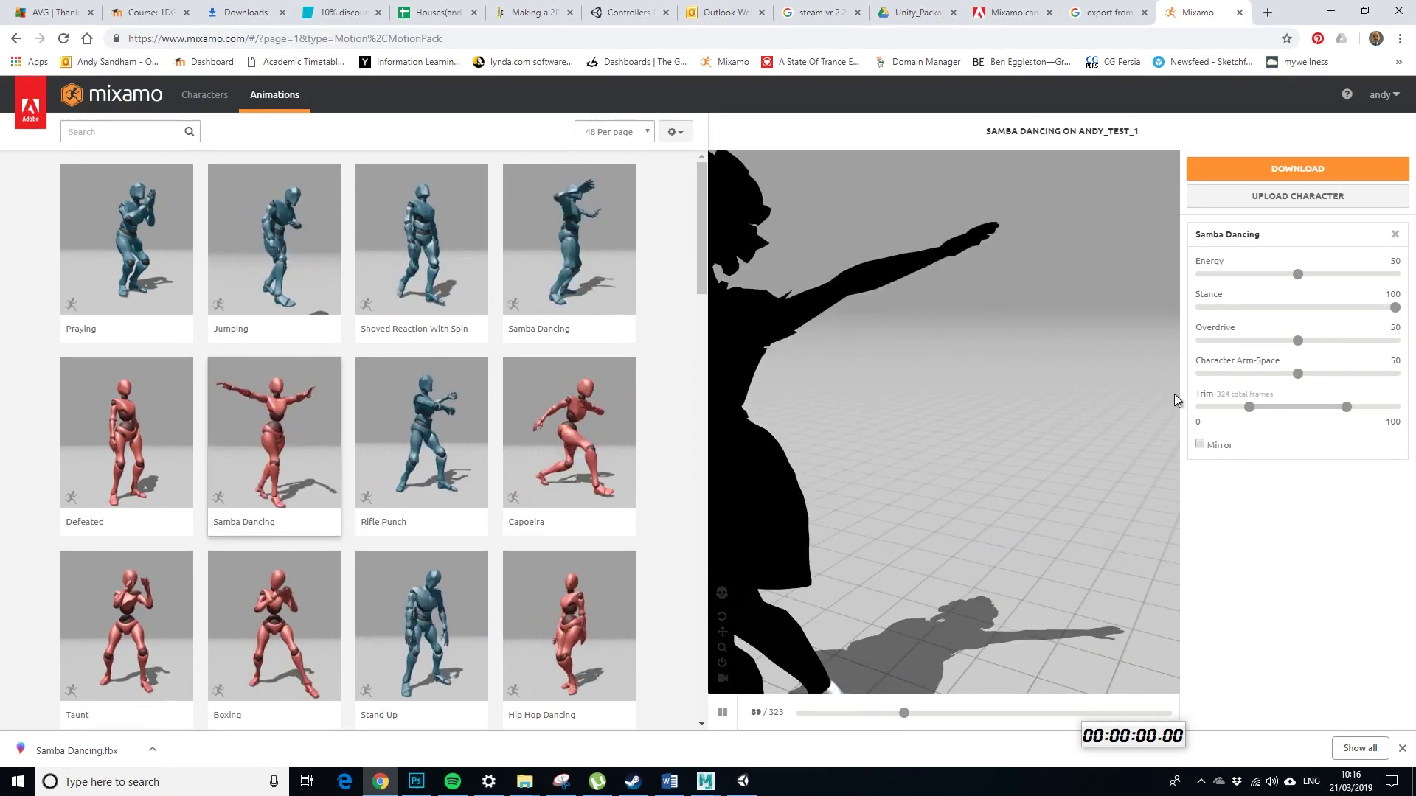
{"action": "left_click", "coordinate": [1292, 171]}
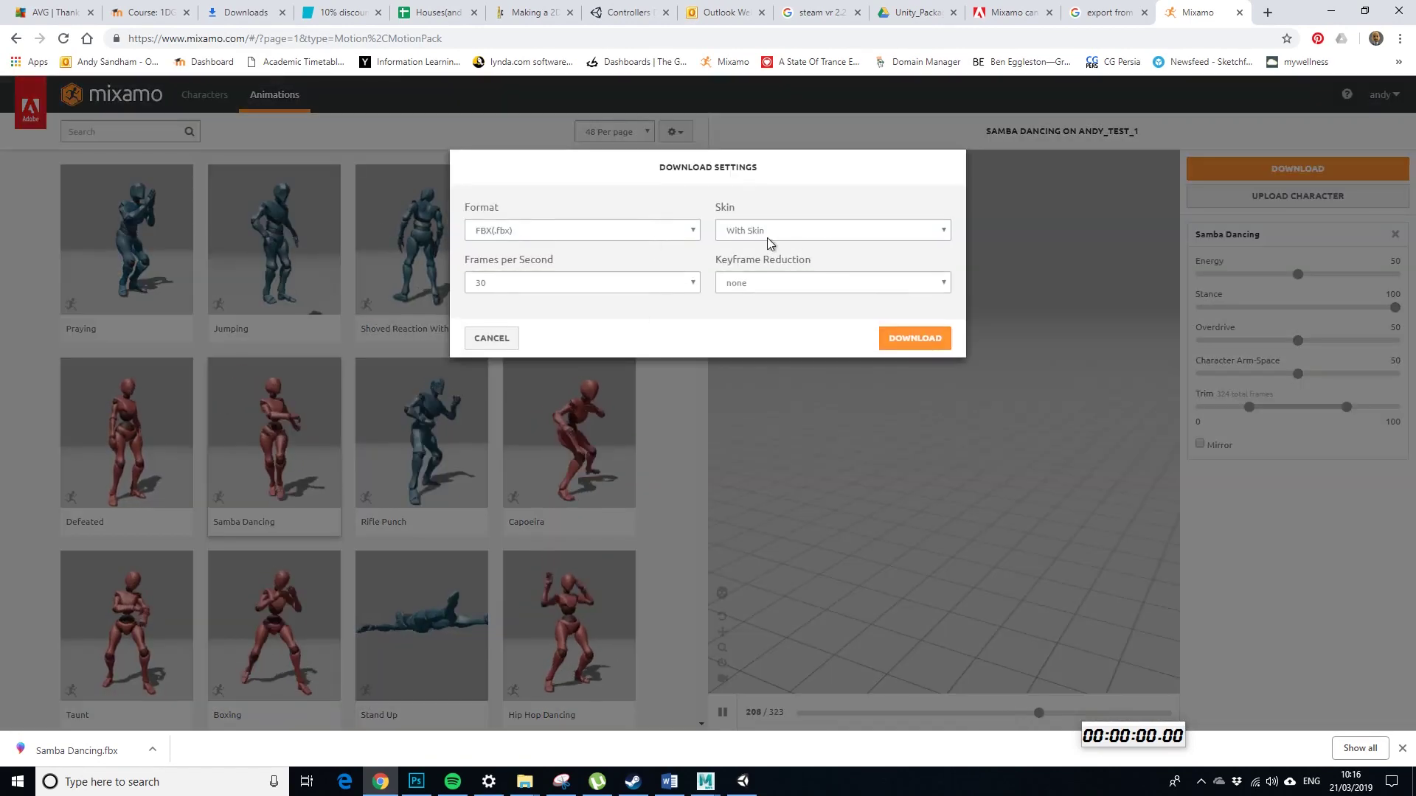
{"action": "left_click", "coordinate": [918, 339]}
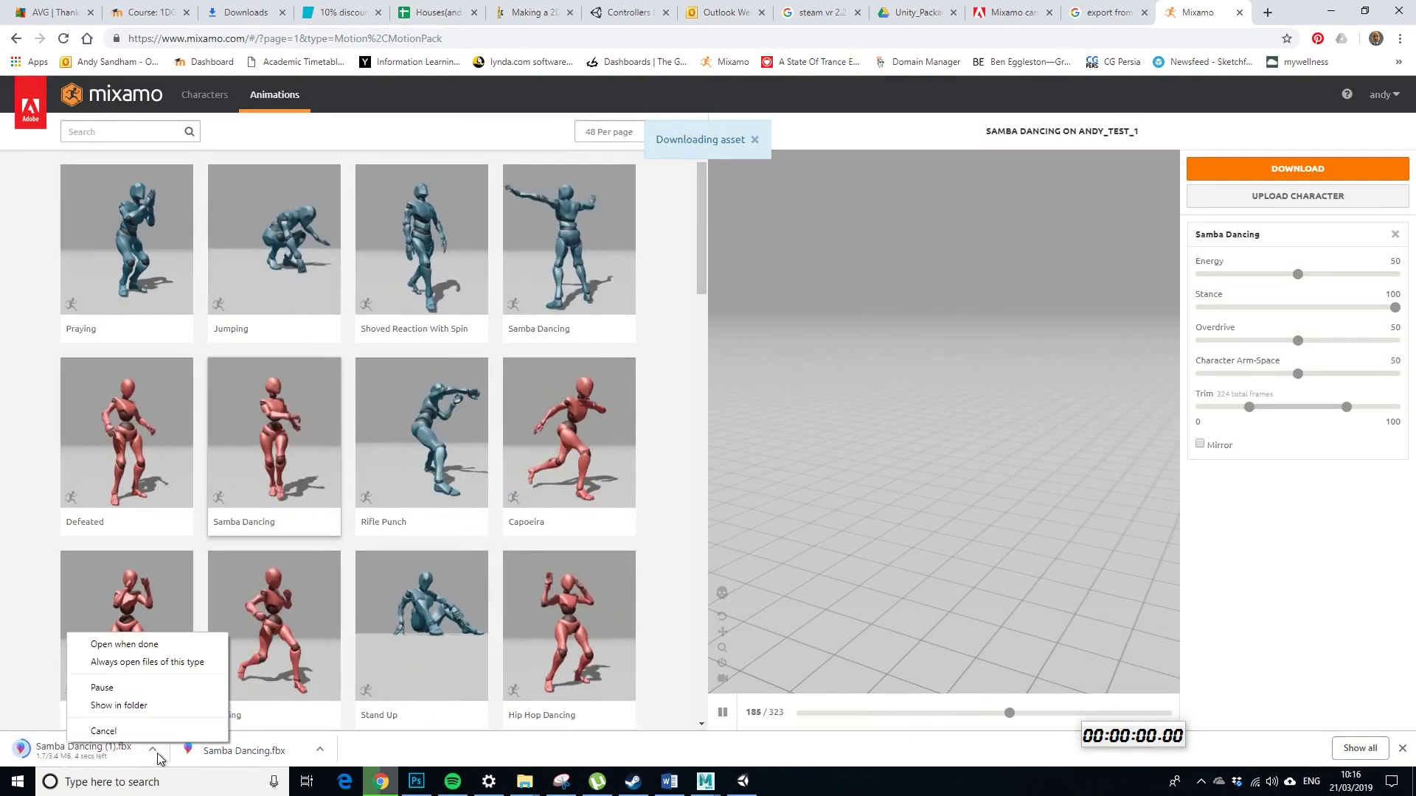
Locate the downloaded Samba Dancing (1).fbx and paste a copy of it into the ANDY_TEST_1 folder
{"action": "left_click", "coordinate": [146, 705]}
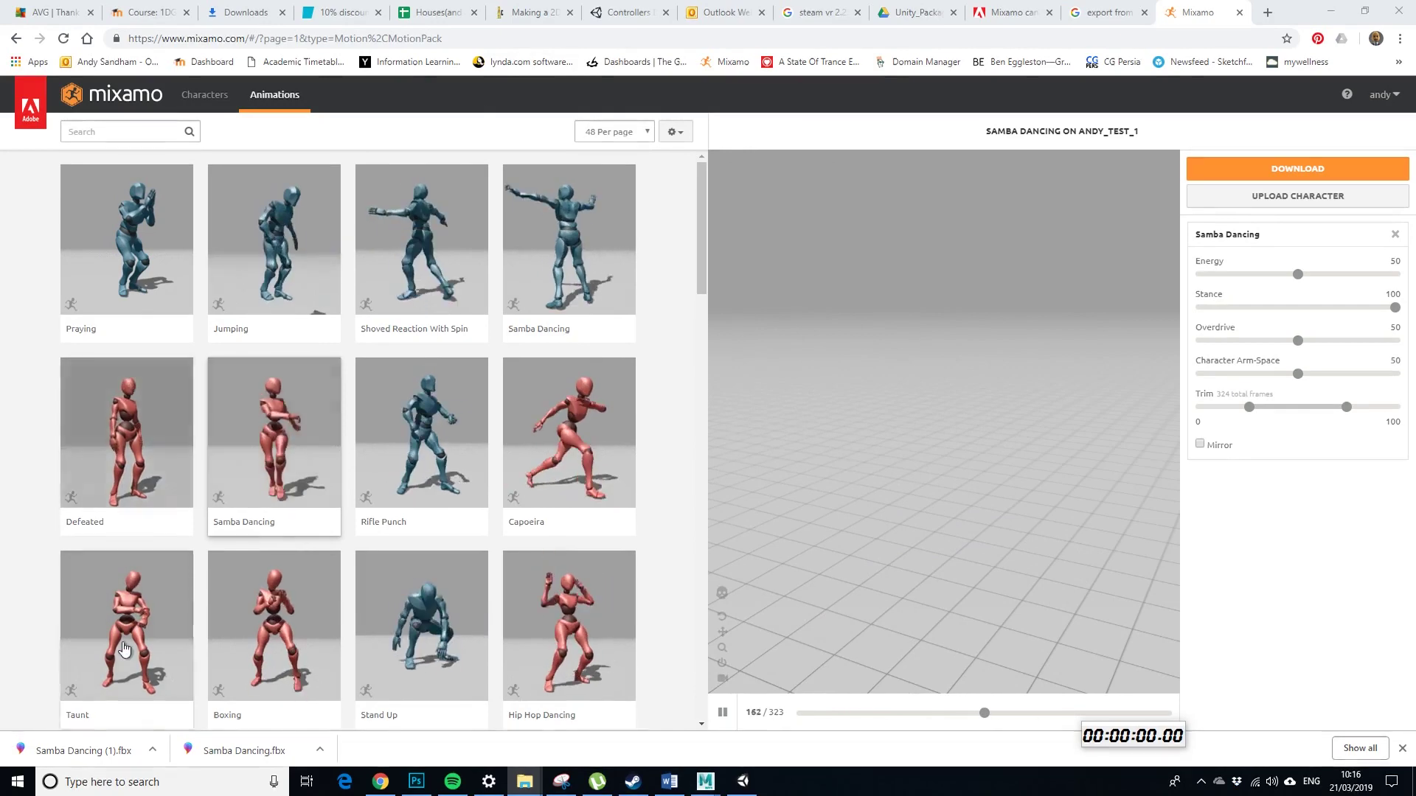
{"action": "left_click", "coordinate": [152, 750]}
{"action": "left_click", "coordinate": [155, 705]}
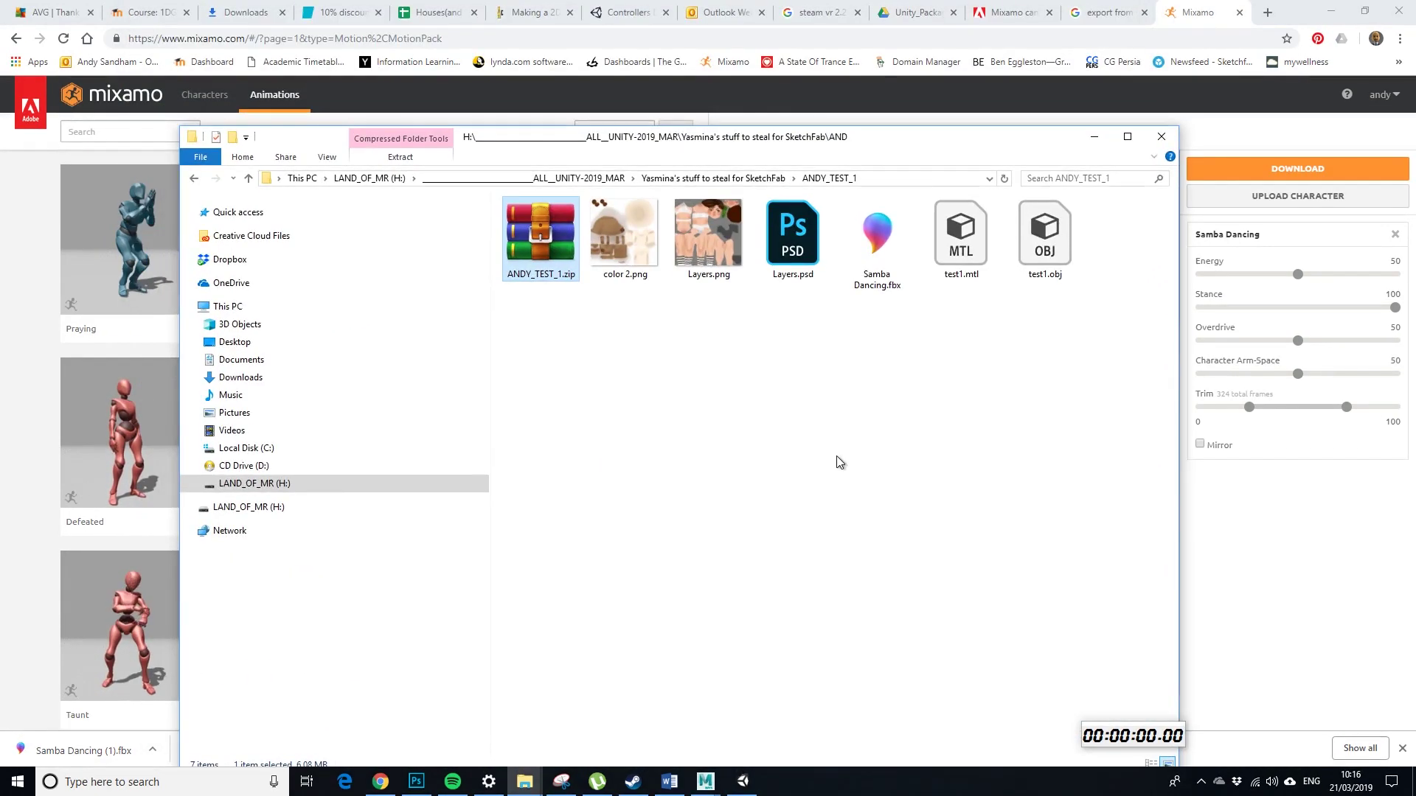
{"action": "right_click", "coordinate": [831, 464]}
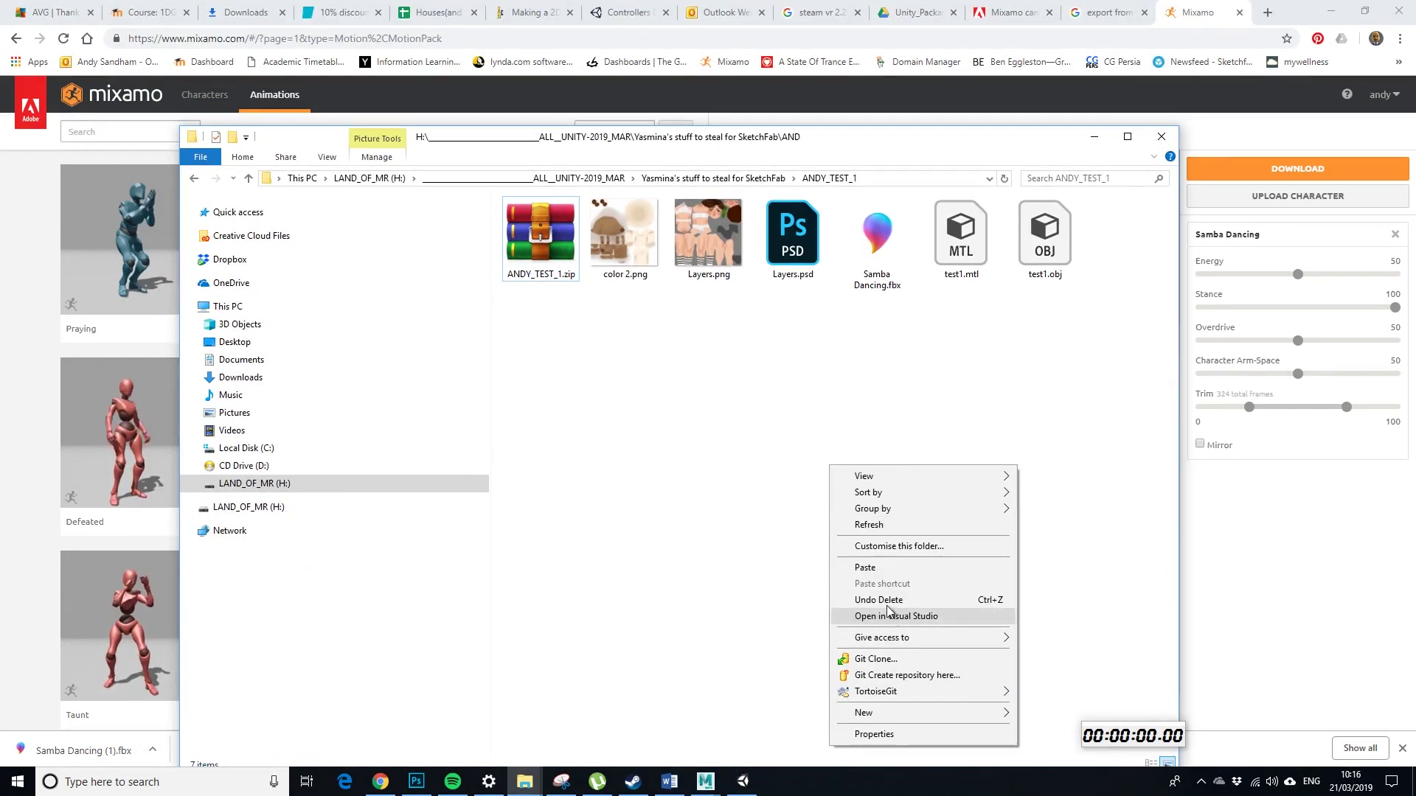
{"action": "left_click", "coordinate": [865, 568]}
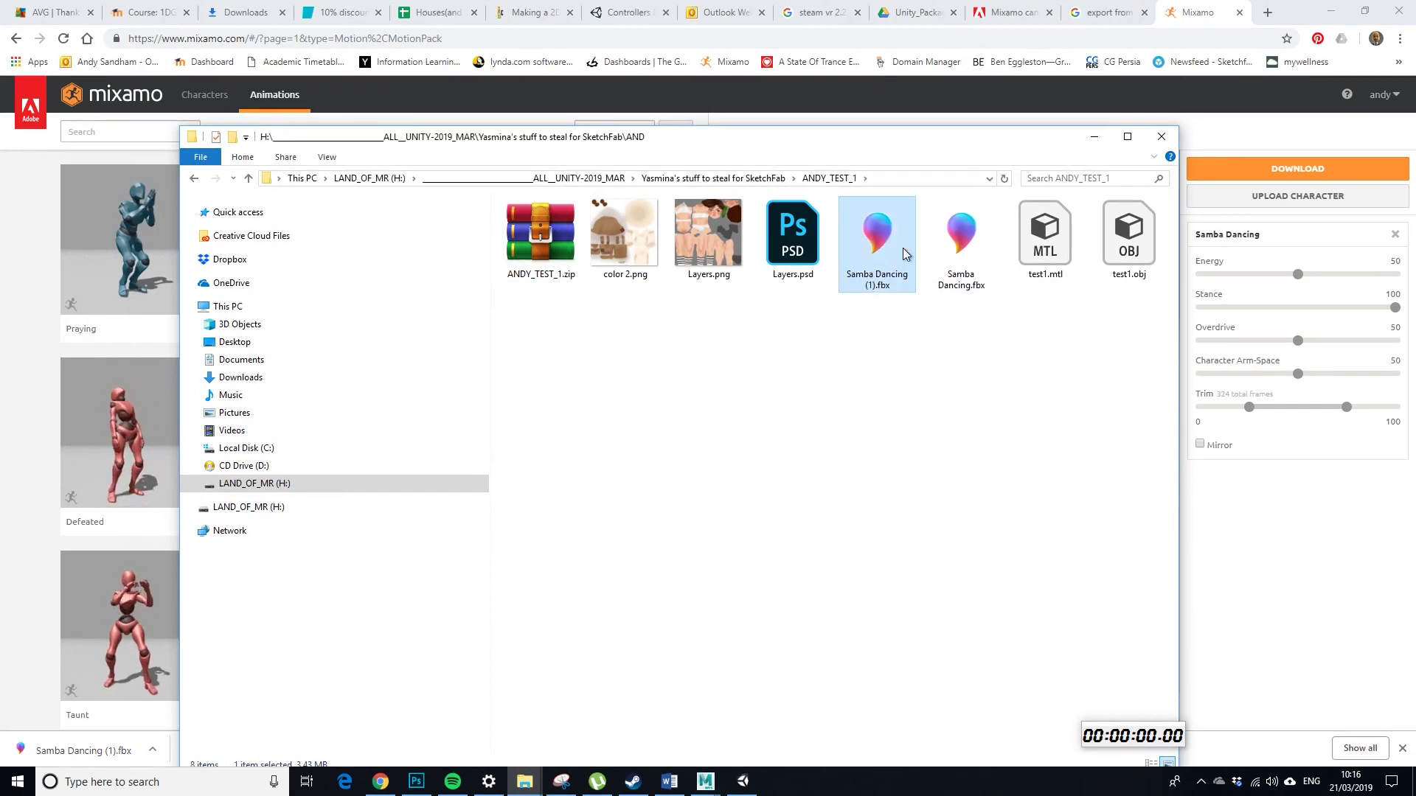
{"action": "left_click_drag", "start_coordinate": [898, 147], "coordinate": [881, 150]}
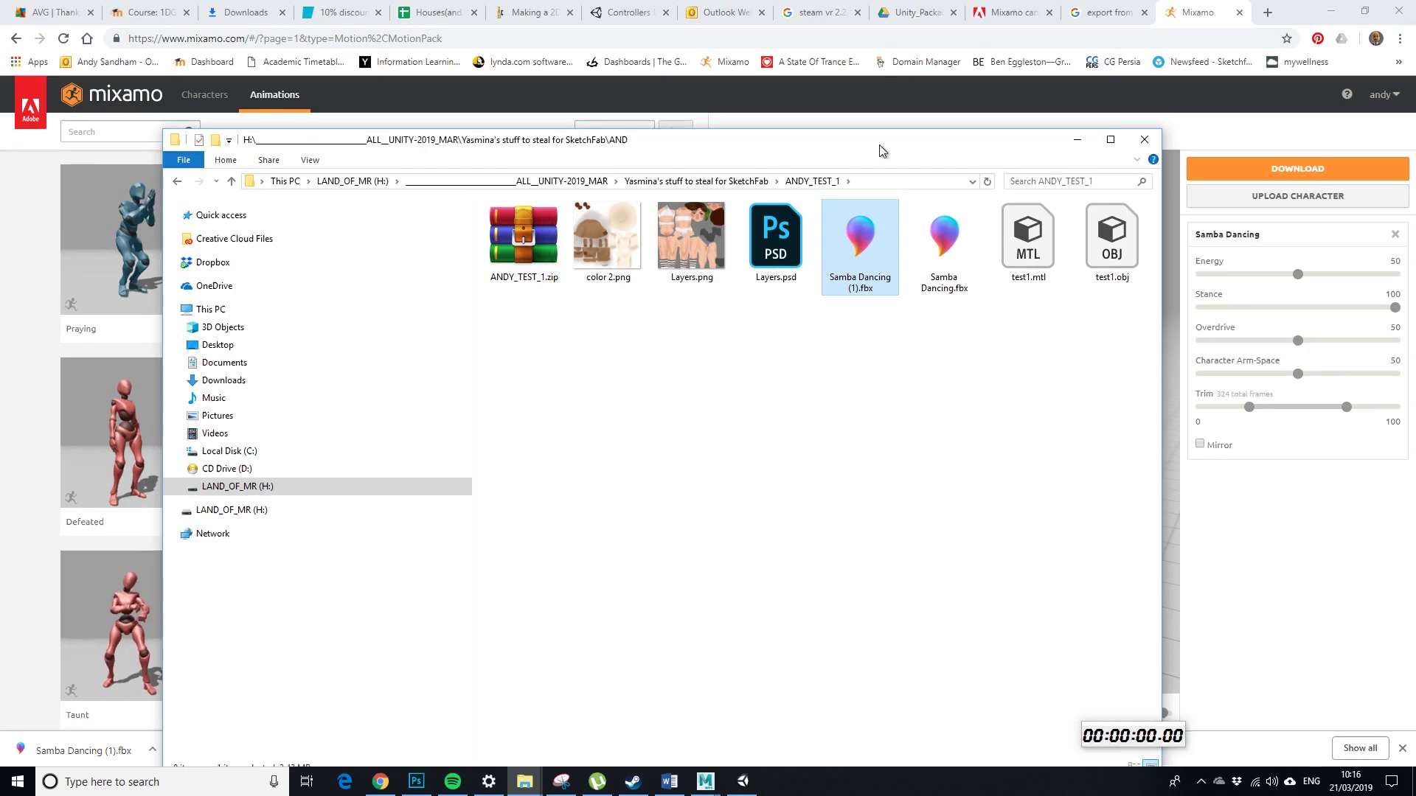
{"action": "left_click", "coordinate": [1076, 140]}
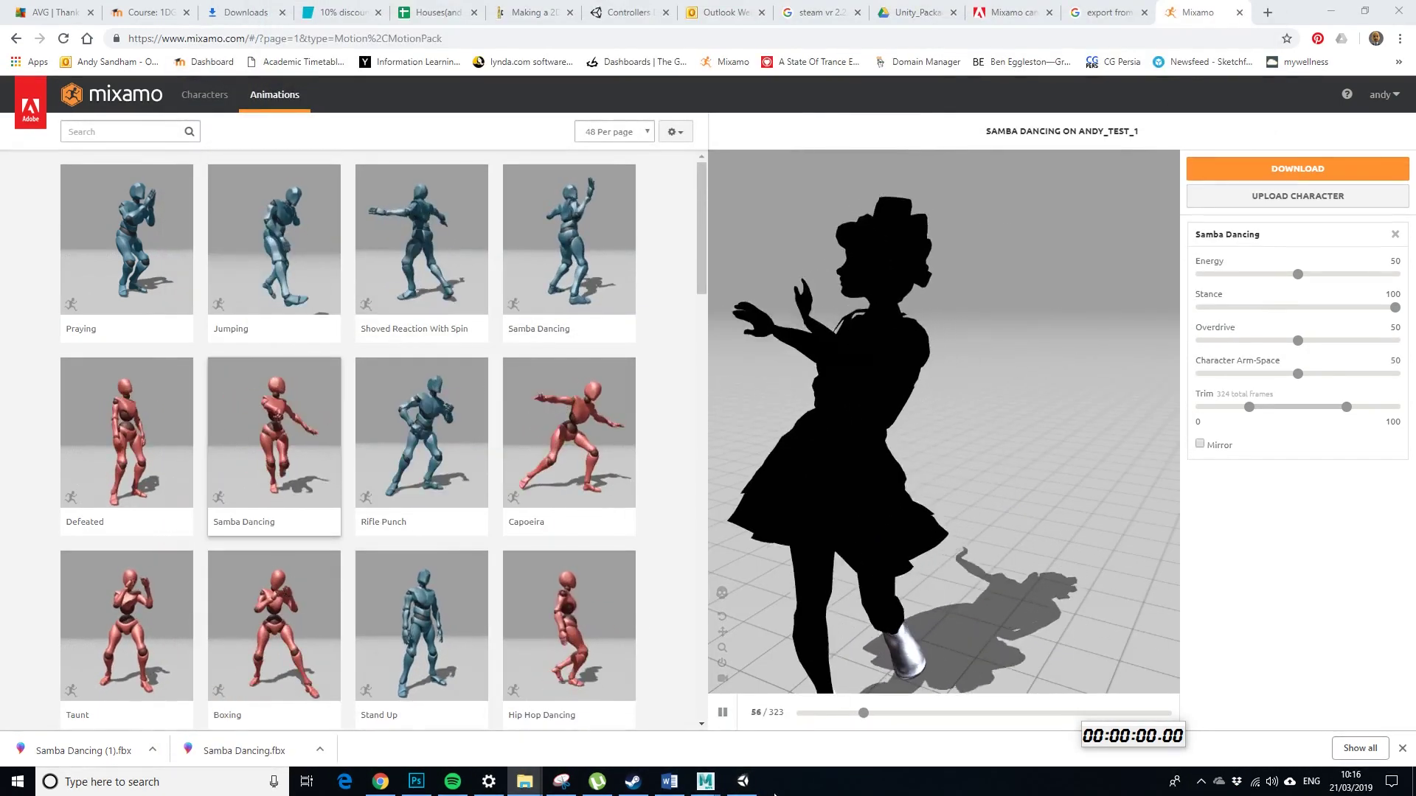
Switch to the Yasmina_Character project in Unity and import Samba Dancing (1).fbx from the ANDY_TEST_1 folder into Assets
{"action": "key", "text": "alt+Tab"}
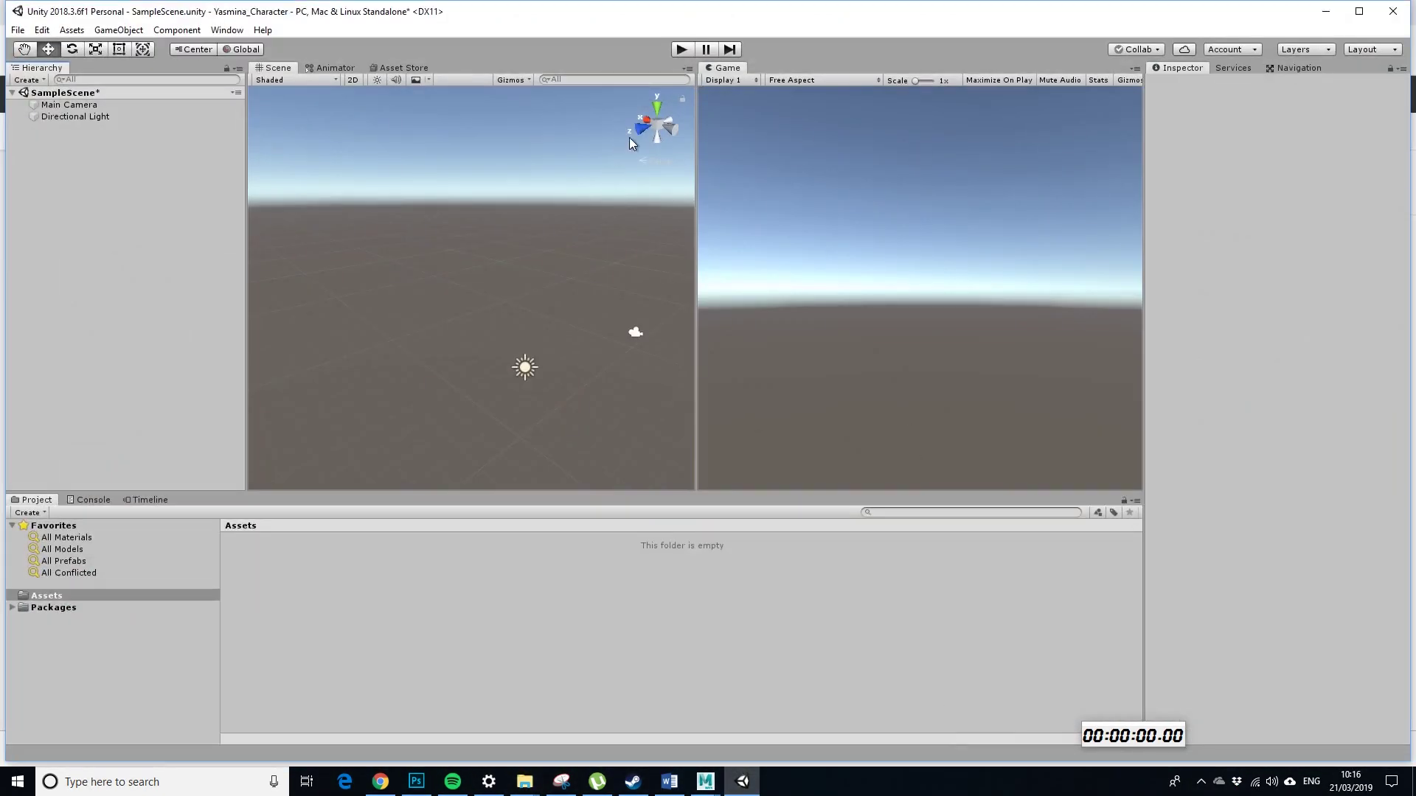
{"action": "key", "text": "alt+Tab"}
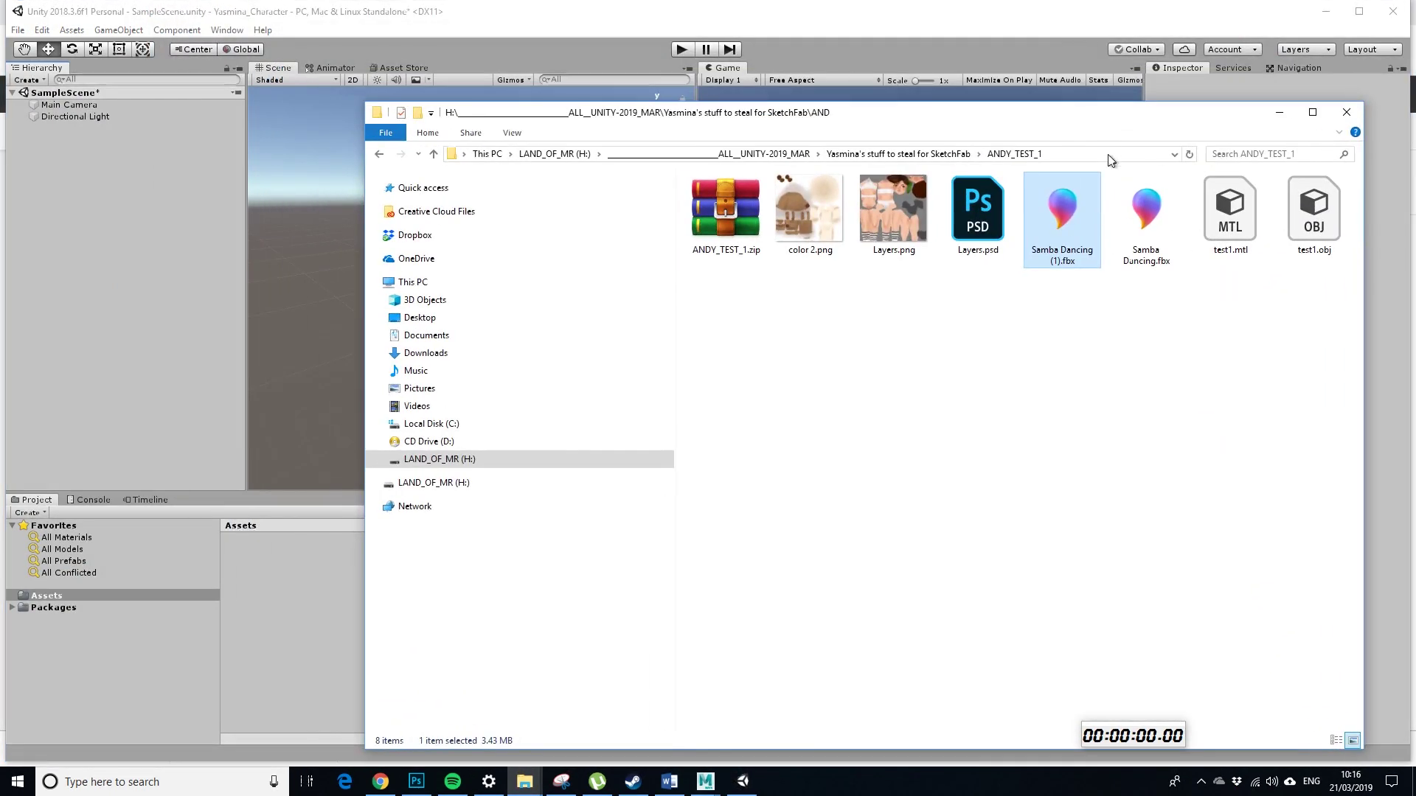
{"action": "left_click_drag", "start_coordinate": [1087, 137], "coordinate": [1173, 139]}
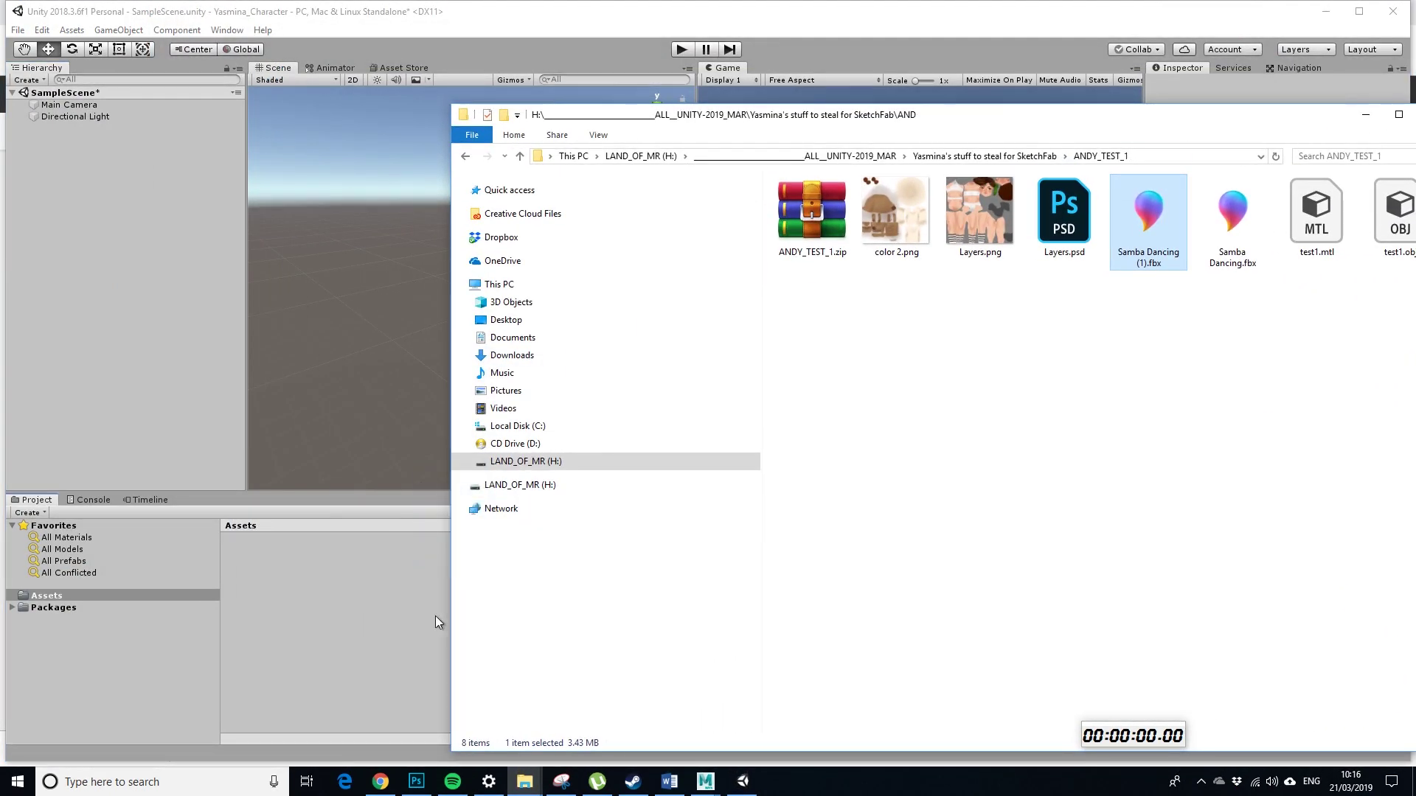
{"action": "left_click_drag", "start_coordinate": [453, 588], "coordinate": [453, 587]}
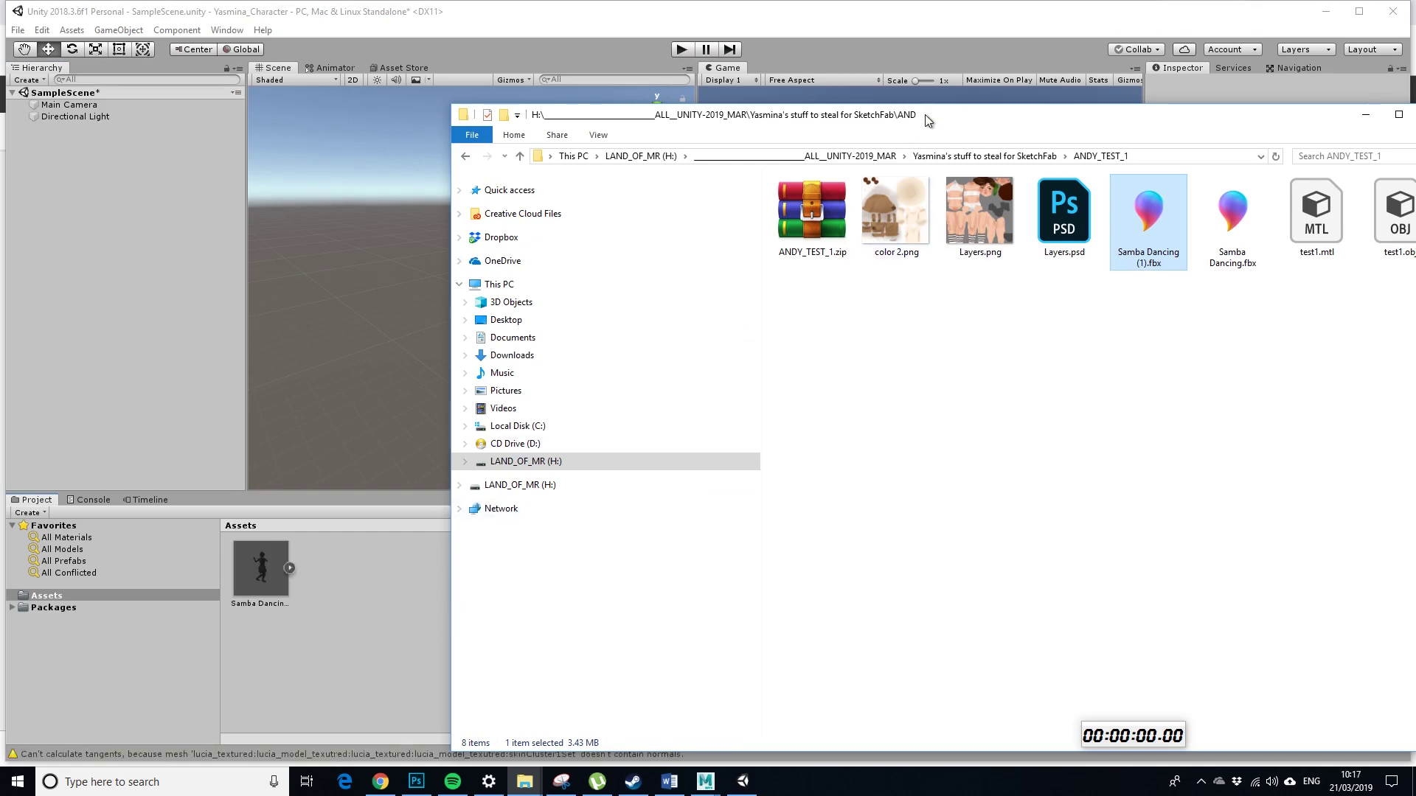
Return to Unity, place the imported Samba Dancing character in the scene and frame it in the Scene view
{"action": "key", "text": "alt+Tab"}
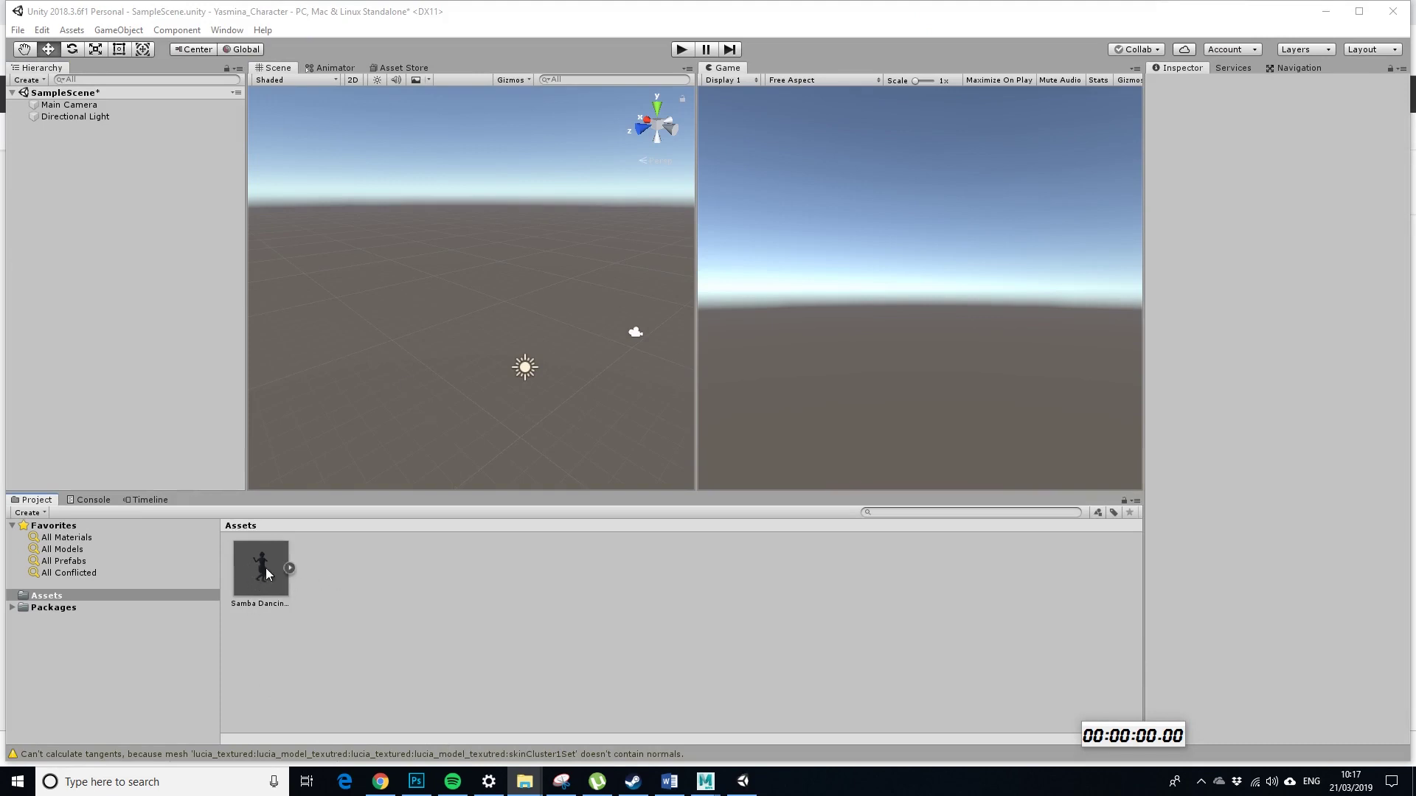
{"action": "left_click_drag", "start_coordinate": [264, 578], "coordinate": [458, 311]}
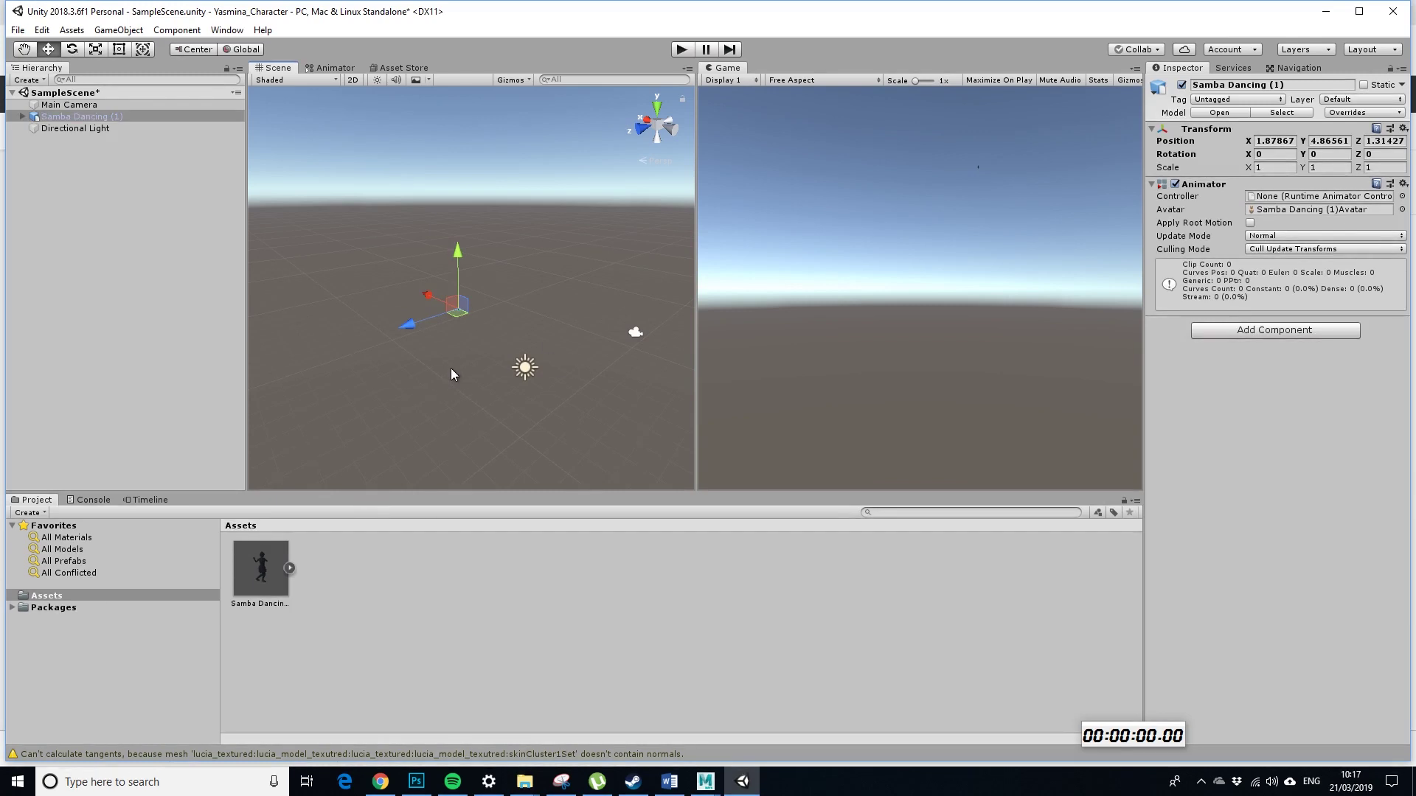
{"action": "key", "text": "f"}
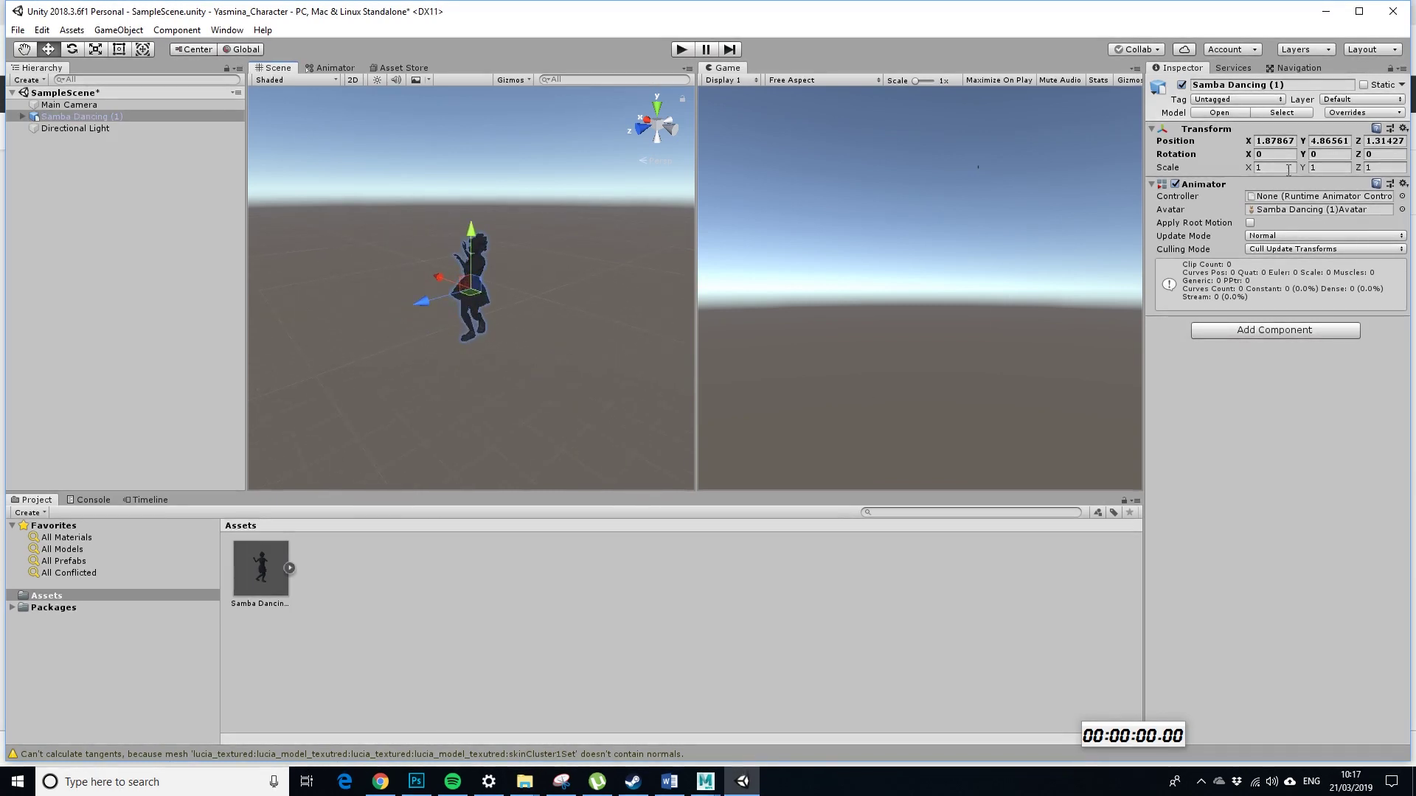
Set the Samba Dancing character's scale to 100 on the X, Y and Z axes
{"action": "type", "text": "100"}
{"action": "left_click", "coordinate": [1331, 167]}
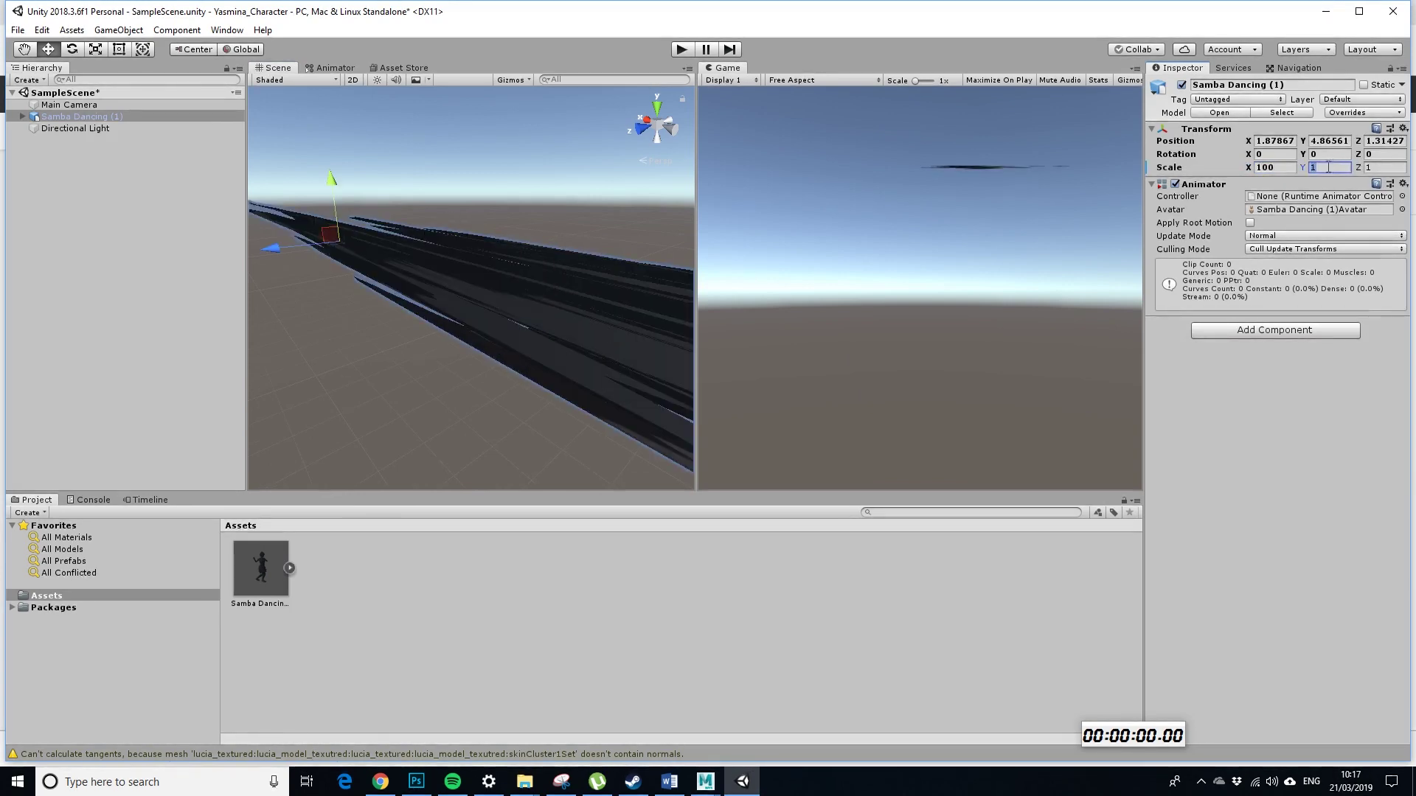
{"action": "type", "text": "100"}
{"action": "left_click", "coordinate": [1374, 167]}
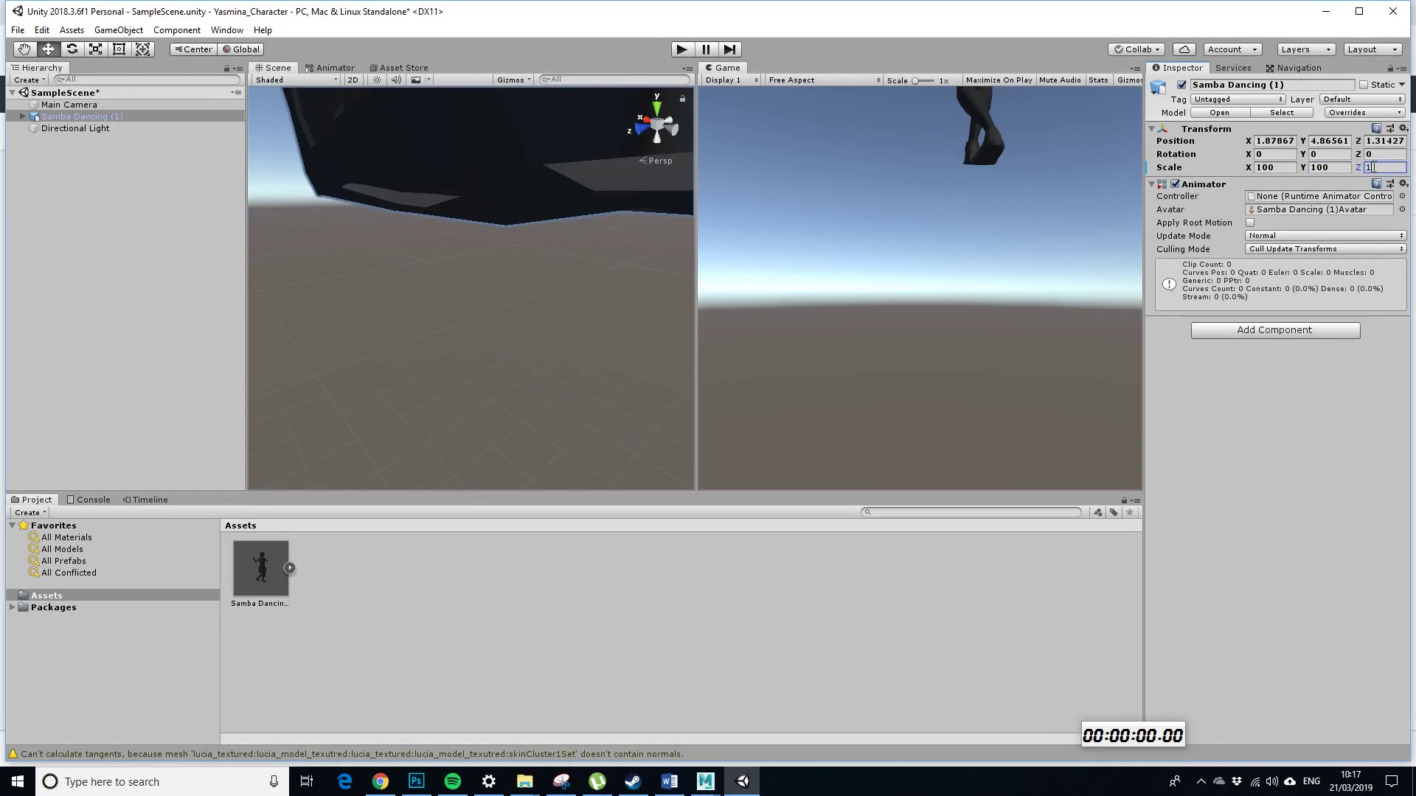
{"action": "type", "text": "100"}
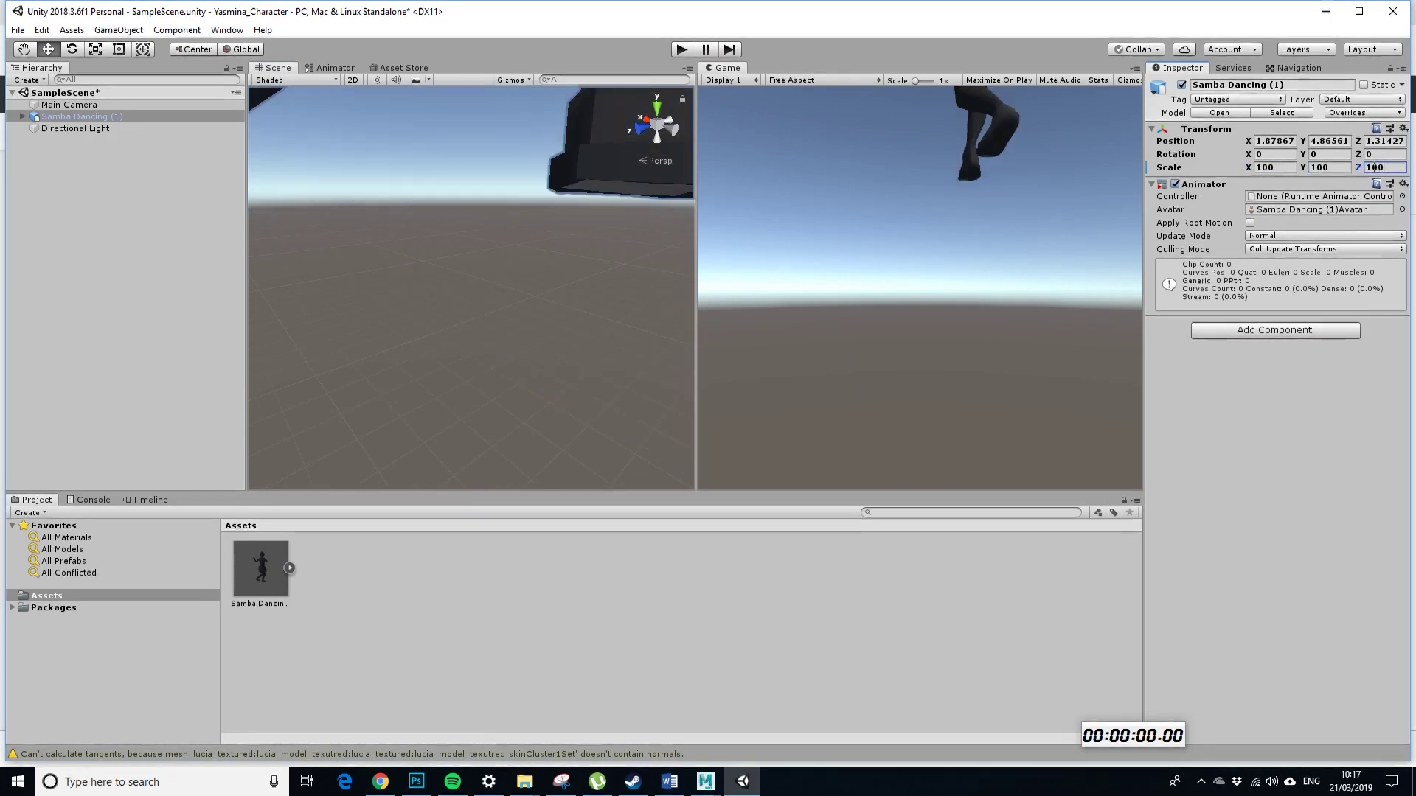
Reset the character's position to the origin, frame it in the Scene view and test-play the scene
{"action": "left_click", "coordinate": [1403, 129]}
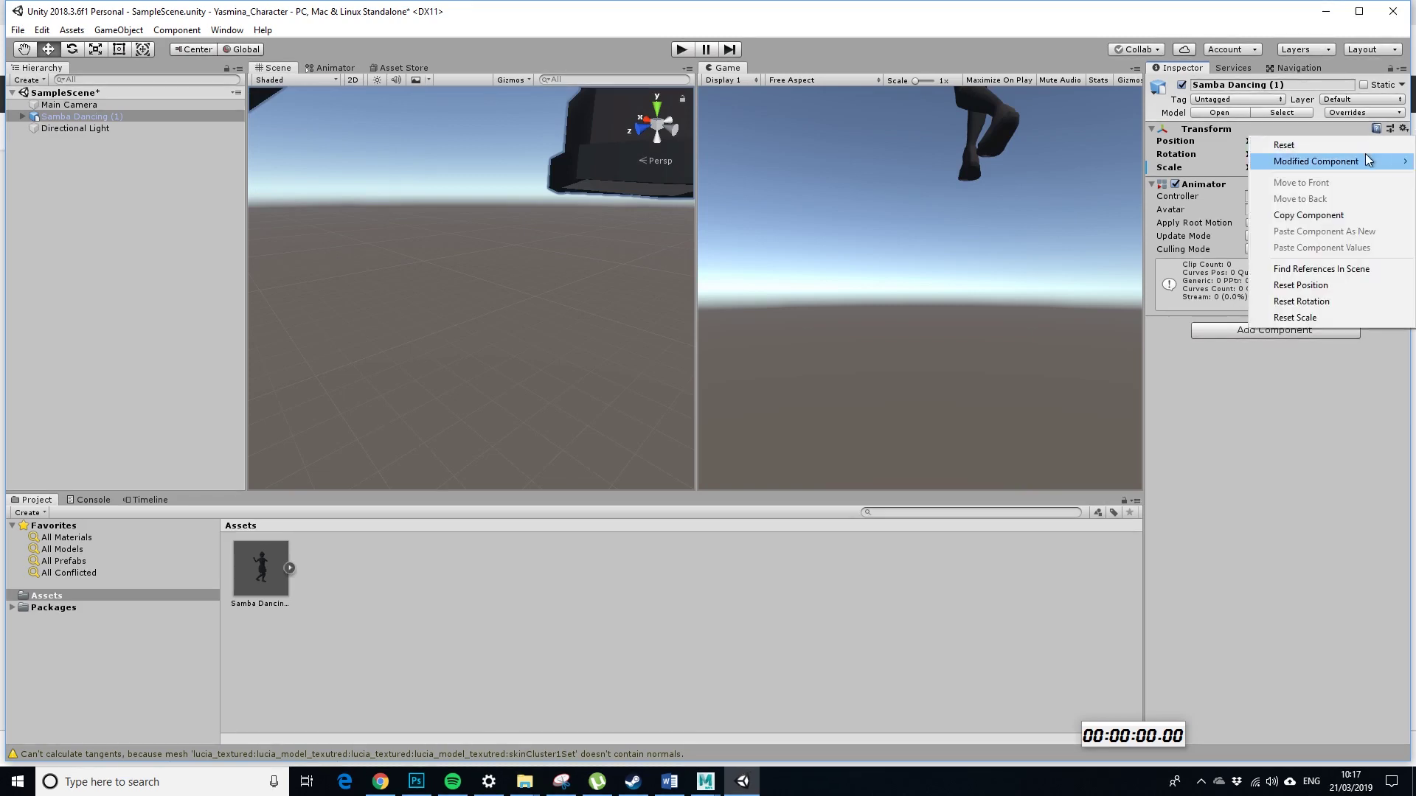
{"action": "left_click", "coordinate": [1300, 285]}
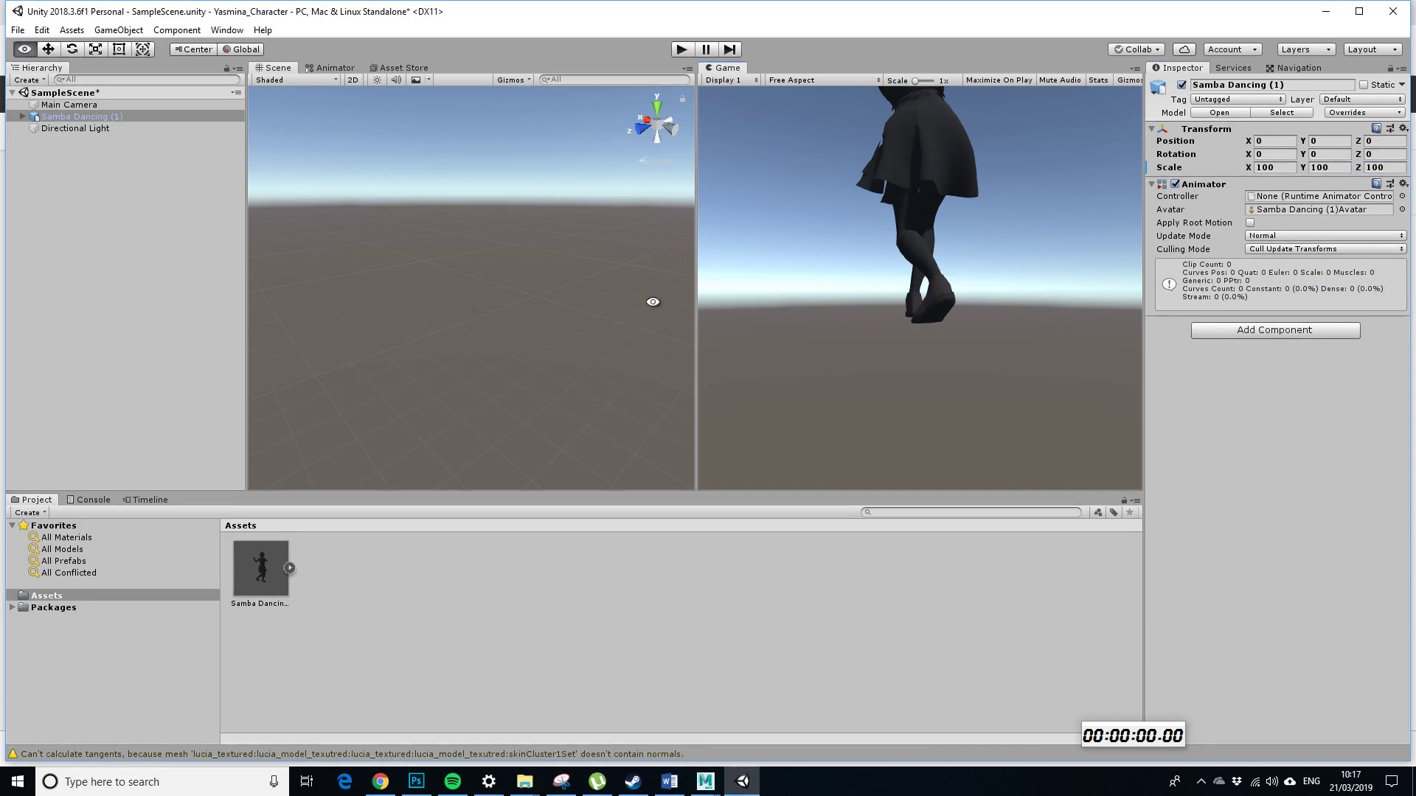
{"action": "right_click_drag", "start_coordinate": [563, 300], "coordinate": [618, 336]}
{"action": "key", "text": "f"}
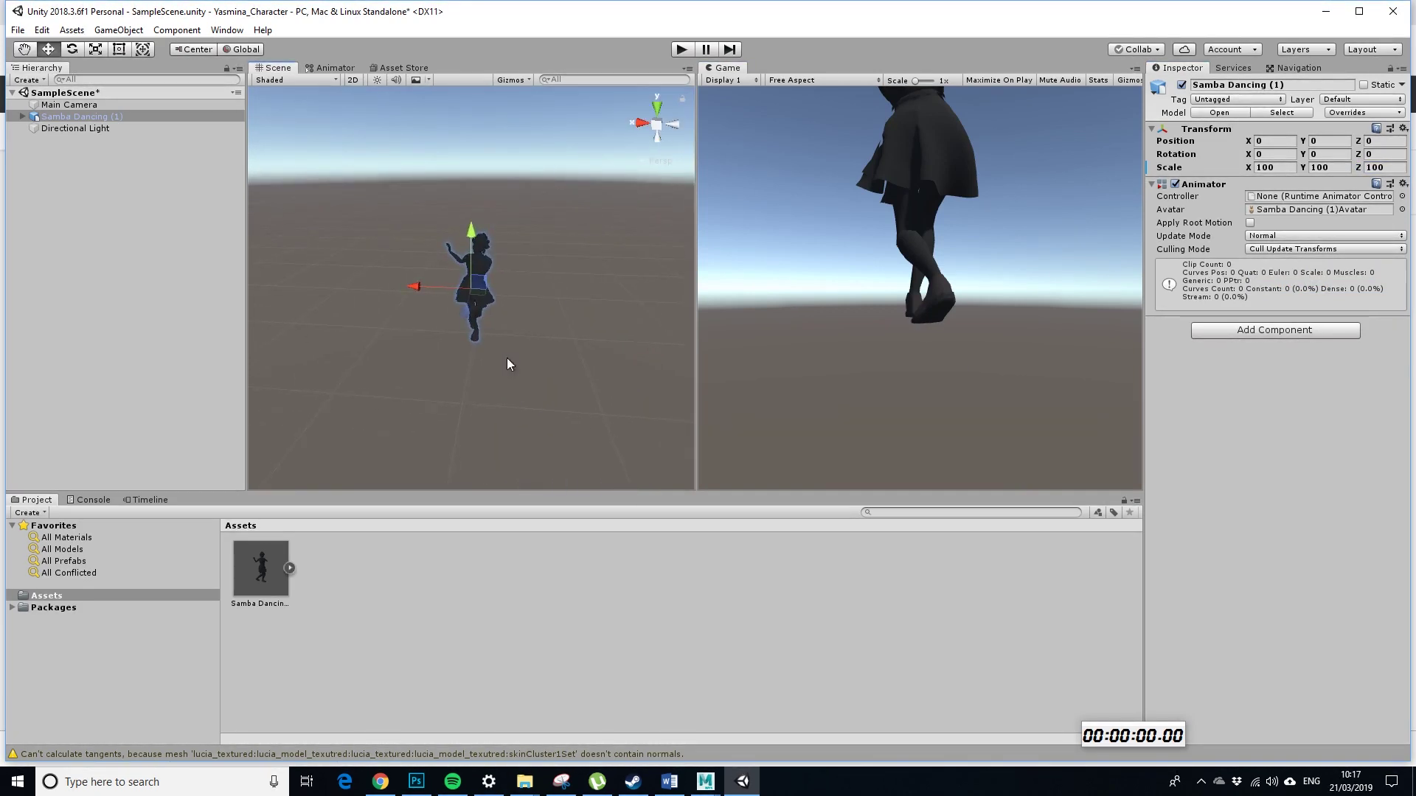
{"action": "right_click_drag", "start_coordinate": [516, 357], "coordinate": [609, 348], "text": "alt"}
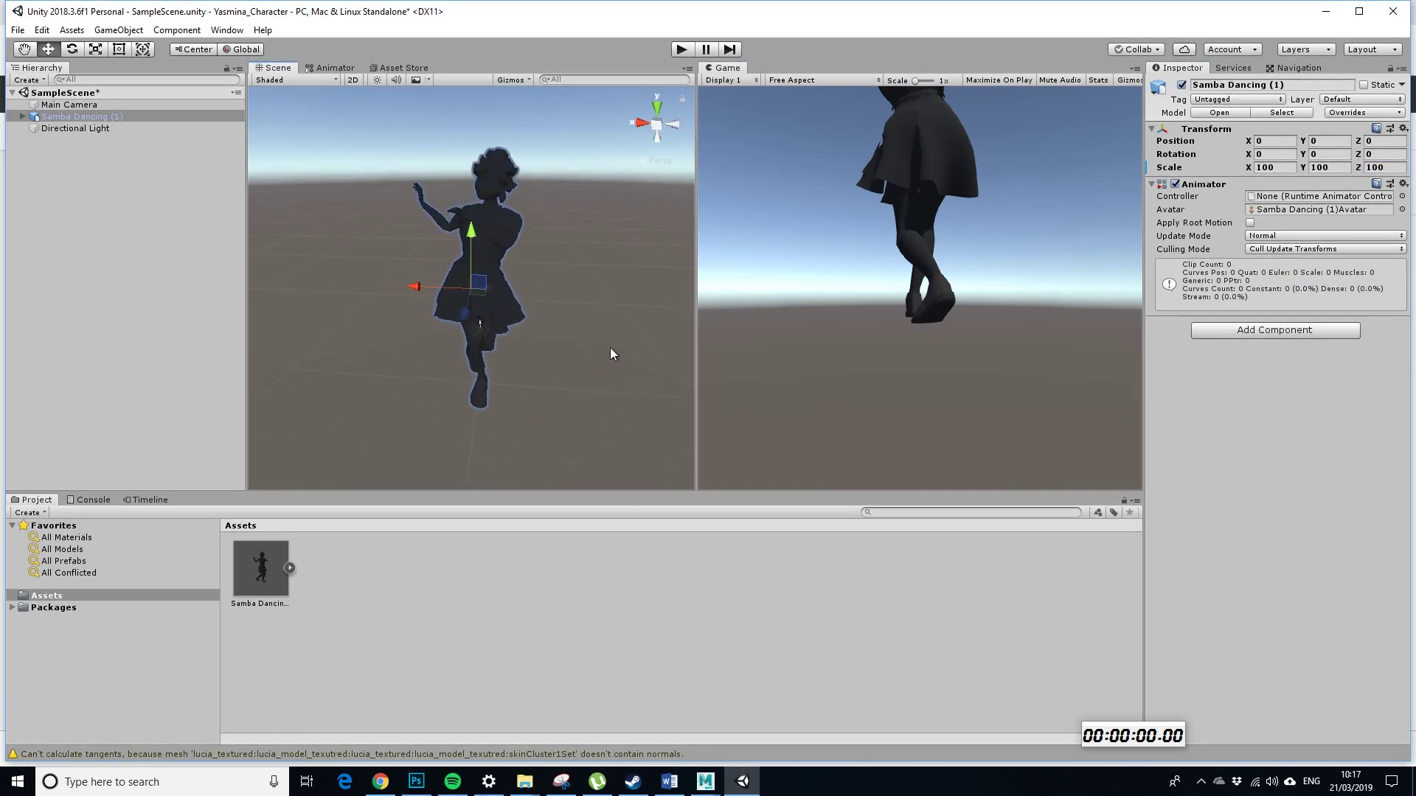
{"action": "left_click", "coordinate": [682, 50]}
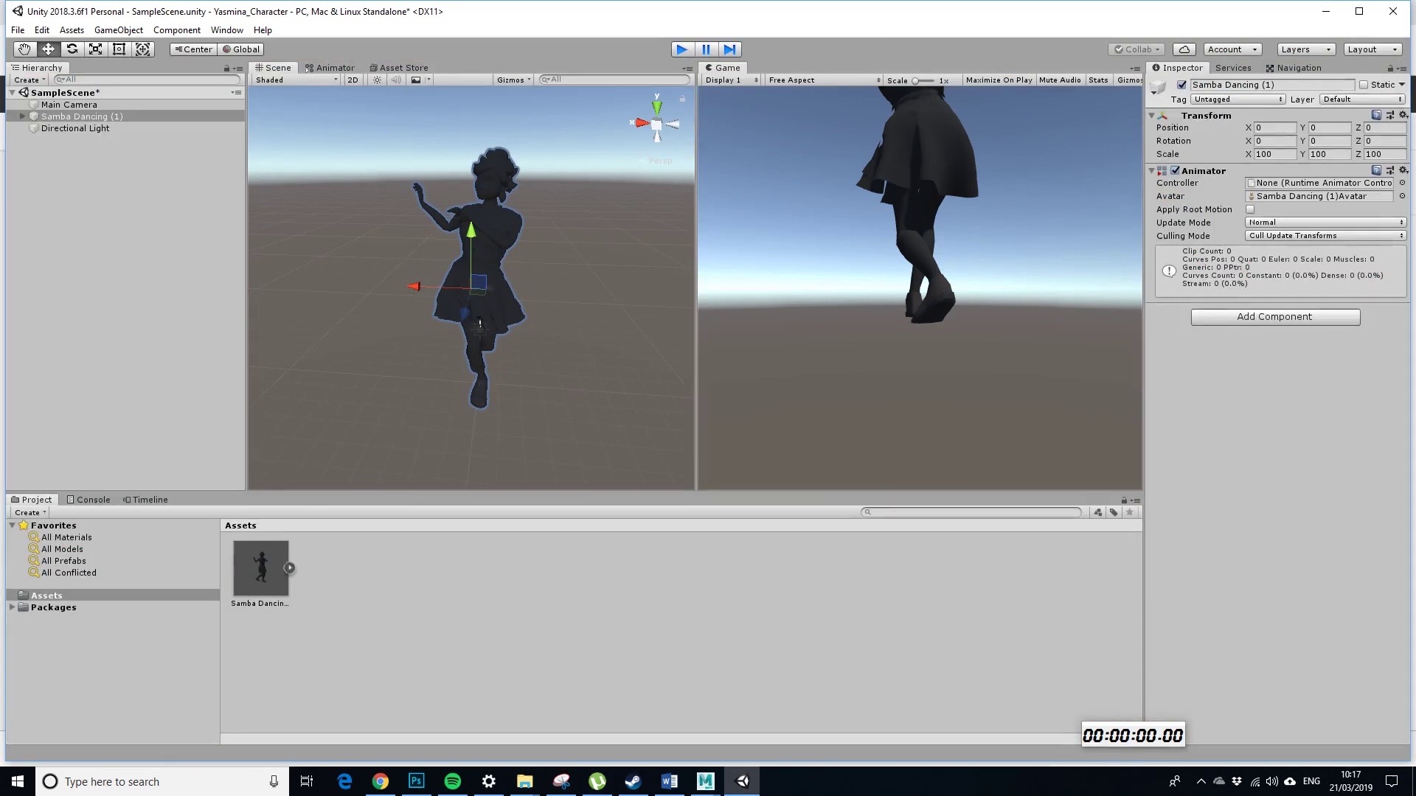
Import color 2.png and Layers.png from the ANDY_TEST_1 folder into Unity's Assets, then return to Unity
{"action": "key", "text": "alt+Tab"}
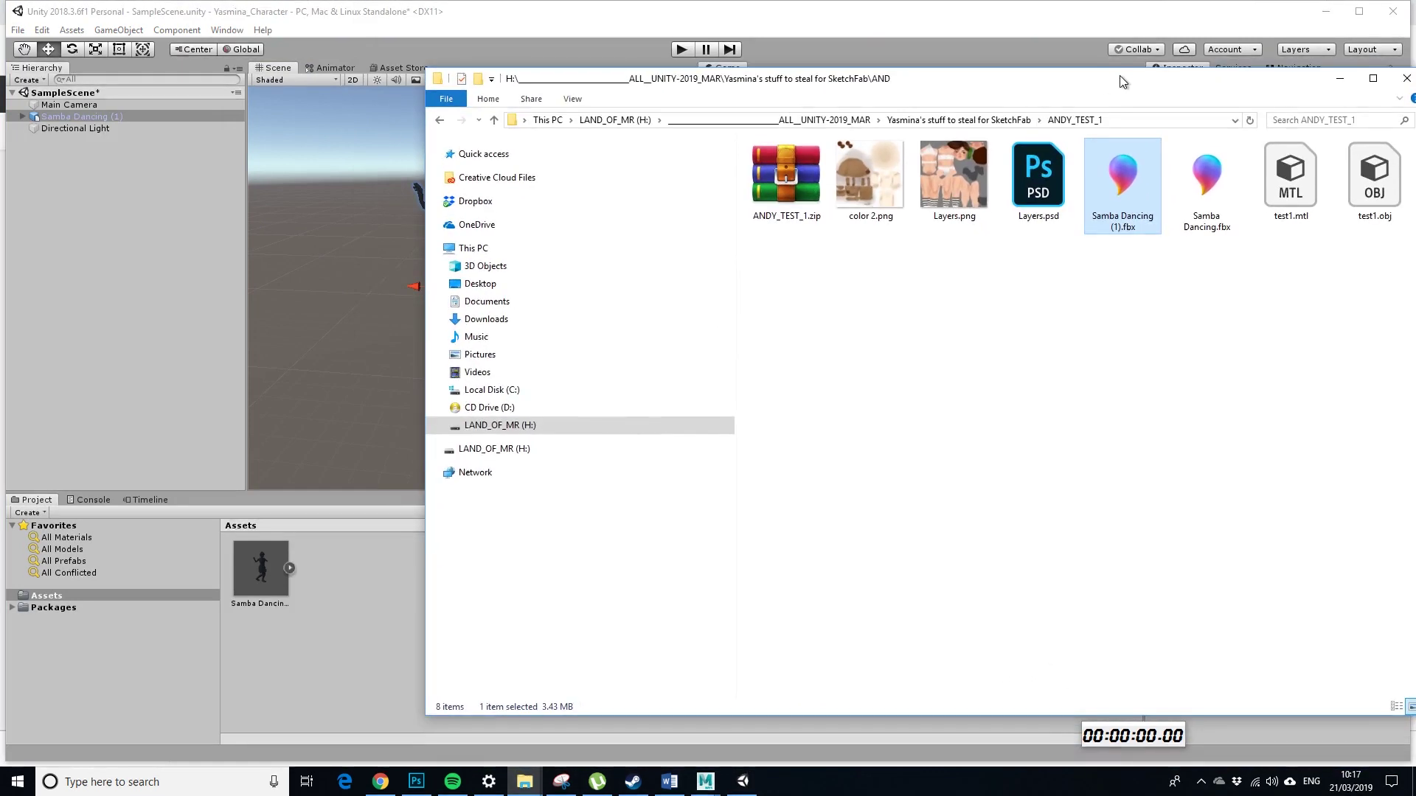
{"action": "left_click_drag", "start_coordinate": [873, 183], "coordinate": [404, 537]}
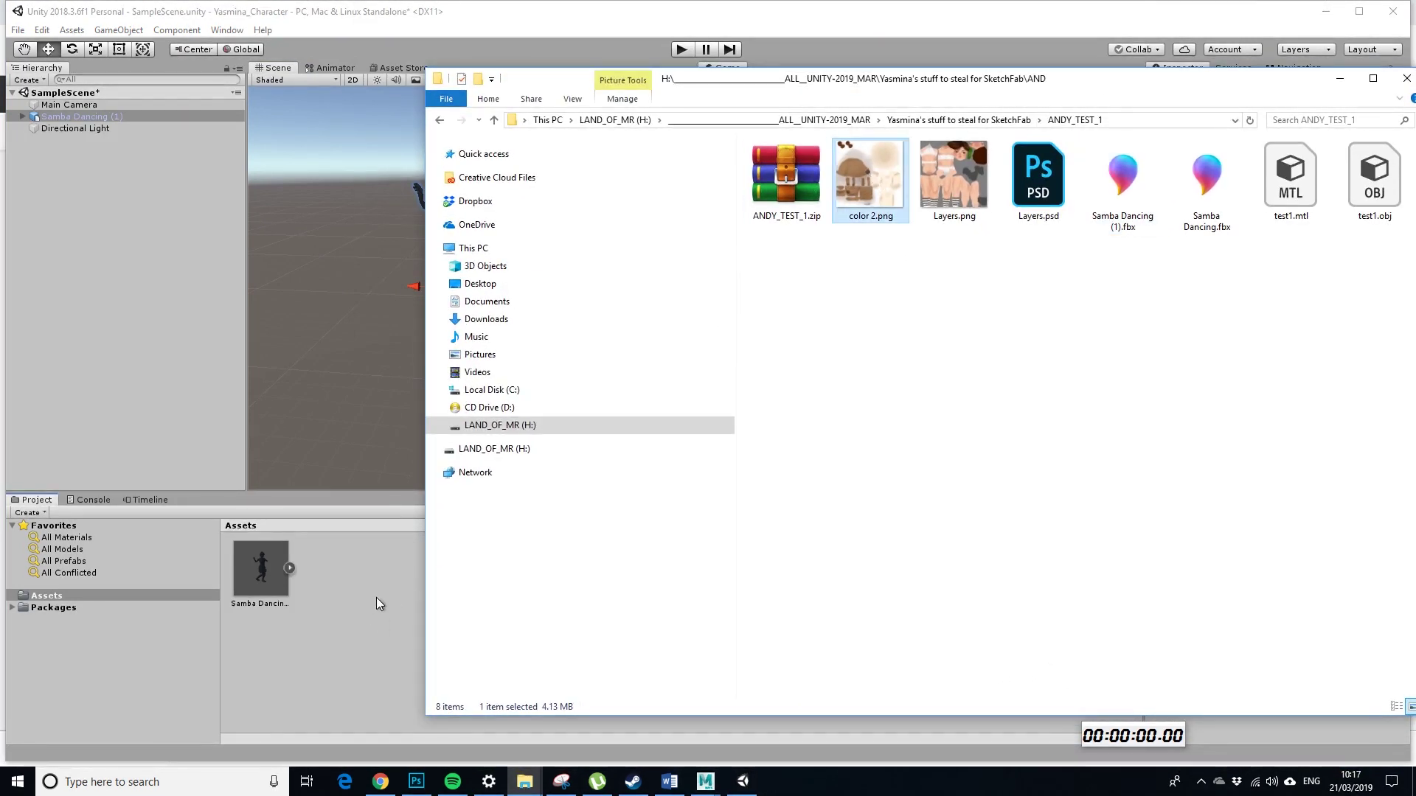
{"action": "left_click_drag", "start_coordinate": [953, 185], "coordinate": [384, 594]}
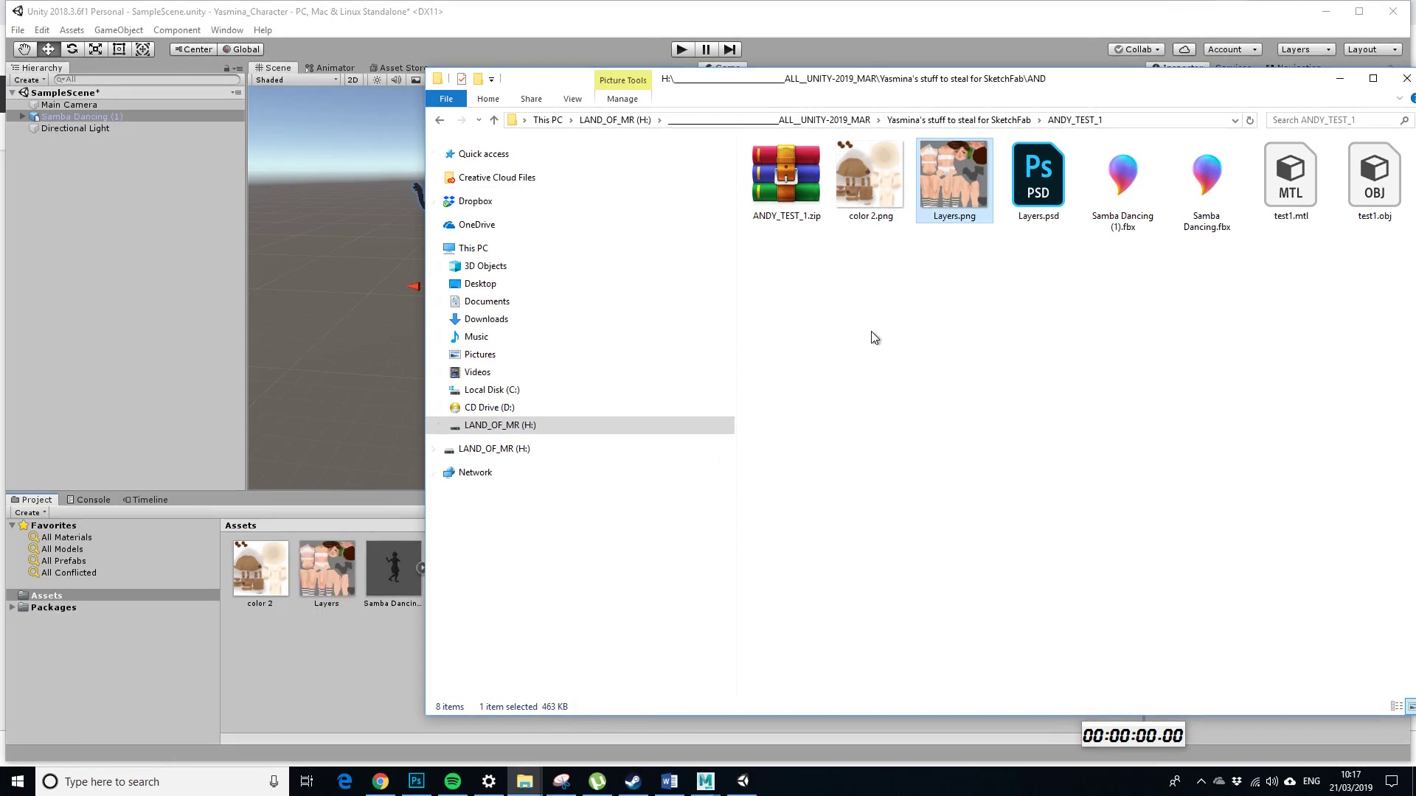
{"action": "left_click_drag", "start_coordinate": [914, 83], "coordinate": [772, 109]}
{"action": "left_click", "coordinate": [859, 33]}
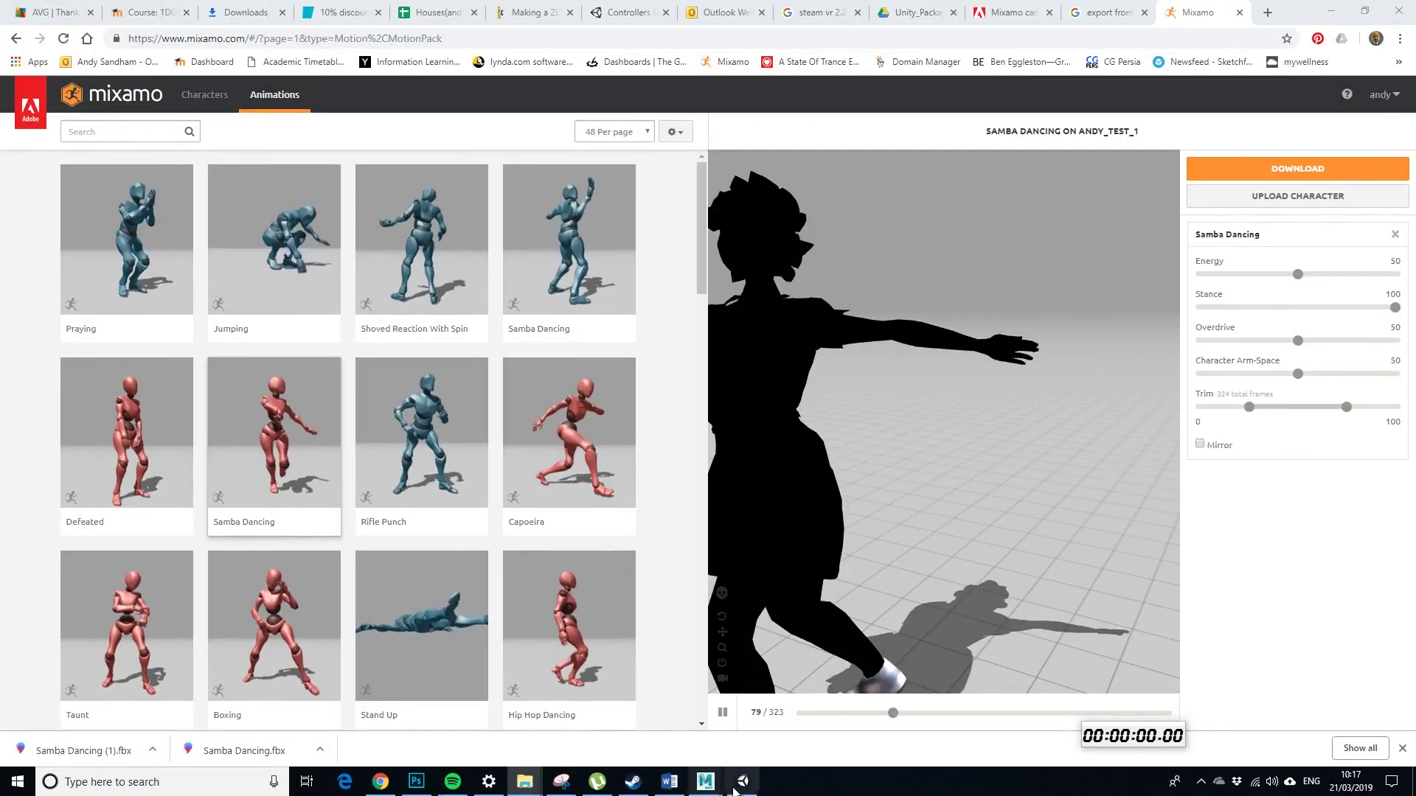
{"action": "key", "text": "alt+Tab"}
Create a new material in Assets named Lucia_body
{"action": "right_click", "coordinate": [533, 596]}
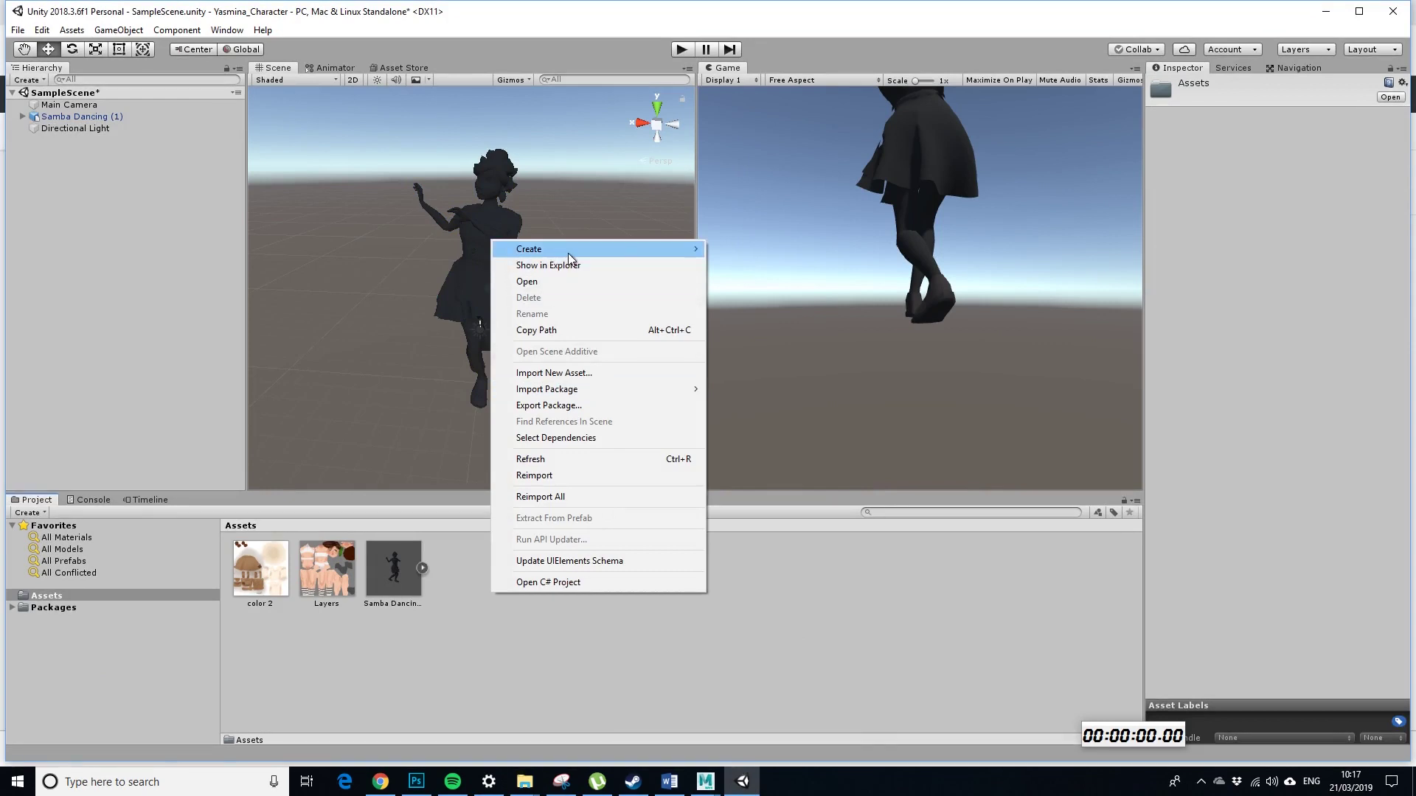
{"action": "mouse_move", "coordinate": [618, 251]}
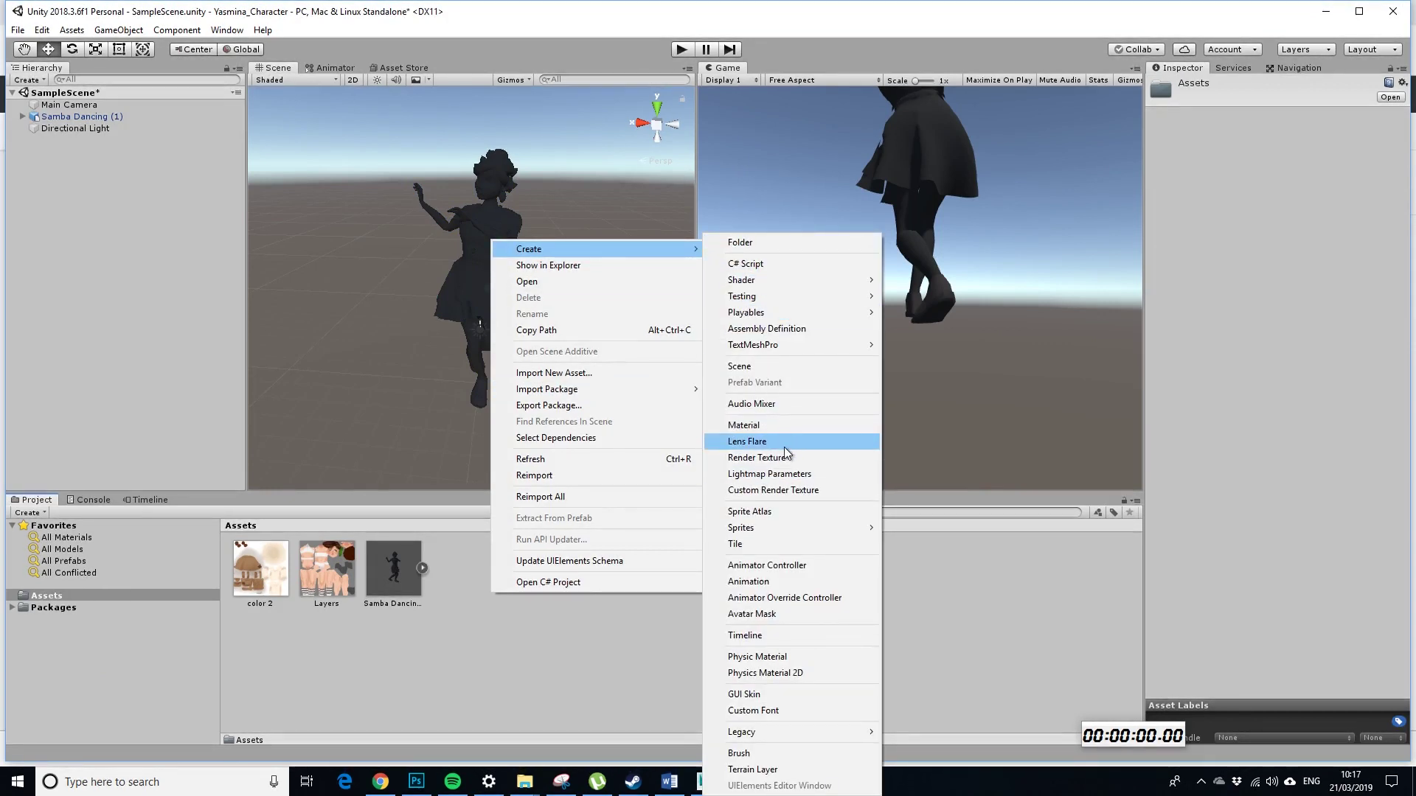
{"action": "left_click", "coordinate": [762, 427]}
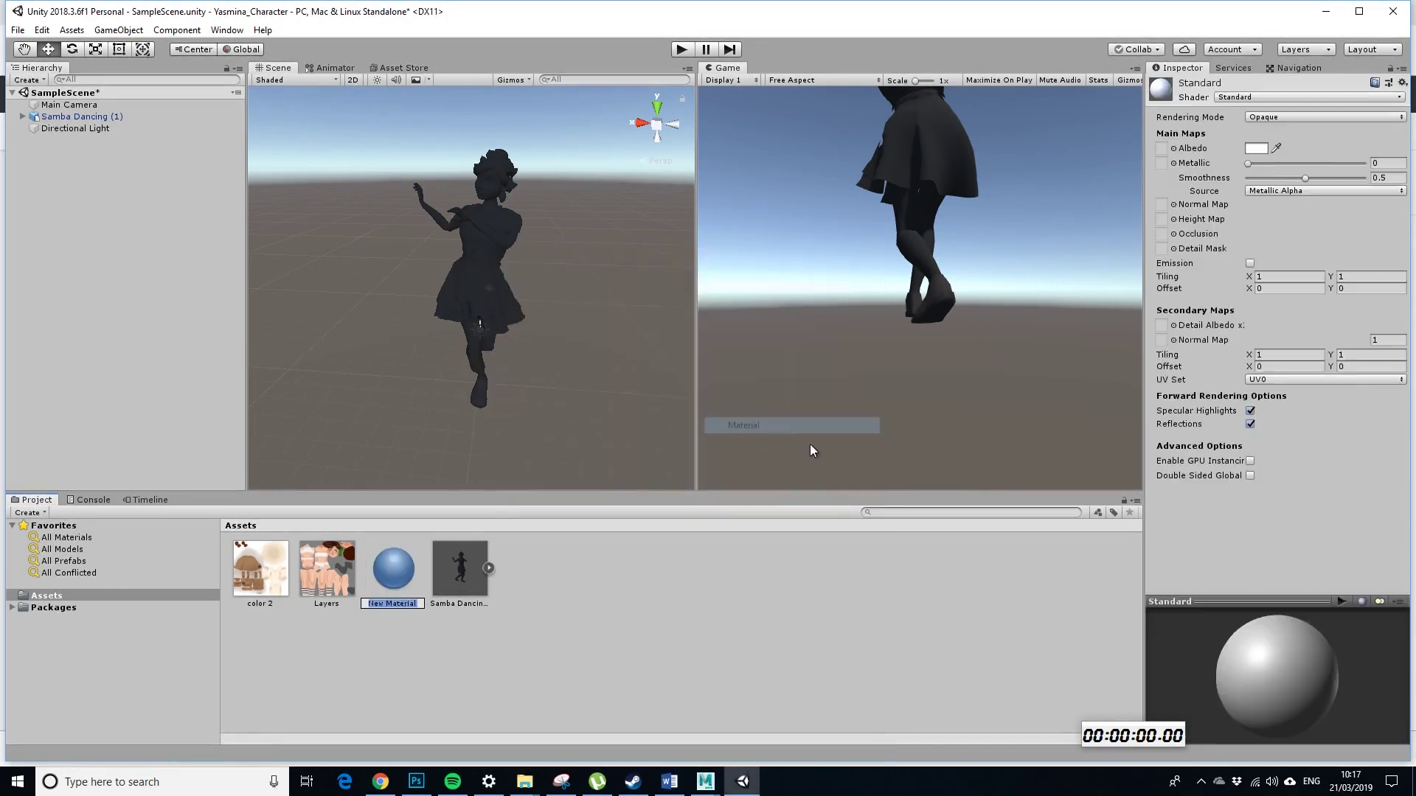
{"action": "key", "text": "BackSpace"}
{"action": "type", "text": "Lucia_bod"}
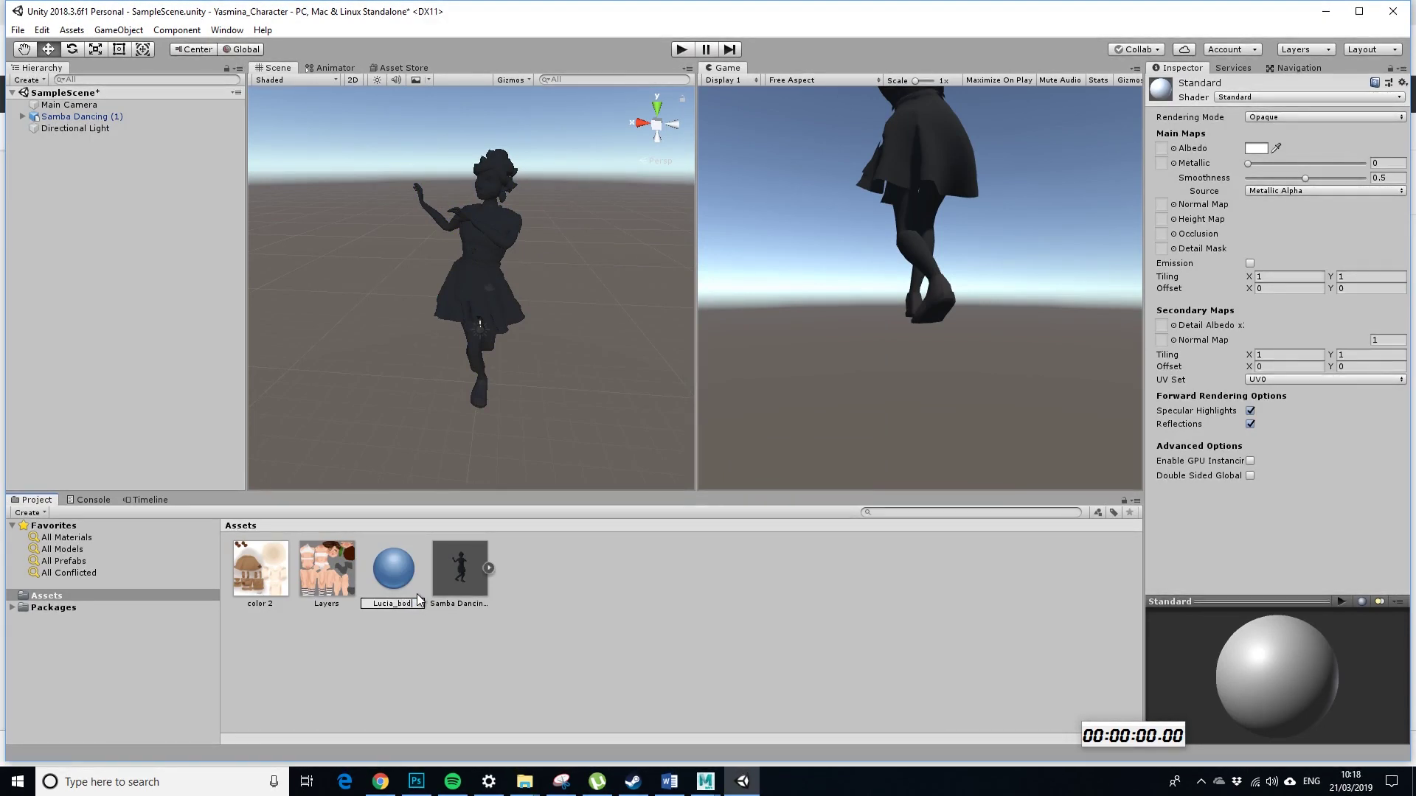
{"action": "type", "text": "y"}
{"action": "key", "text": "Return"}
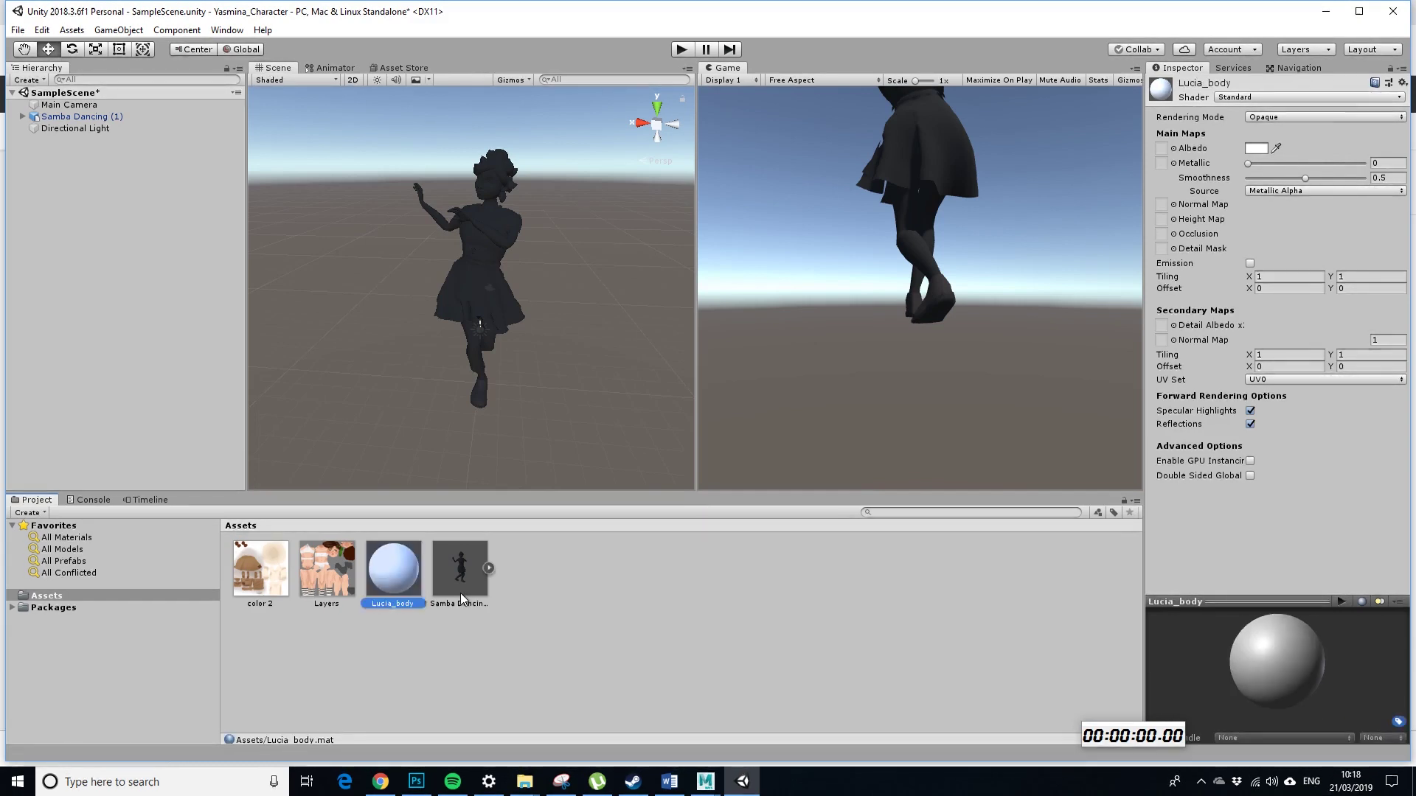
Create a second material in Assets named Lucia_Dress
{"action": "right_click", "coordinate": [587, 622]}
{"action": "mouse_move", "coordinate": [730, 279]}
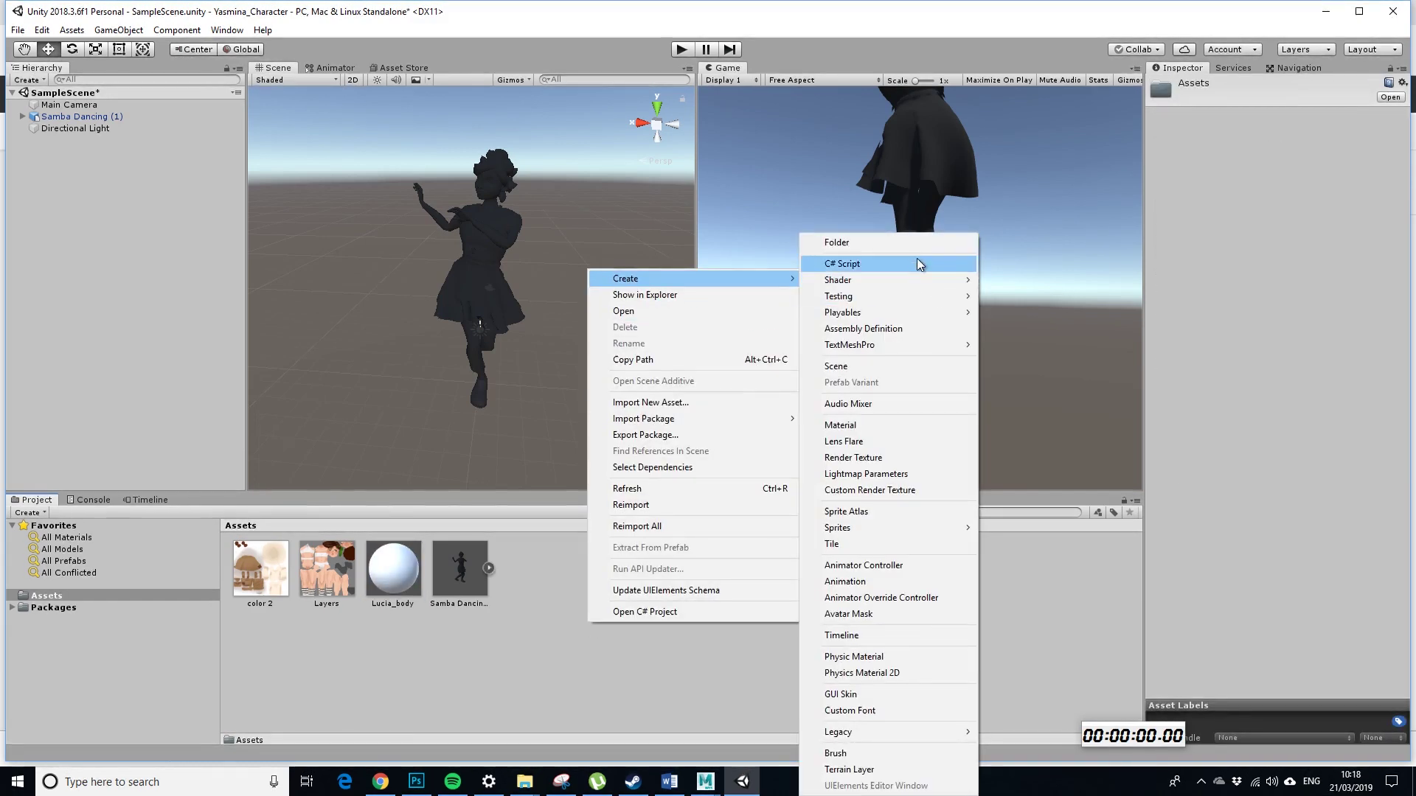
{"action": "left_click", "coordinate": [903, 424]}
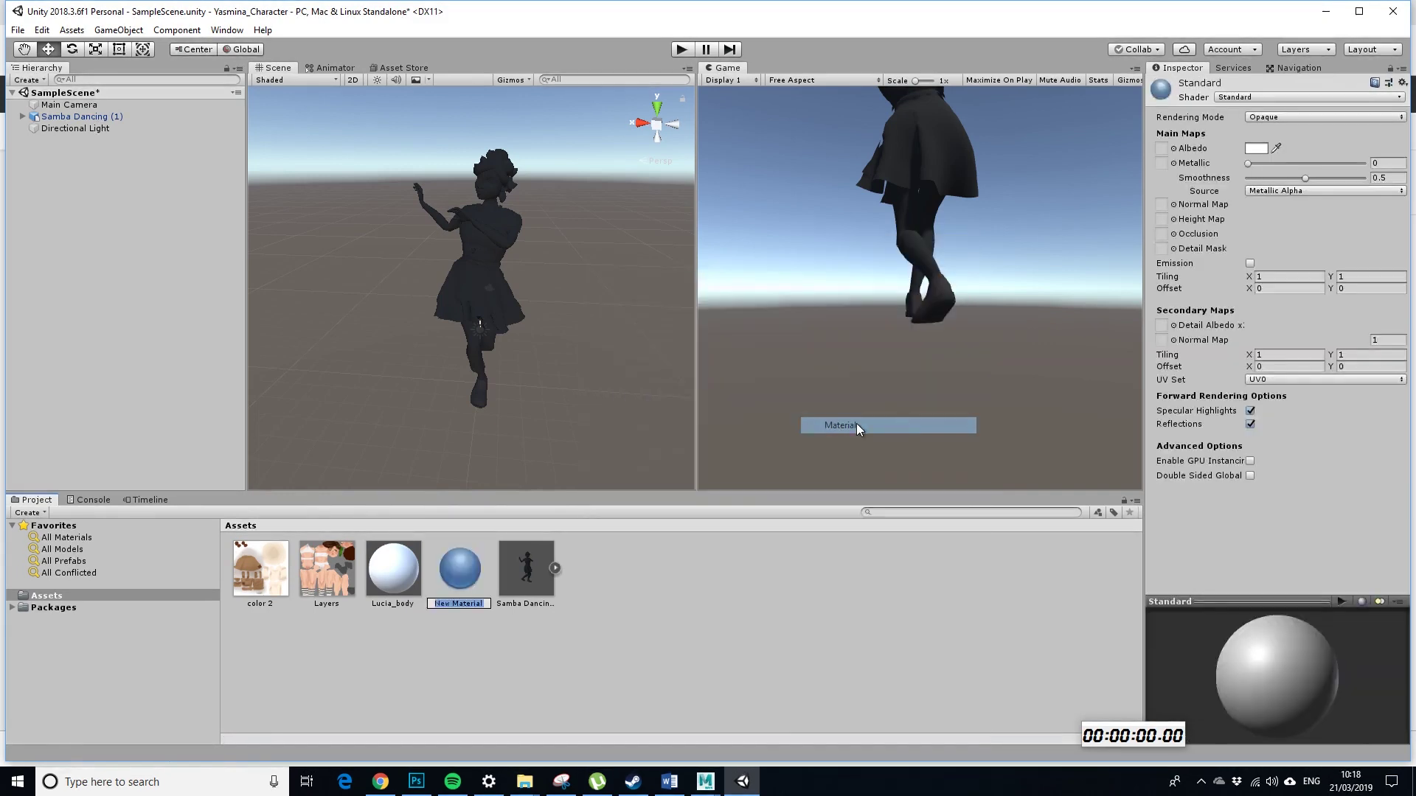
{"action": "type", "text": "Lucia"}
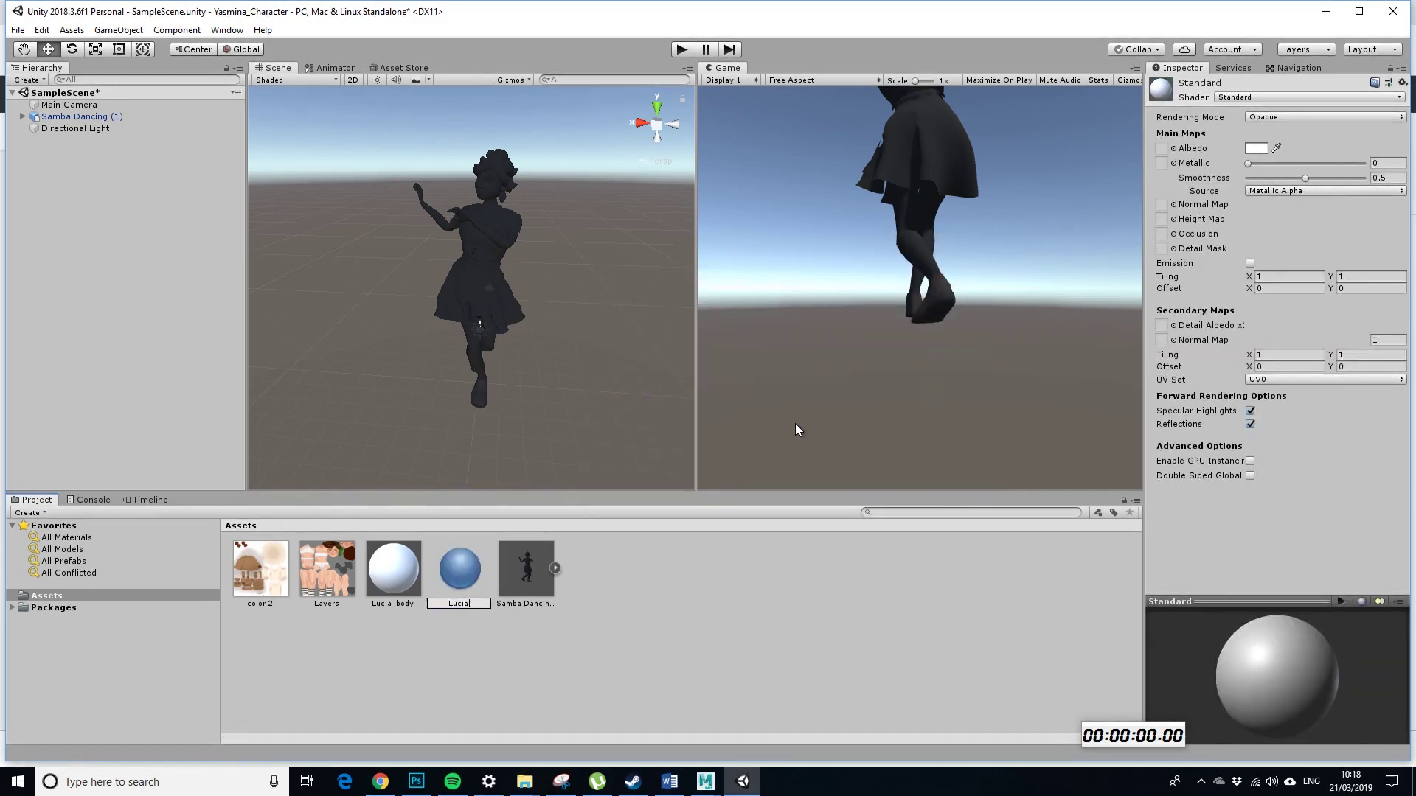
{"action": "type", "text": "_Dress"}
{"action": "key", "text": "Return"}
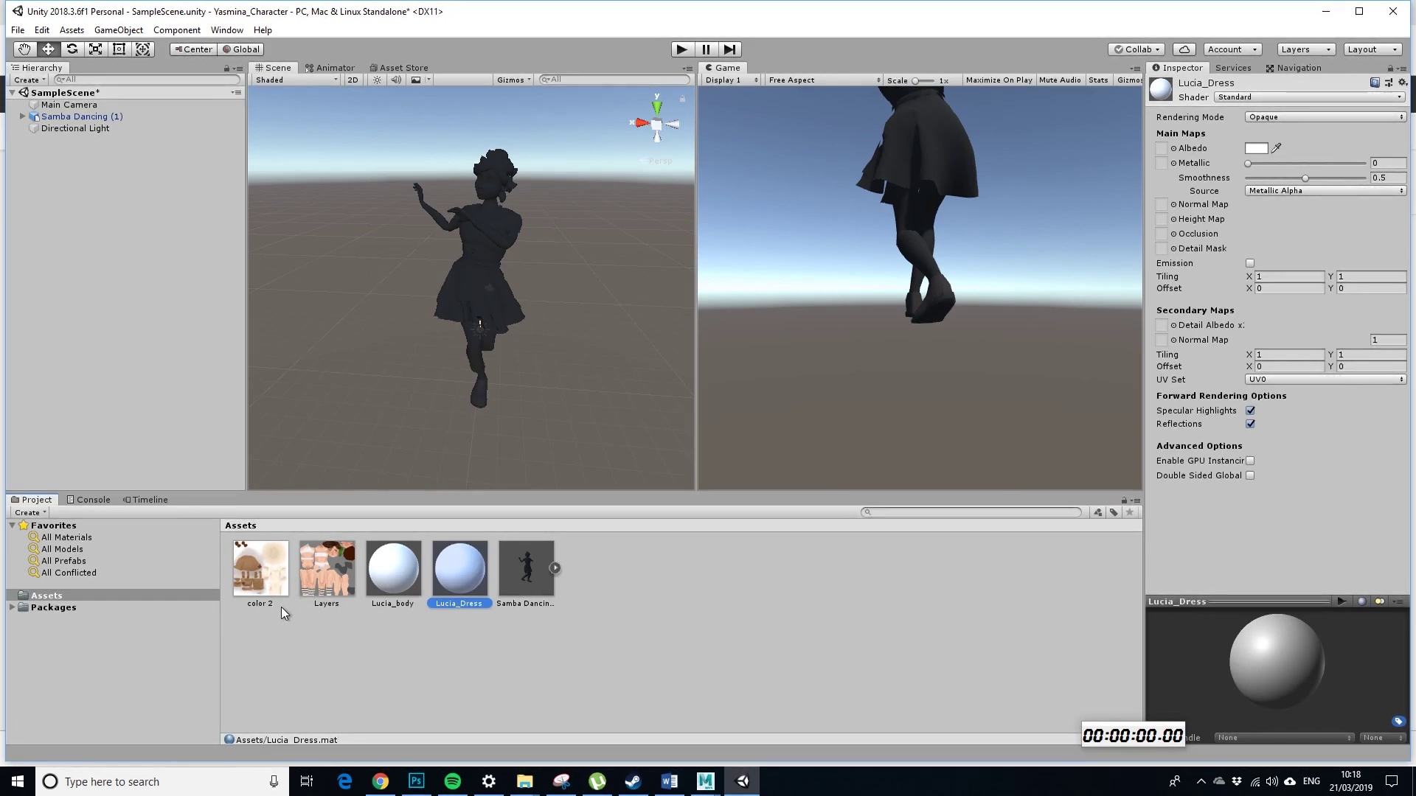
Assign the Layers texture to the Albedo of Lucia_body and set its smoothness to 0
{"action": "left_click", "coordinate": [398, 578]}
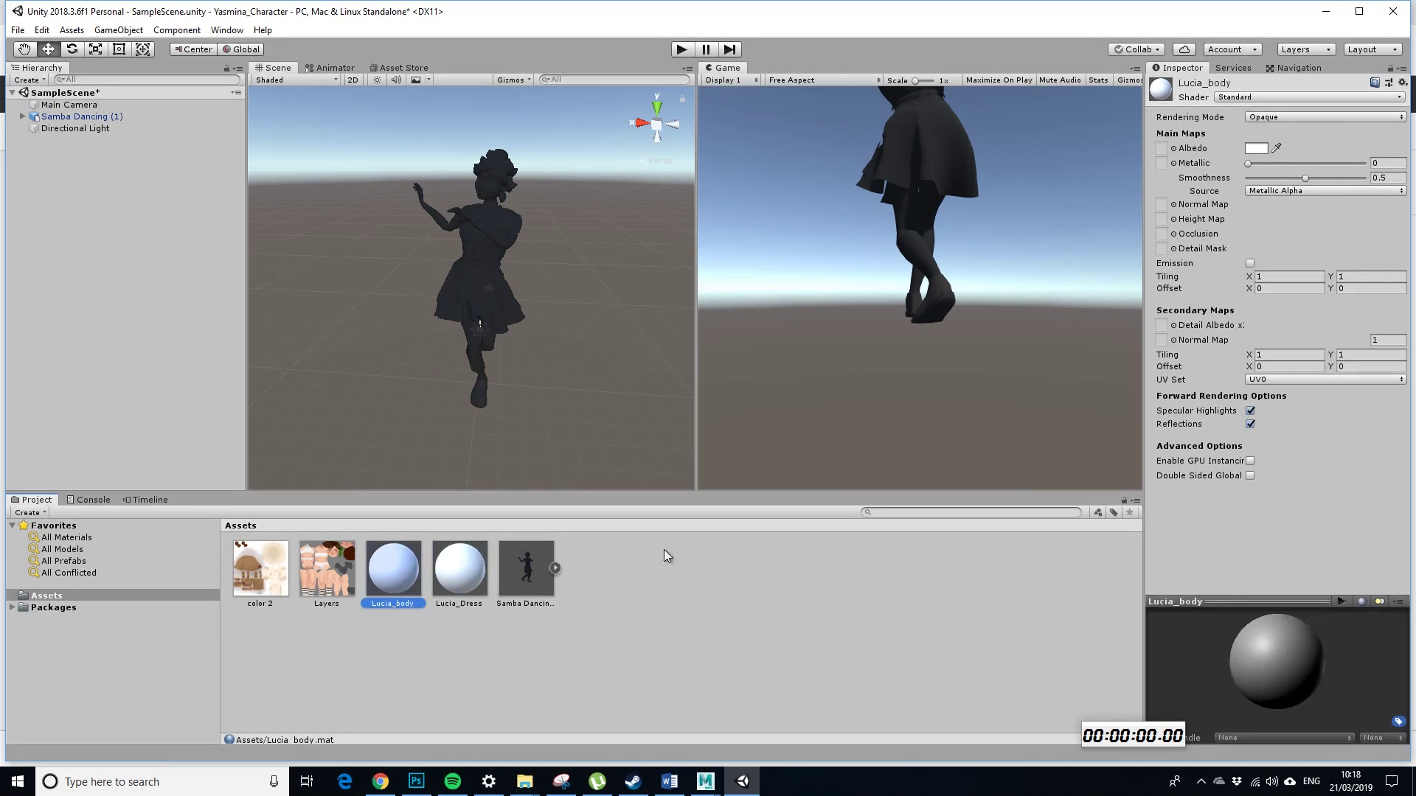
{"action": "left_click", "coordinate": [325, 582]}
{"action": "left_click_drag", "start_coordinate": [325, 581], "coordinate": [1135, 294]}
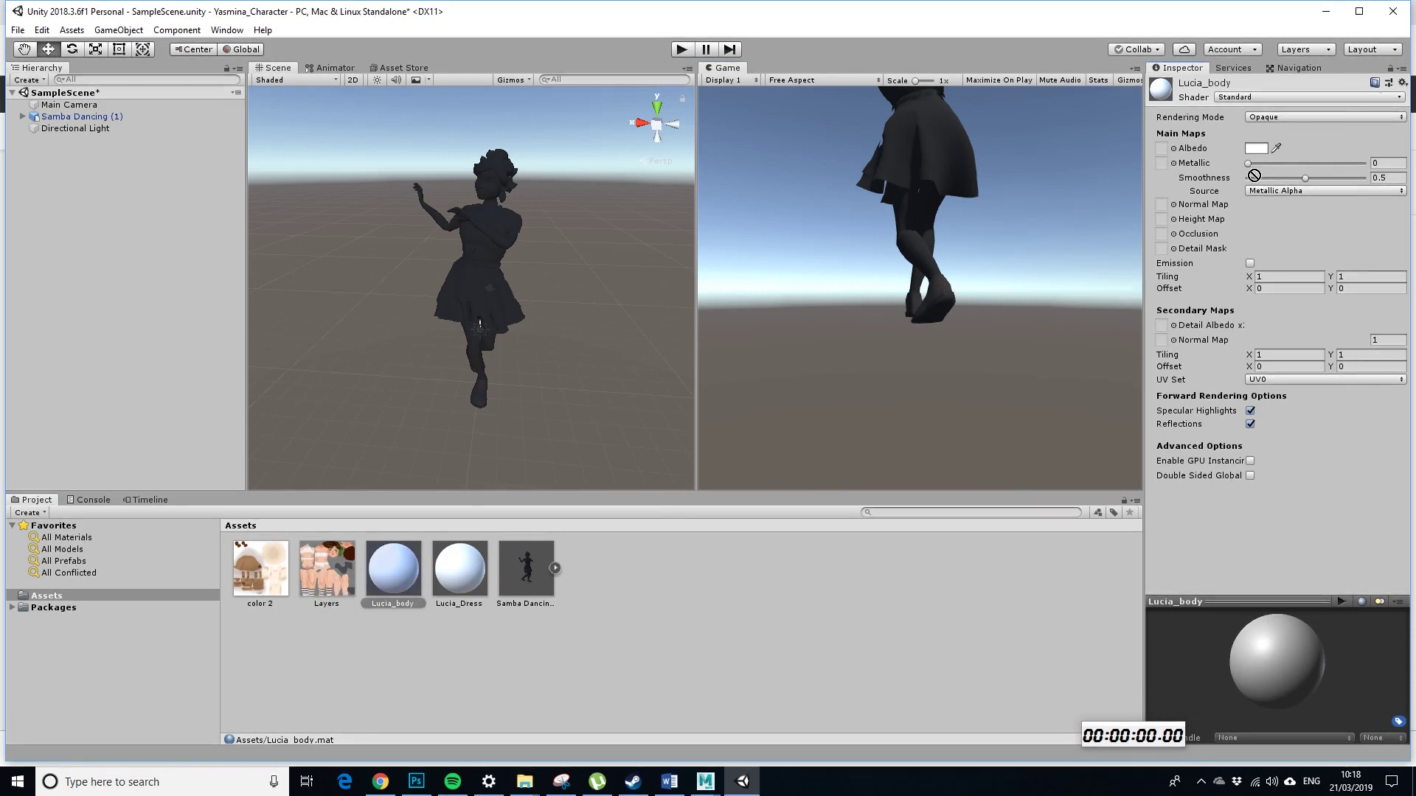
{"action": "left_click_drag", "start_coordinate": [1163, 155], "coordinate": [1162, 150]}
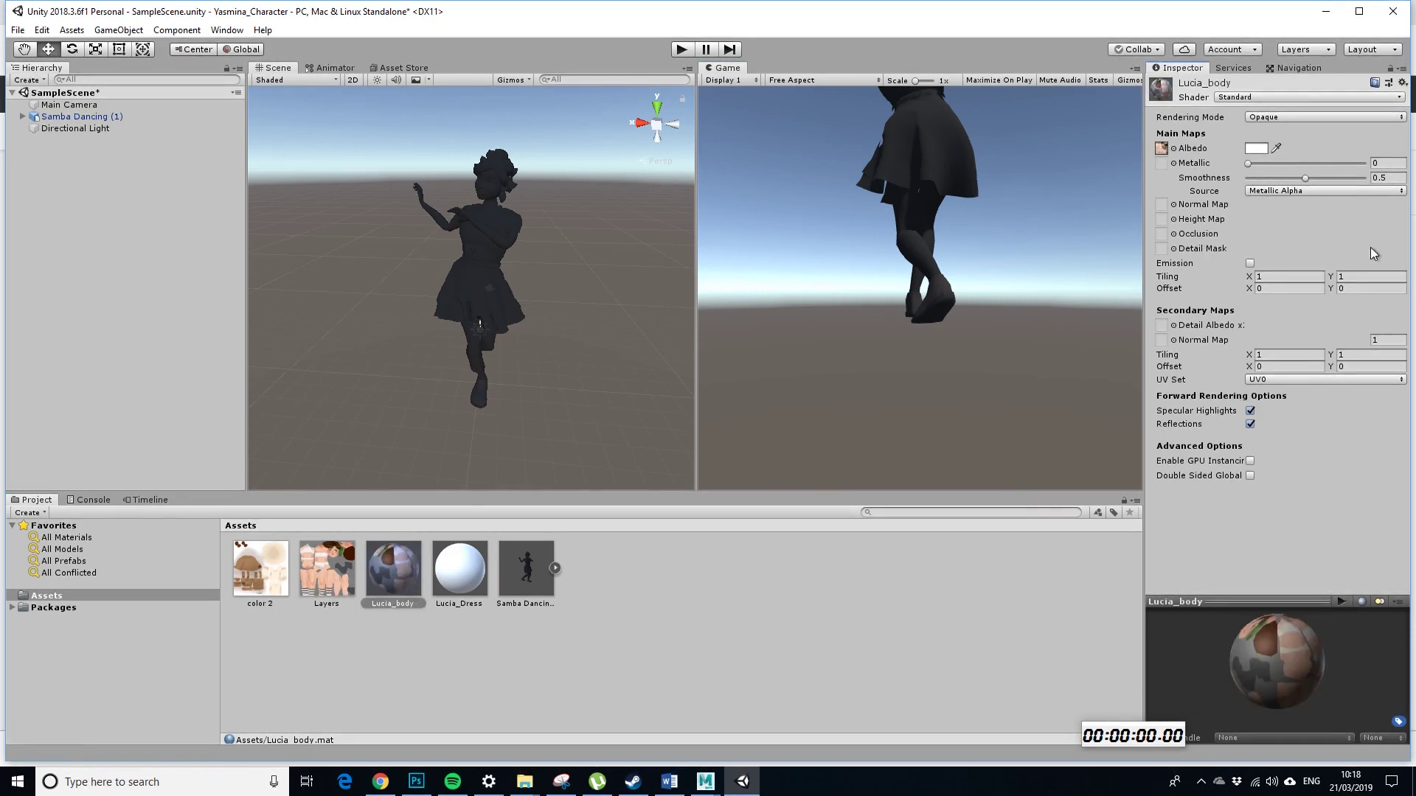
{"action": "left_click_drag", "start_coordinate": [1307, 177], "coordinate": [1246, 178]}
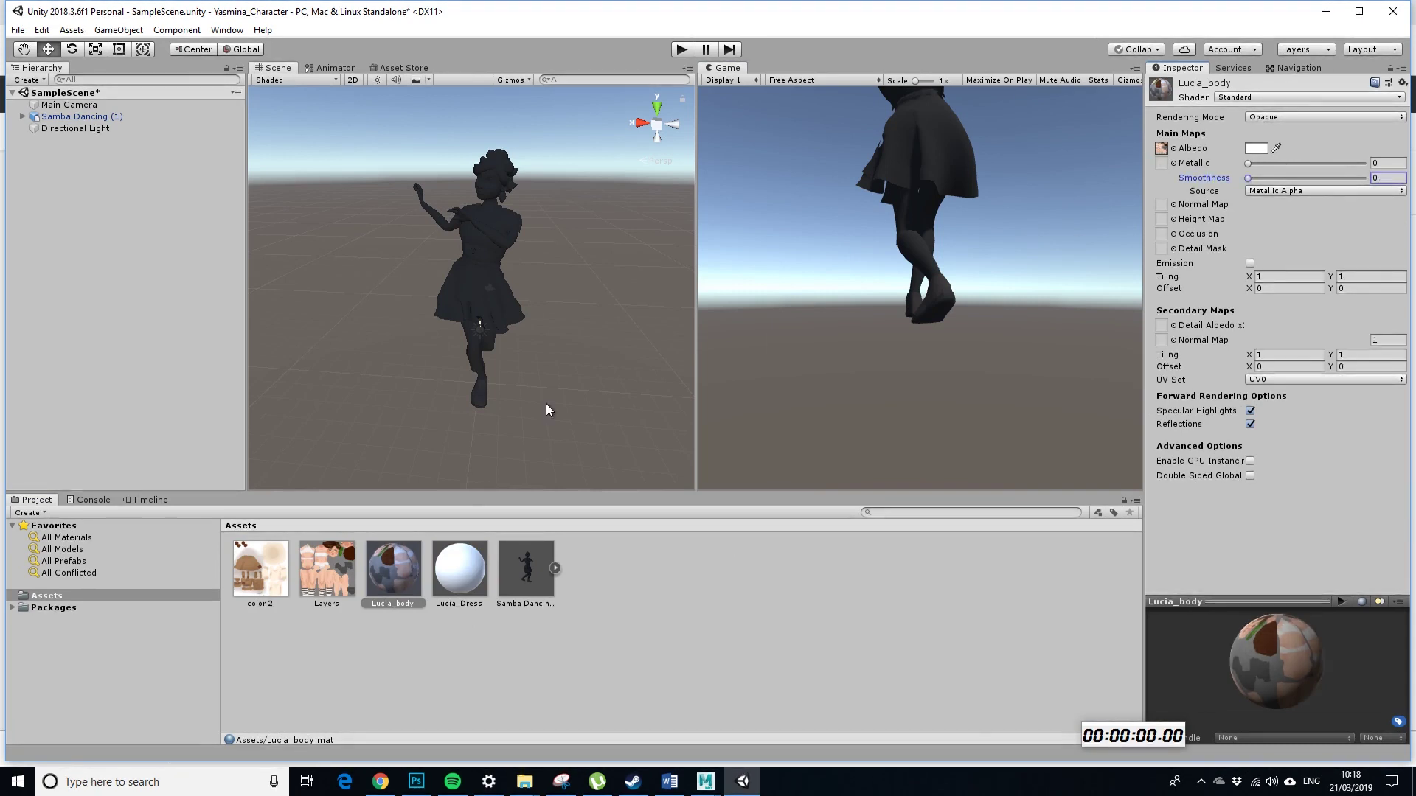
Assign the color 2 texture to the Albedo of Lucia_Dress and set its smoothness to 0
{"action": "left_click", "coordinate": [460, 569]}
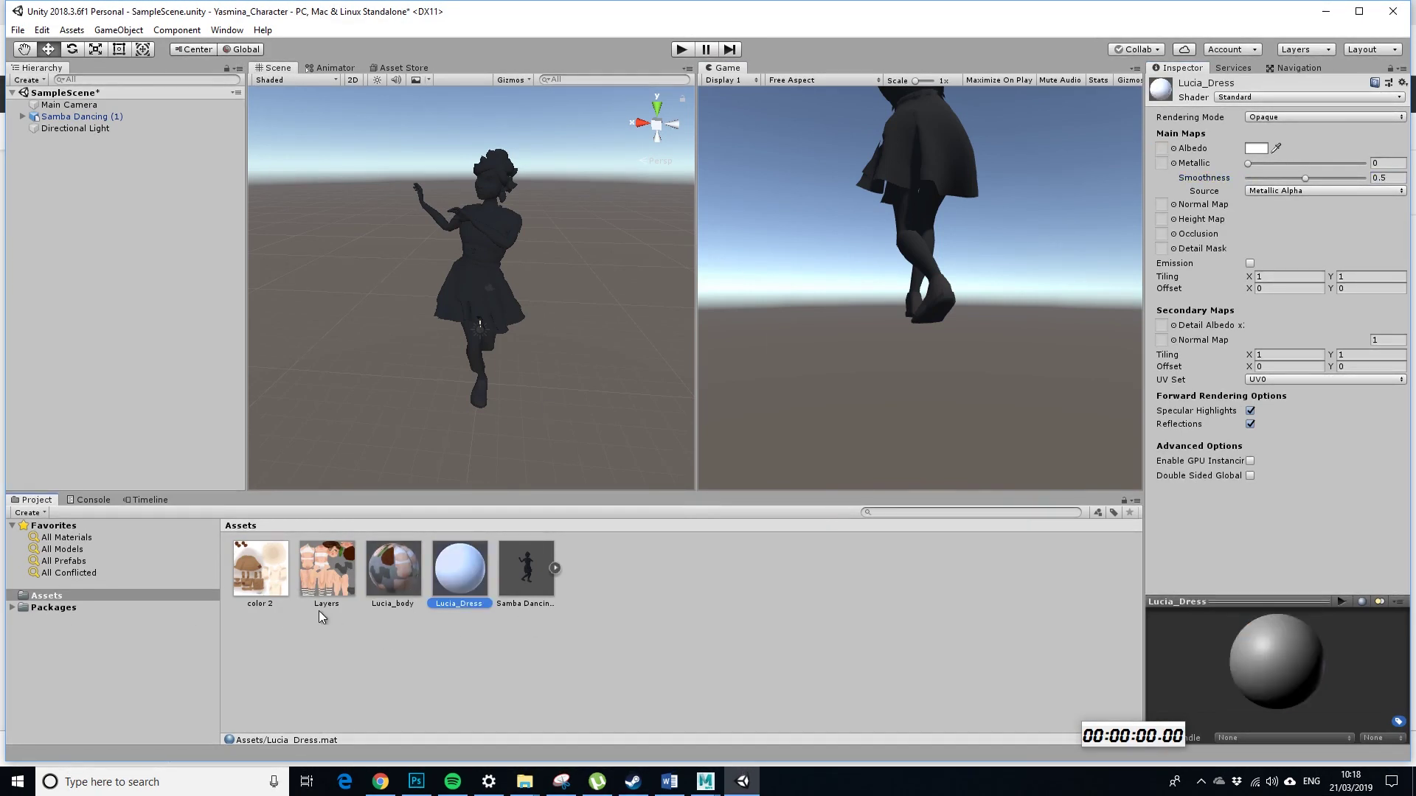
{"action": "left_click_drag", "start_coordinate": [259, 568], "coordinate": [1160, 149]}
{"action": "left_click_drag", "start_coordinate": [1304, 179], "coordinate": [1217, 181]}
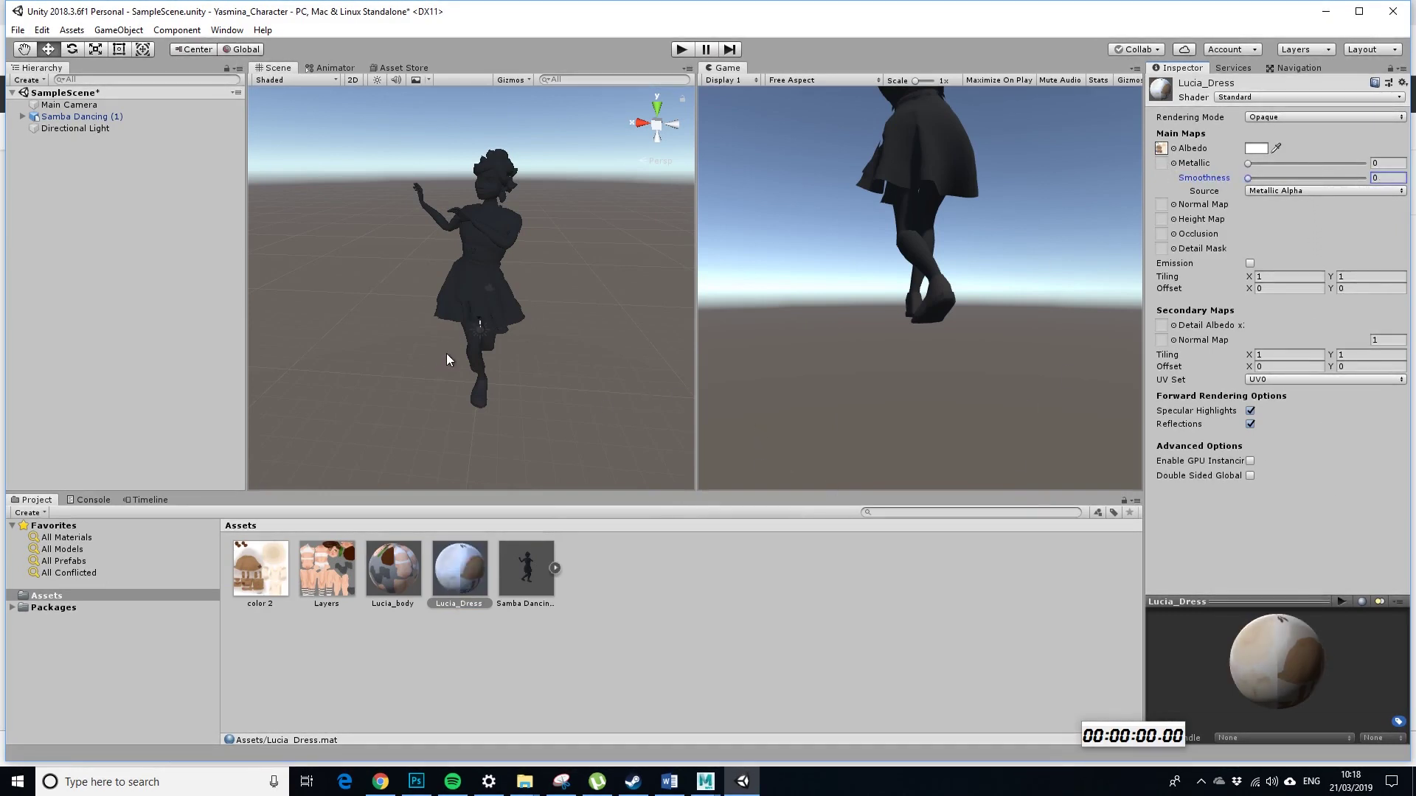
Apply the Lucia_Dress material to the character's dress and the Lucia_body material to her body in the Scene view
{"action": "left_click_drag", "start_coordinate": [461, 412], "coordinate": [548, 319], "text": "alt"}
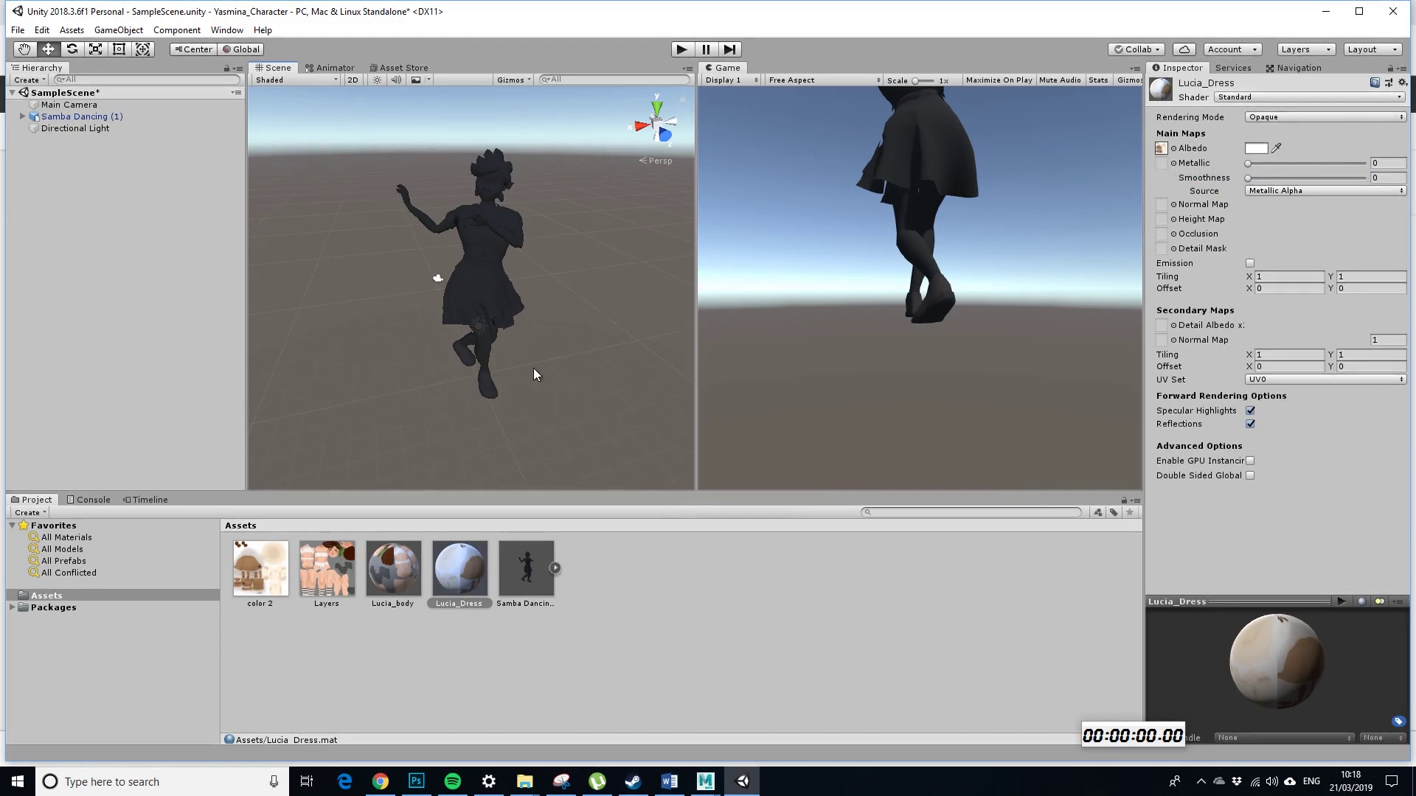
{"action": "left_click_drag", "start_coordinate": [446, 577], "coordinate": [494, 293]}
{"action": "scroll", "coordinate": [542, 356], "scroll_direction": "up", "scroll_amount": 3}
{"action": "left_click_drag", "start_coordinate": [568, 336], "coordinate": [421, 219], "text": "alt"}
{"action": "left_click_drag", "start_coordinate": [403, 578], "coordinate": [534, 441]}
{"action": "scroll", "coordinate": [534, 440], "scroll_direction": "up", "scroll_amount": 5}
{"action": "left_click_drag", "start_coordinate": [596, 338], "coordinate": [486, 416], "text": "alt"}
{"action": "scroll", "coordinate": [546, 230], "scroll_direction": "down", "scroll_amount": 3}
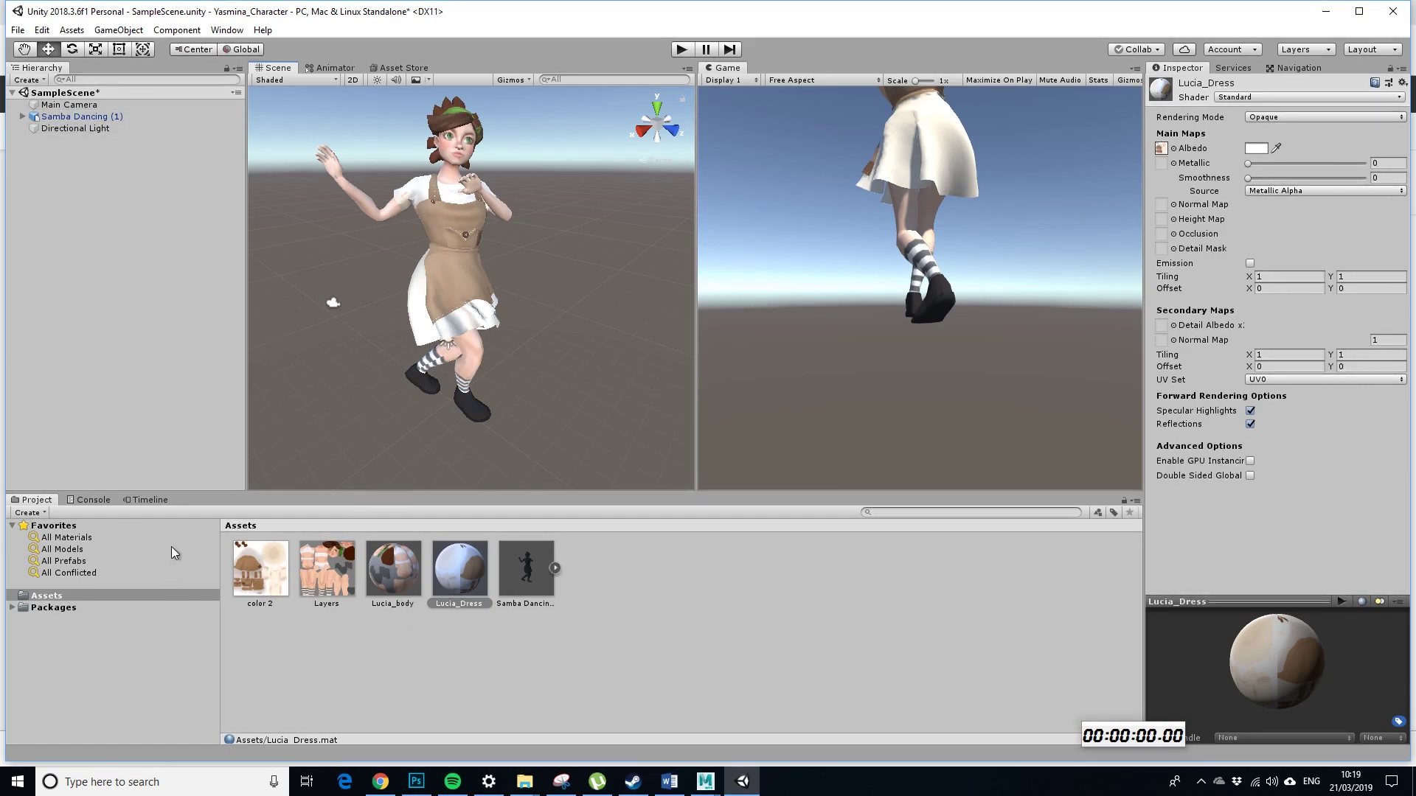
Apply the imported model's mixamo.com animation clip to the character in the scene and open the resulting controller in the Animator
{"action": "left_click", "coordinate": [557, 567]}
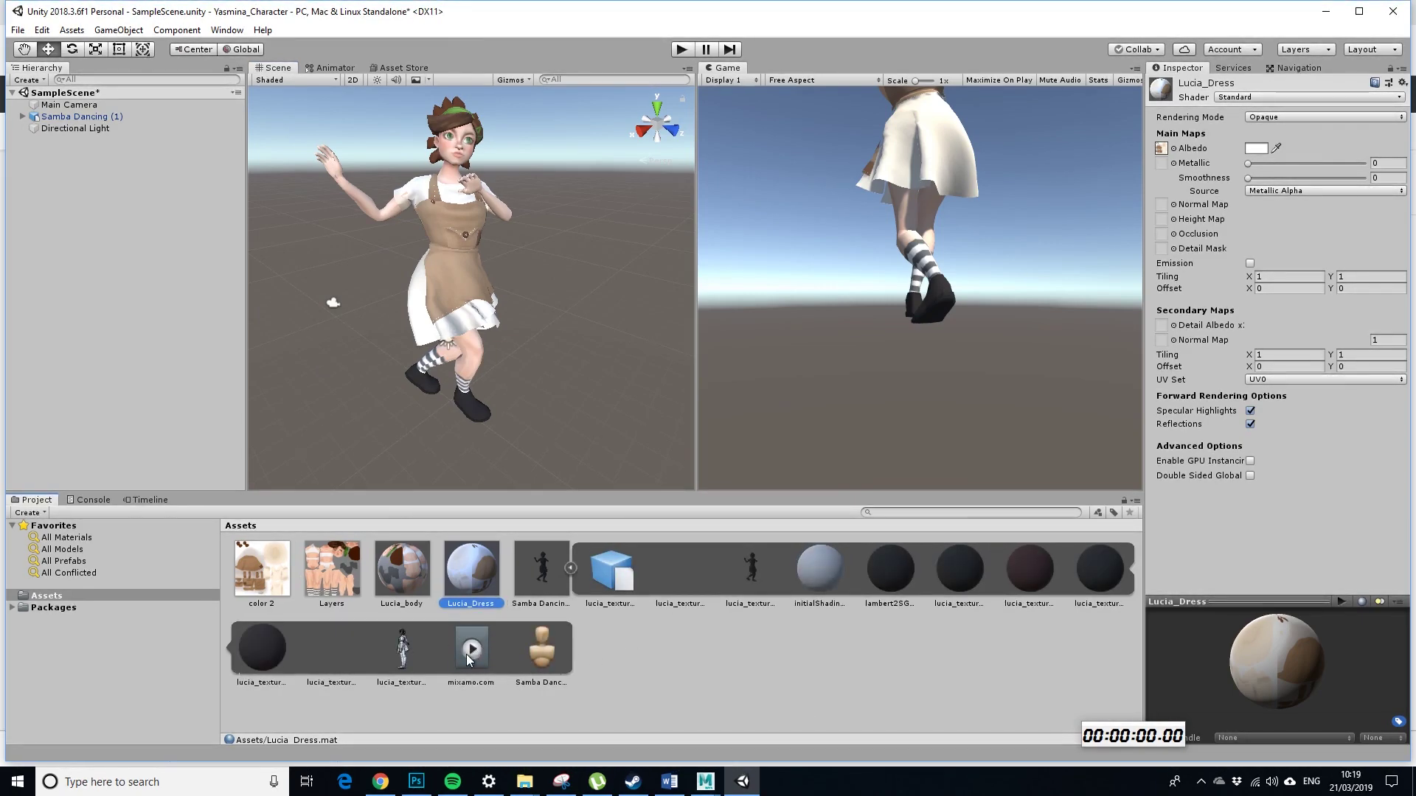
{"action": "left_click_drag", "start_coordinate": [469, 659], "coordinate": [463, 270]}
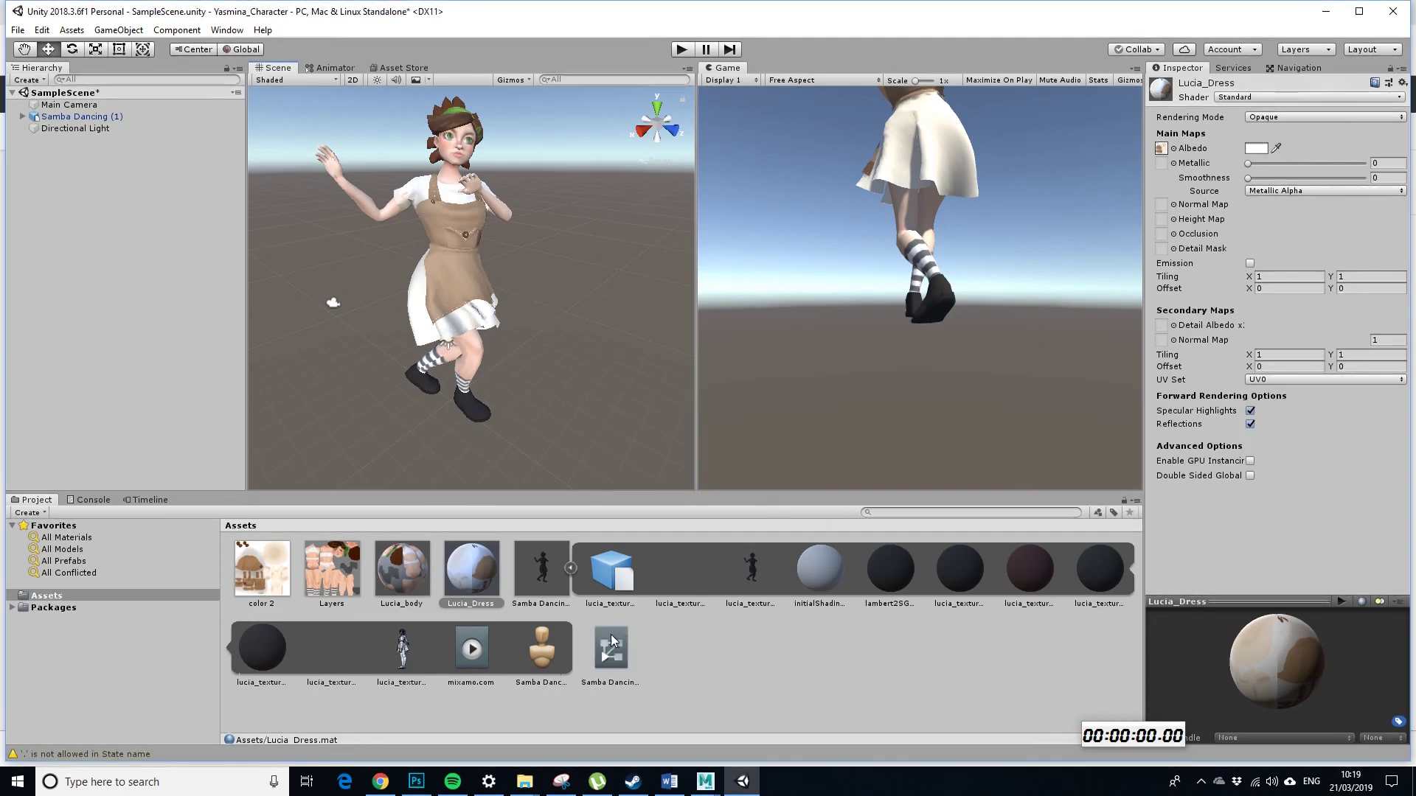
{"action": "double_click", "coordinate": [617, 658]}
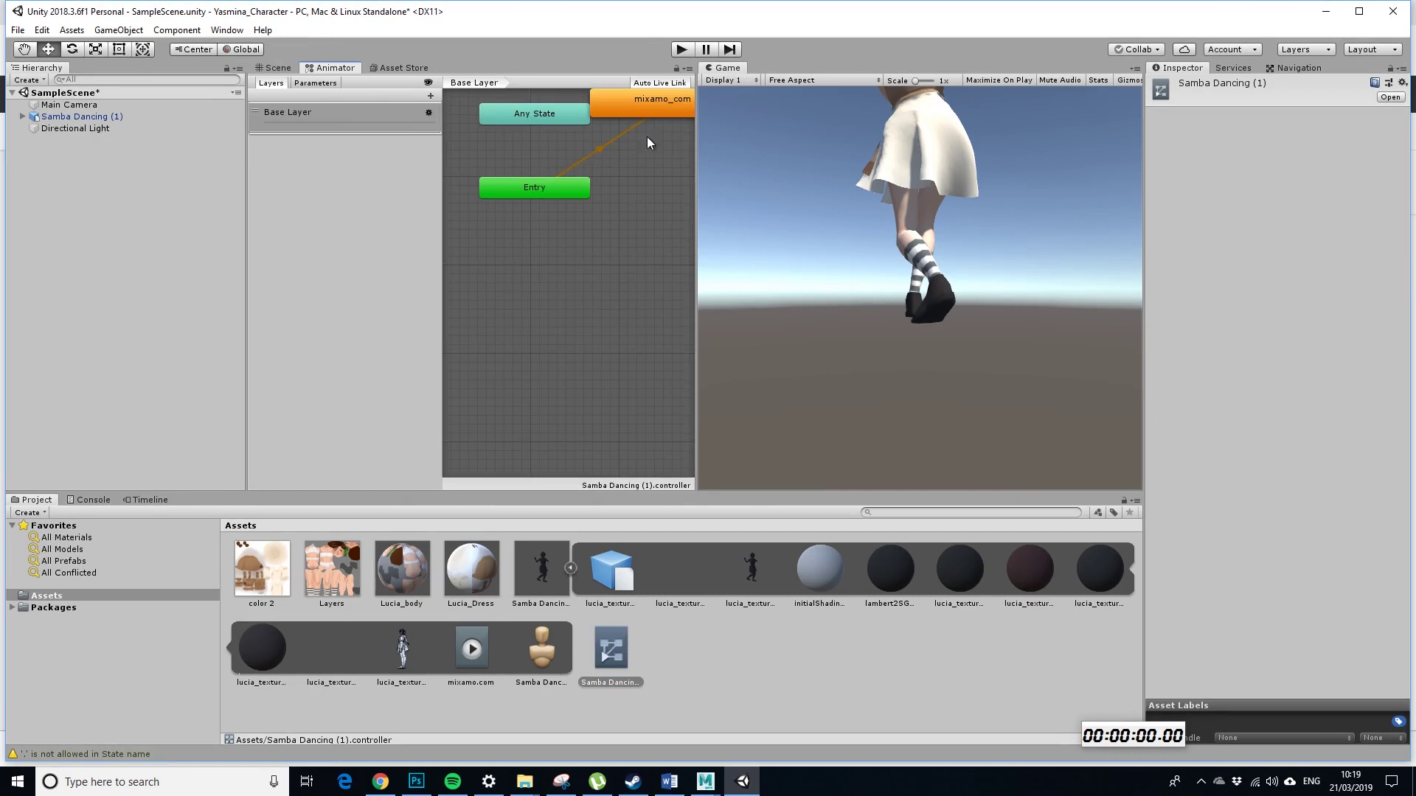
{"action": "middle_click_drag", "start_coordinate": [652, 135], "coordinate": [586, 257]}
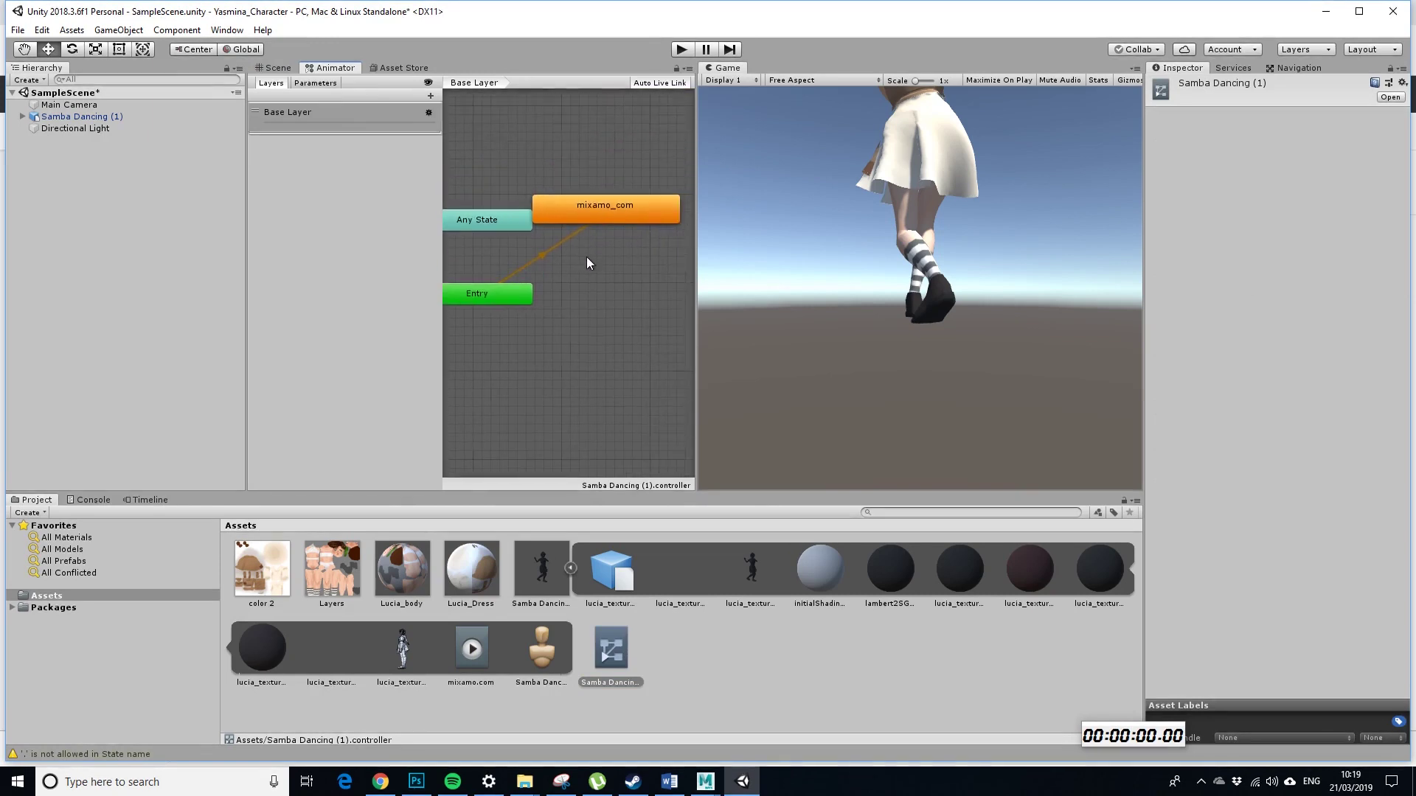
Play the scene and examine the character's dance animation in the Scene view
{"action": "left_click", "coordinate": [283, 68]}
{"action": "key", "text": "ctrl+p"}
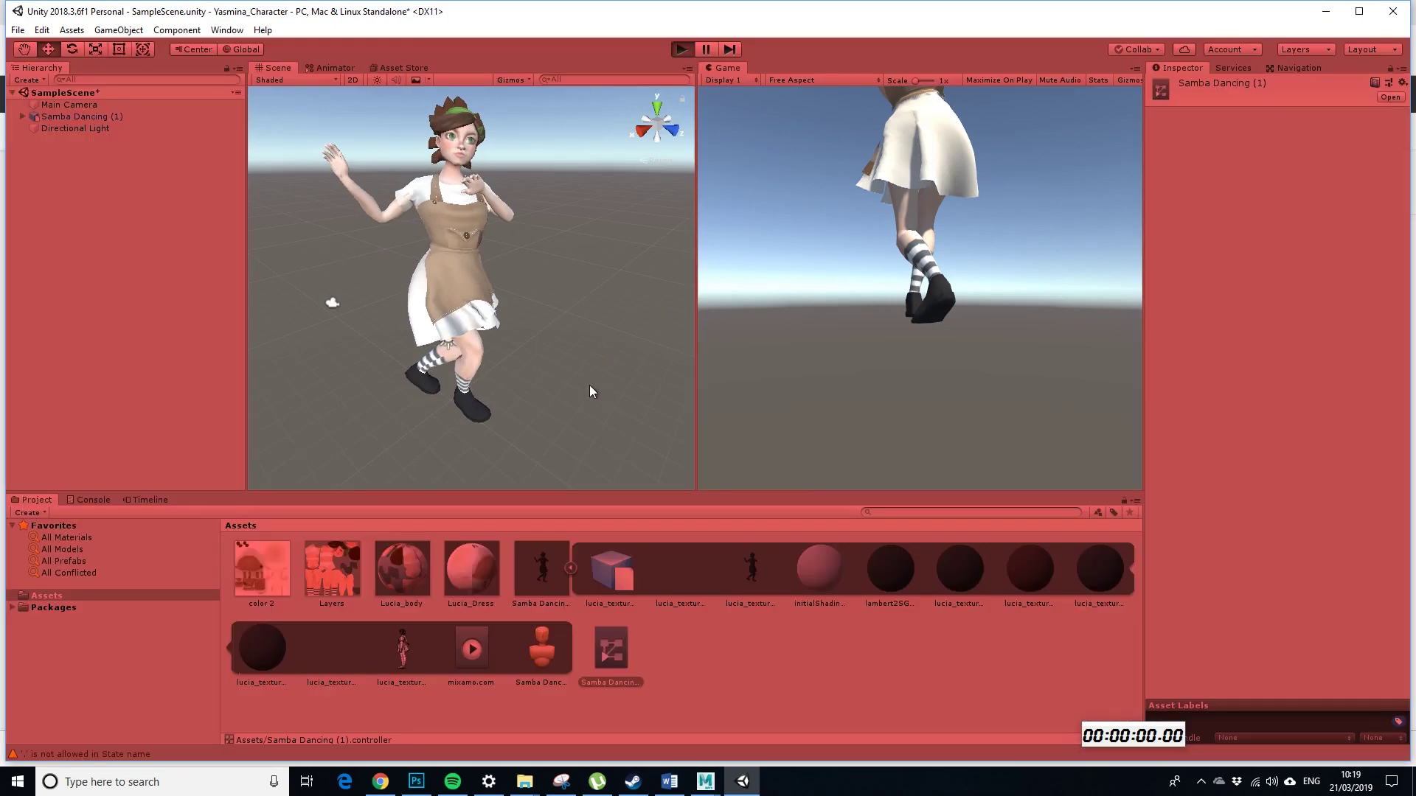
{"action": "scroll", "coordinate": [549, 347], "scroll_direction": "down", "scroll_amount": 5}
{"action": "left_click_drag", "start_coordinate": [492, 363], "coordinate": [550, 372], "text": "alt"}
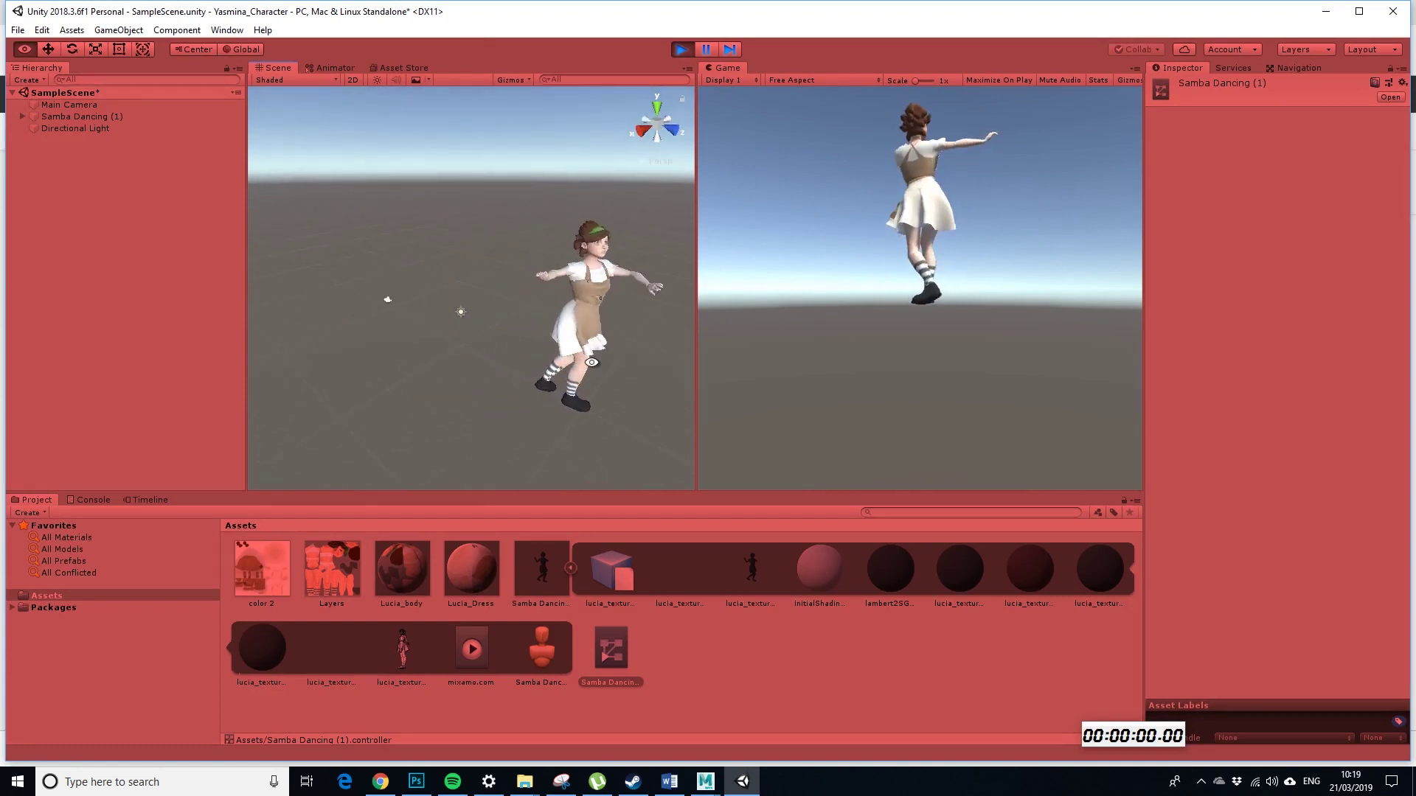
{"action": "scroll", "coordinate": [550, 372], "scroll_direction": "up", "scroll_amount": 2}
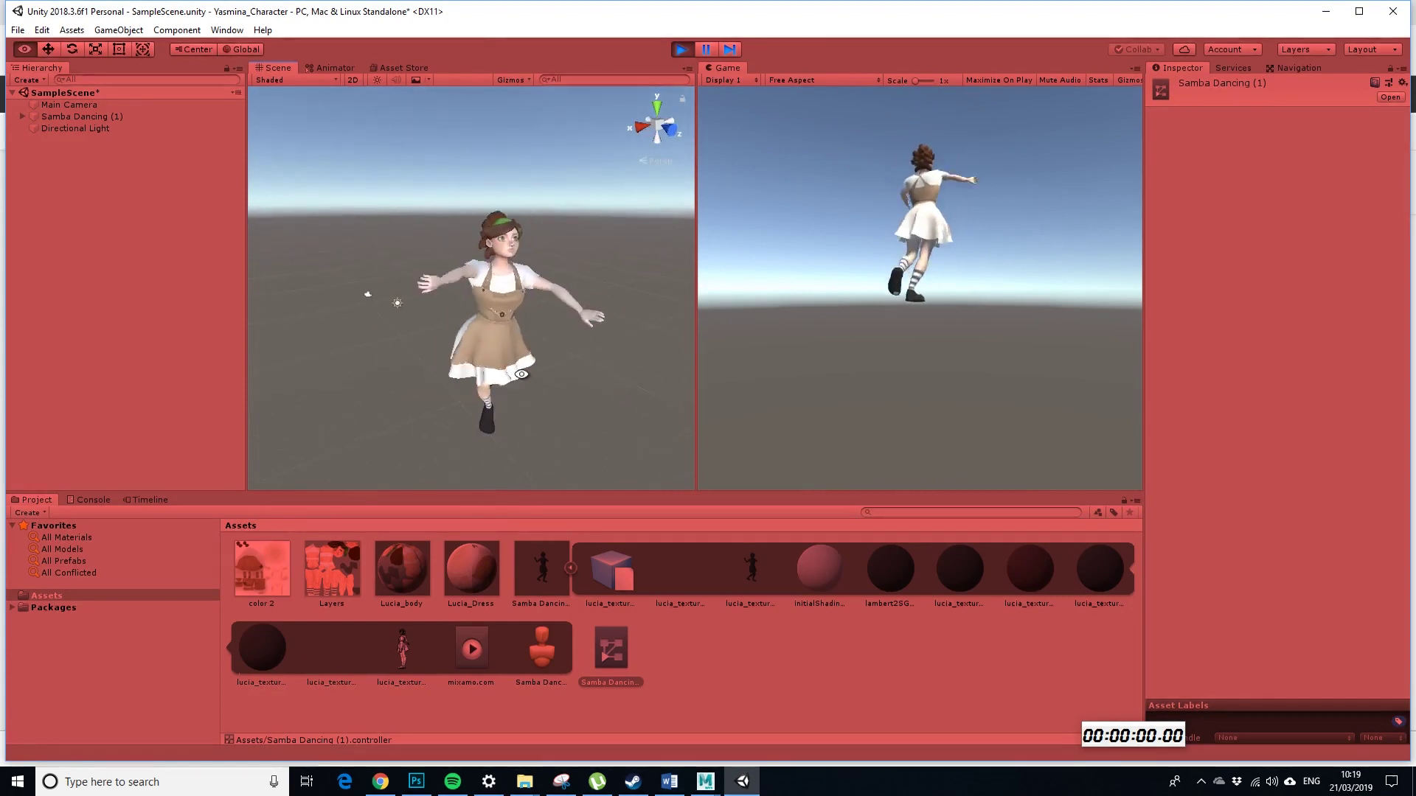
{"action": "scroll", "coordinate": [565, 360], "scroll_direction": "up", "scroll_amount": 1}
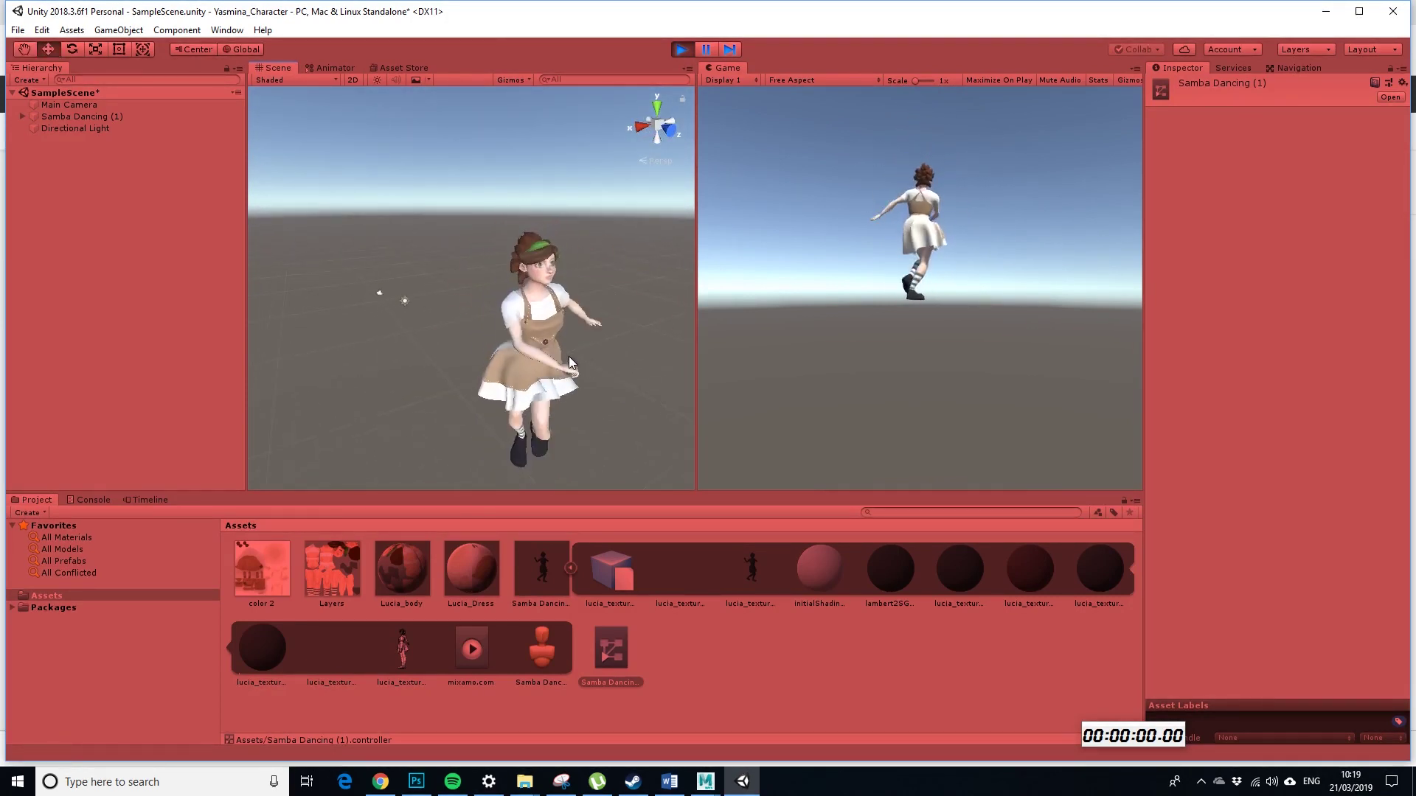